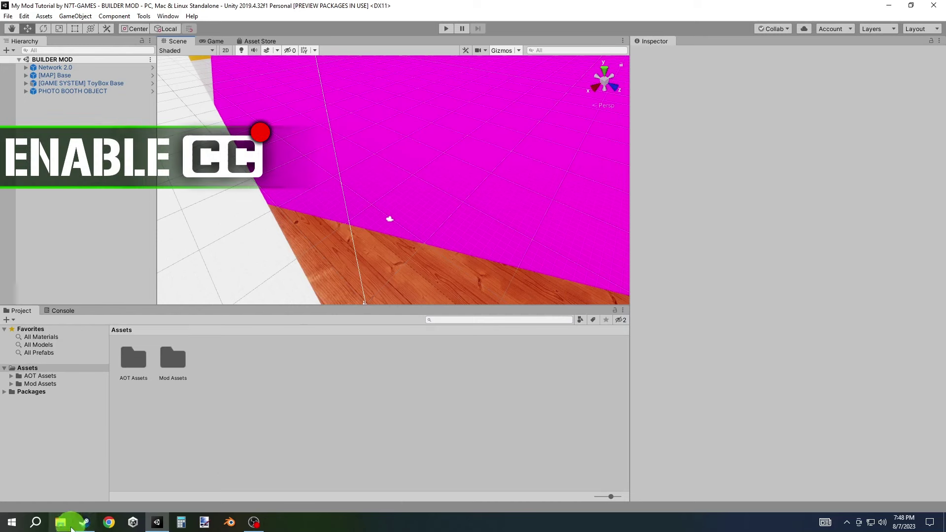
# From the Steam Library, browse the local files of Attack on Toys: Mod Builder
pyautogui.click(84, 524)
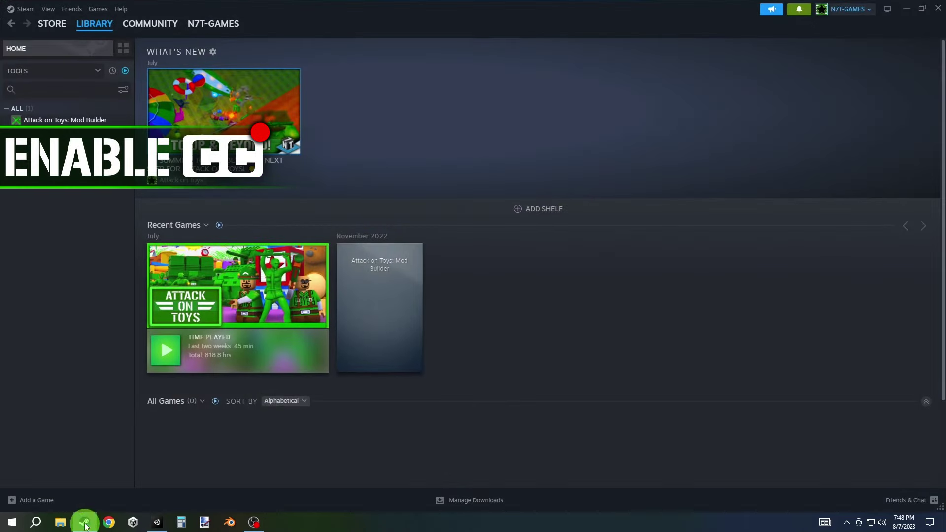
pyautogui.click(84, 121)
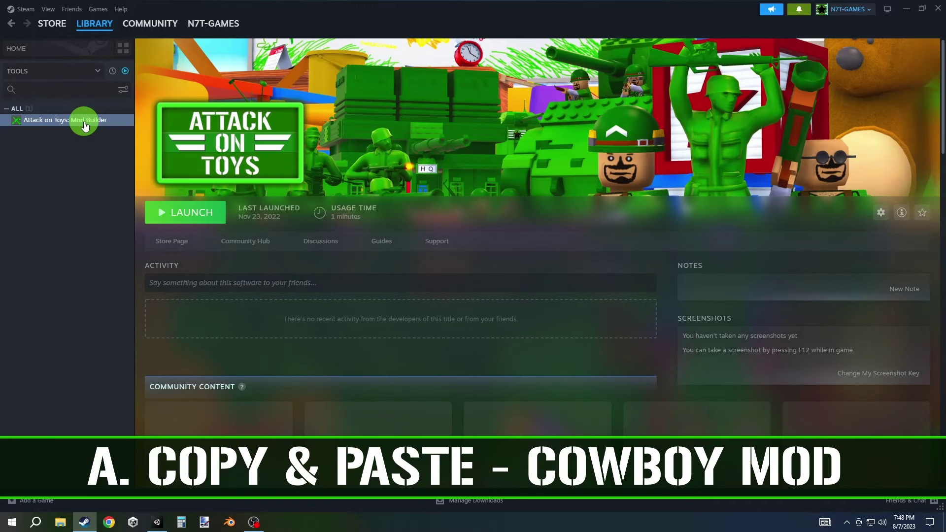
pyautogui.rightClick(84, 122)
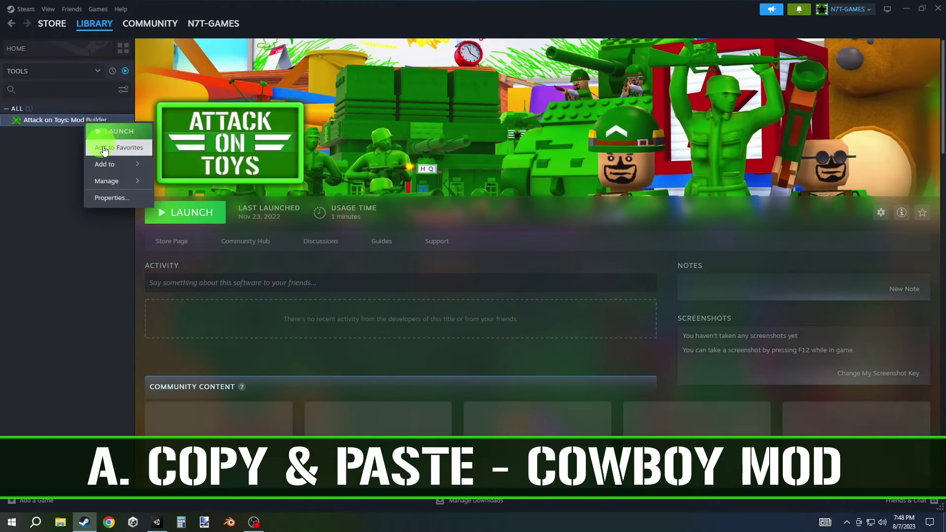
pyautogui.moveTo(115, 187)
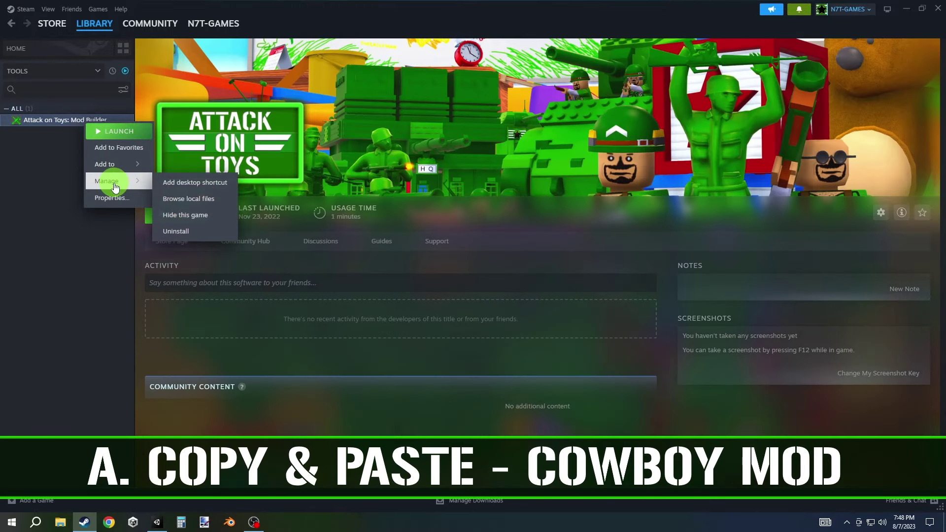
pyautogui.click(209, 204)
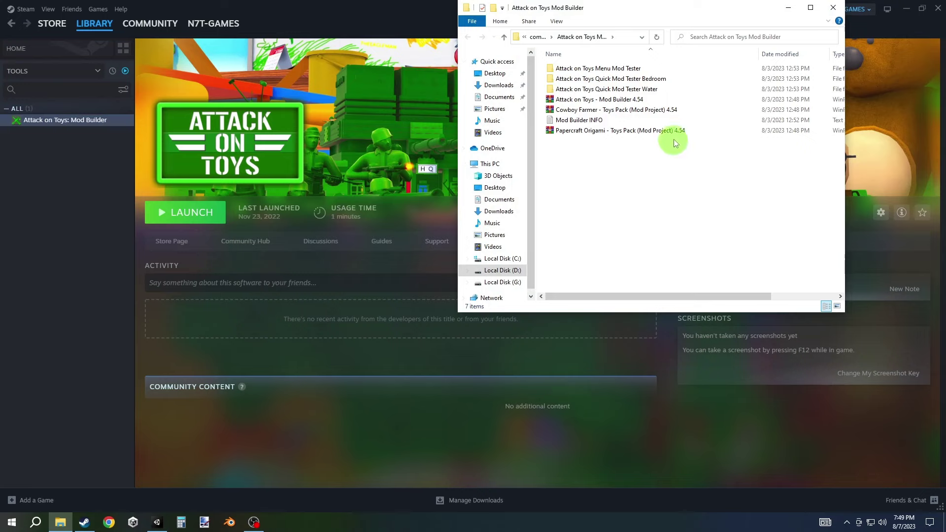
# Copy the Cowboy Farmer - Toys Pack (Mod Project) 4.54 archive from the Mod Builder folder
pyautogui.doubleClick(679, 109)
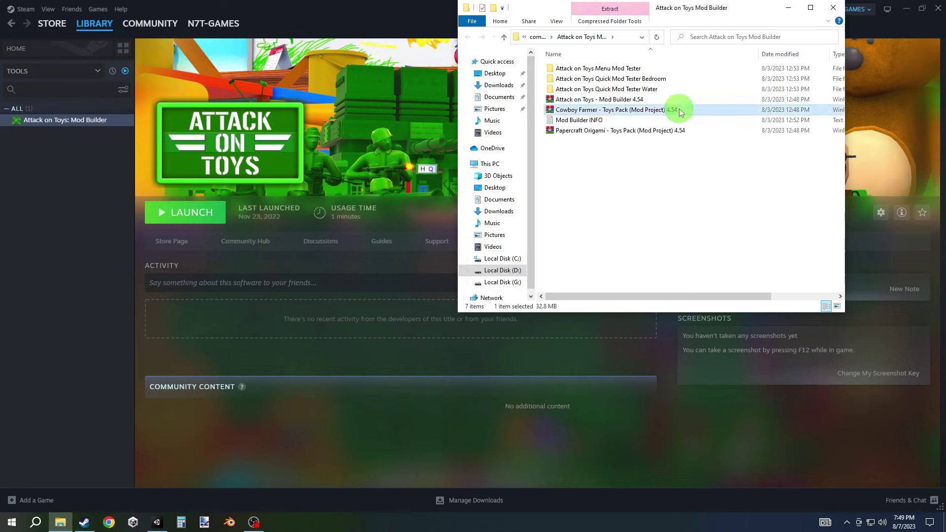
pyautogui.rightClick(679, 108)
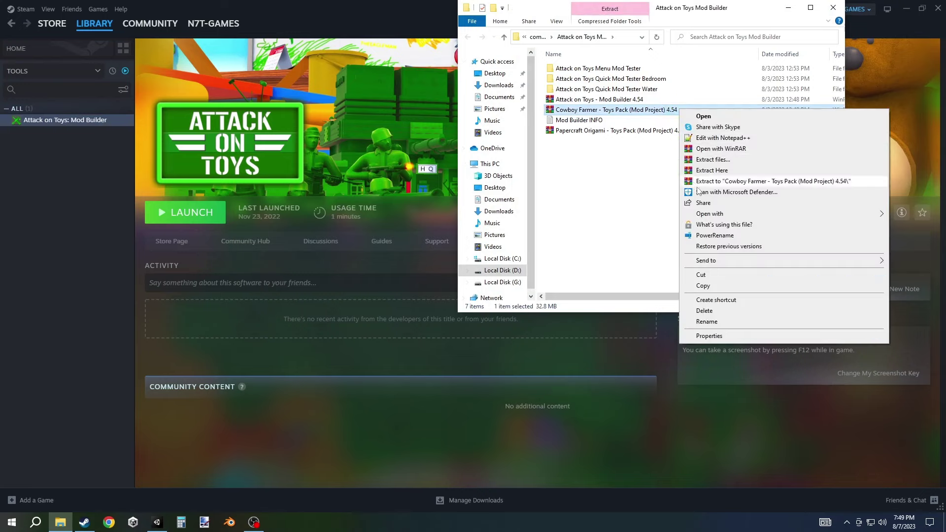
pyautogui.click(711, 286)
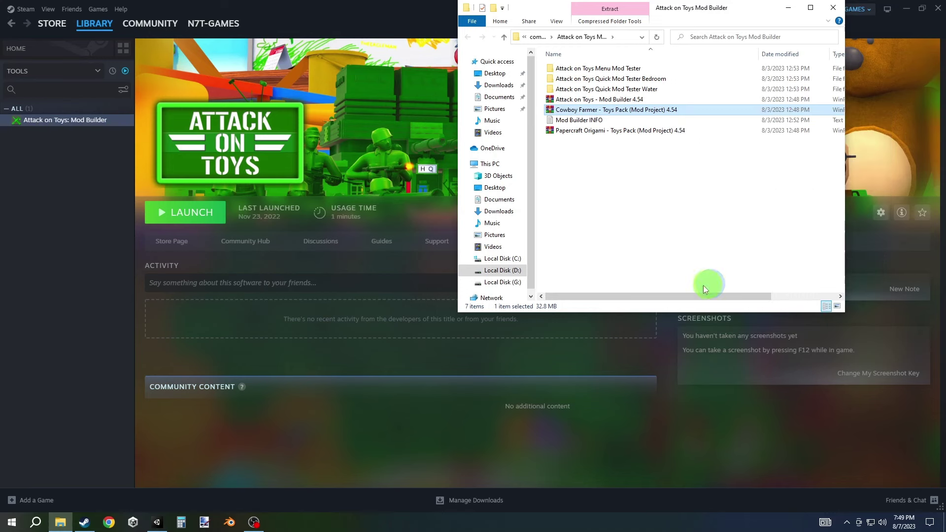
# Use Show in Explorer on Mod Assets to reveal the project's Assets folder
pyautogui.click(155, 523)
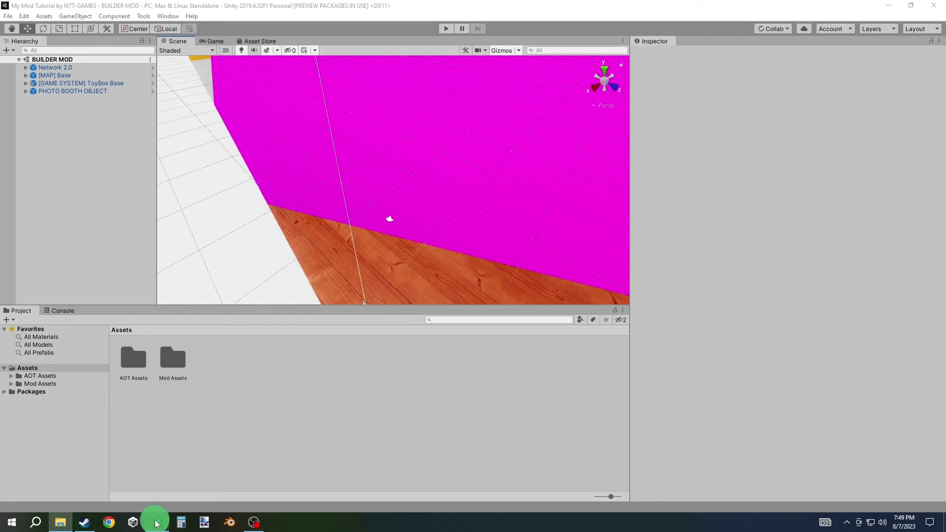
pyautogui.rightClick(169, 368)
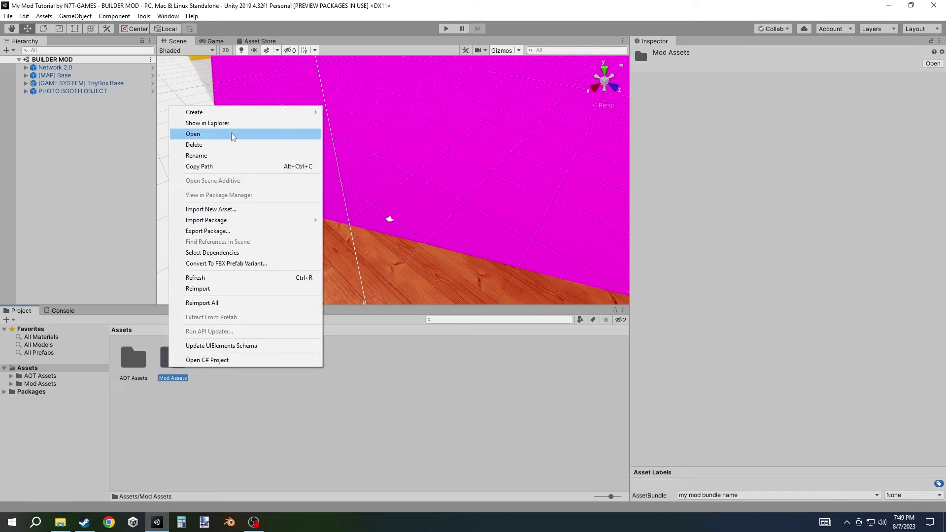
pyautogui.click(233, 126)
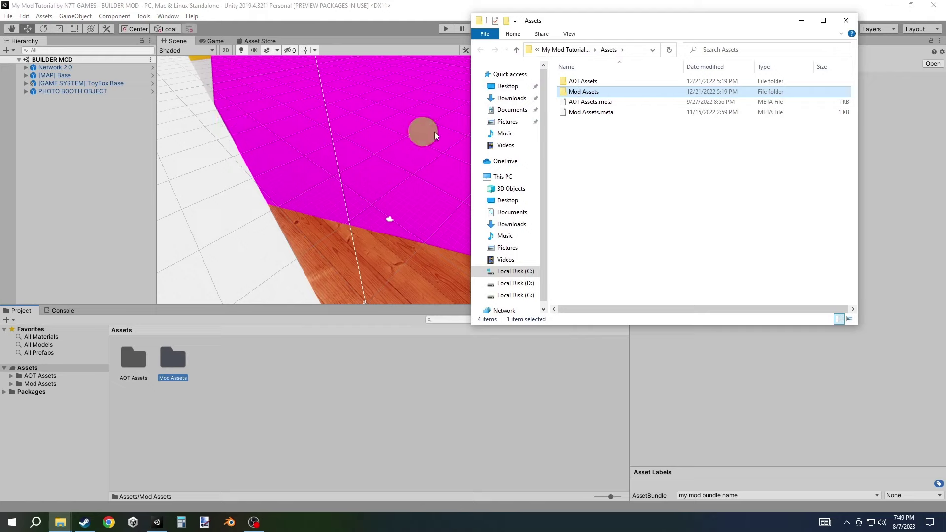
# Paste the Cowboy Farmer archive into Assets and extract it there
pyautogui.rightClick(599, 144)
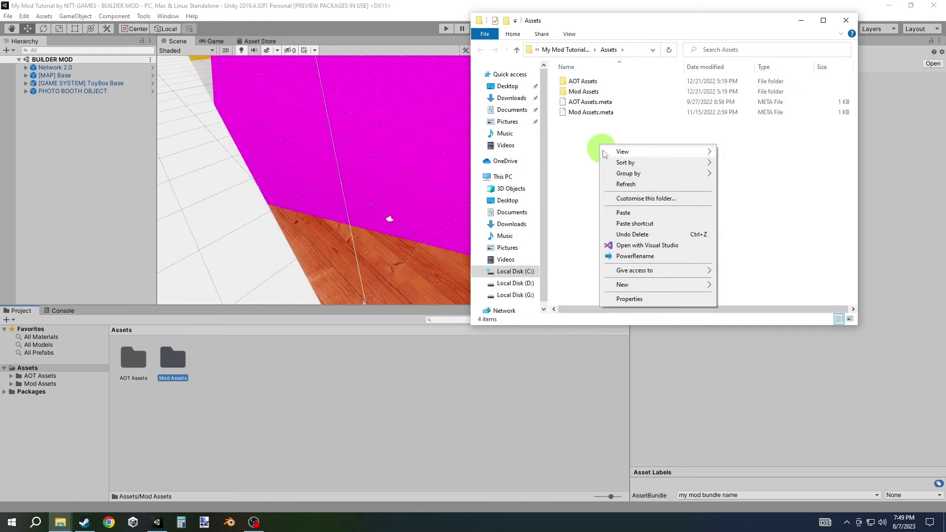
pyautogui.click(622, 213)
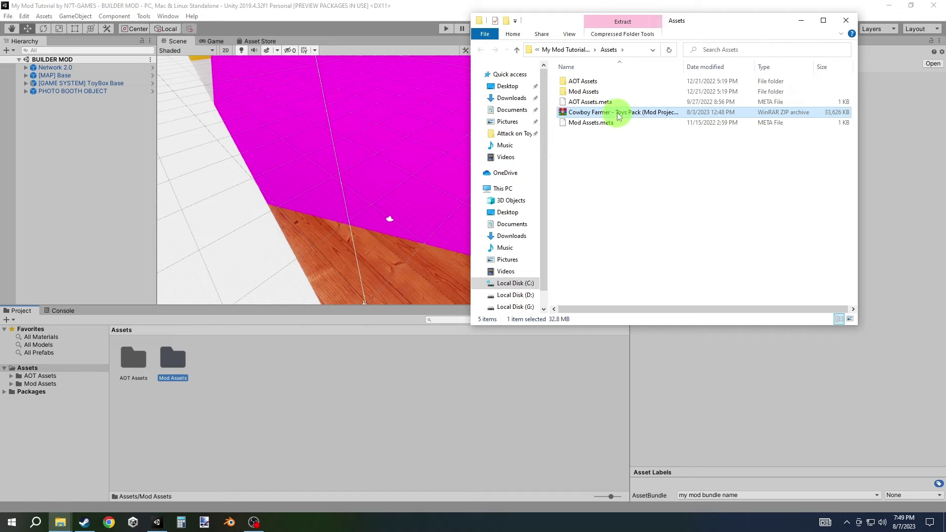
pyautogui.rightClick(619, 117)
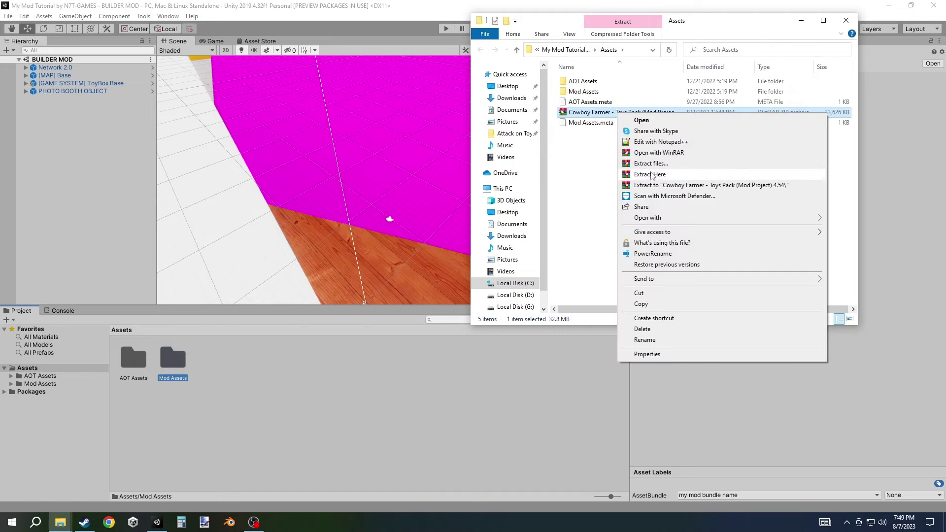
pyautogui.click(652, 175)
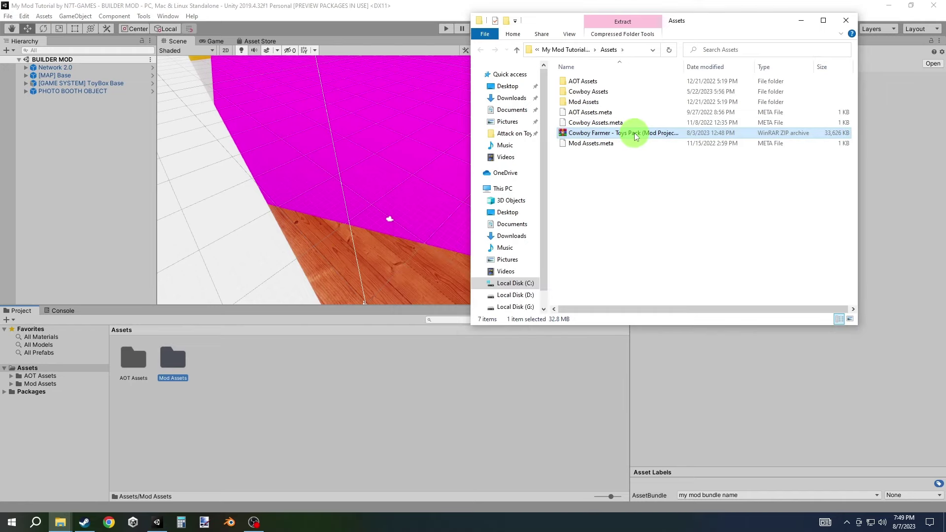
# Delete the leftover Cowboy Farmer ZIP and close File Explorer
pyautogui.rightClick(635, 134)
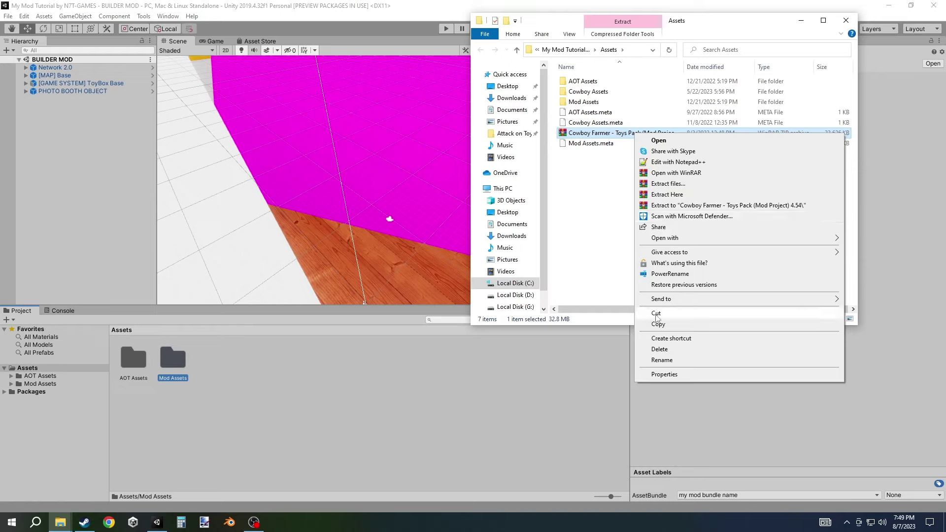
pyautogui.click(656, 347)
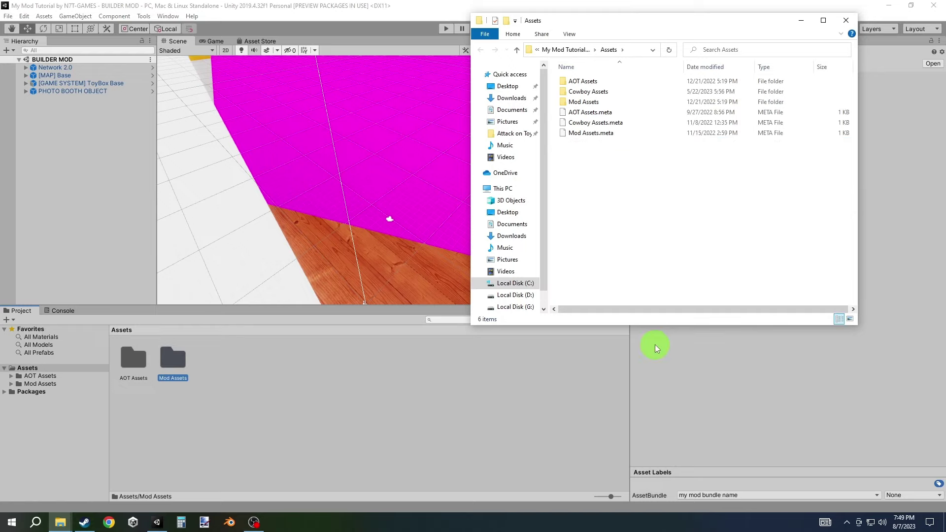
pyautogui.click(846, 22)
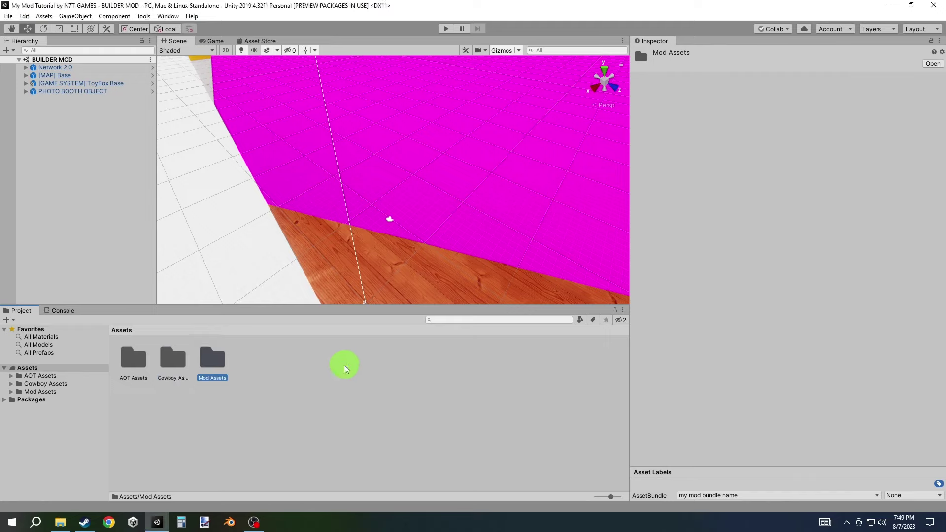
# Delete every Cowboy Assets item except _Prop, then open _Prop > Googly Eye Cow Toy
pyautogui.doubleClick(172, 365)
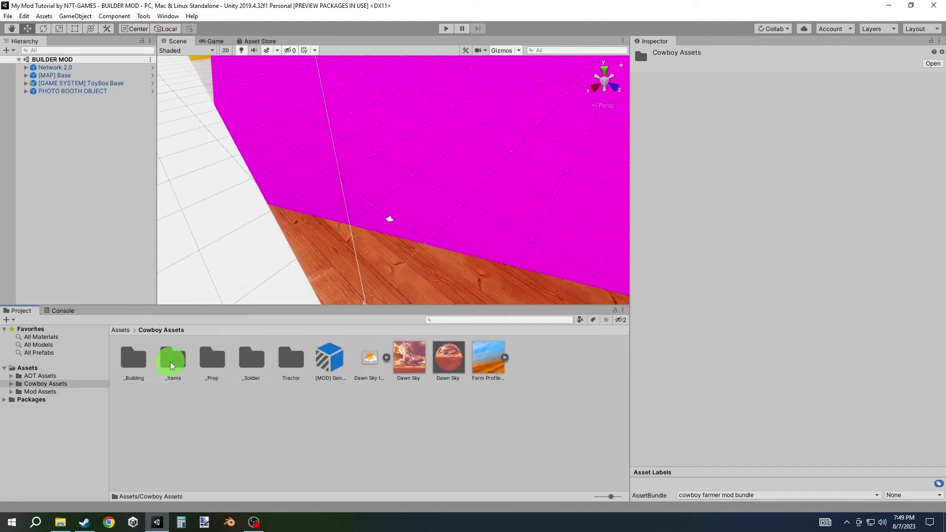
pyautogui.click(142, 366)
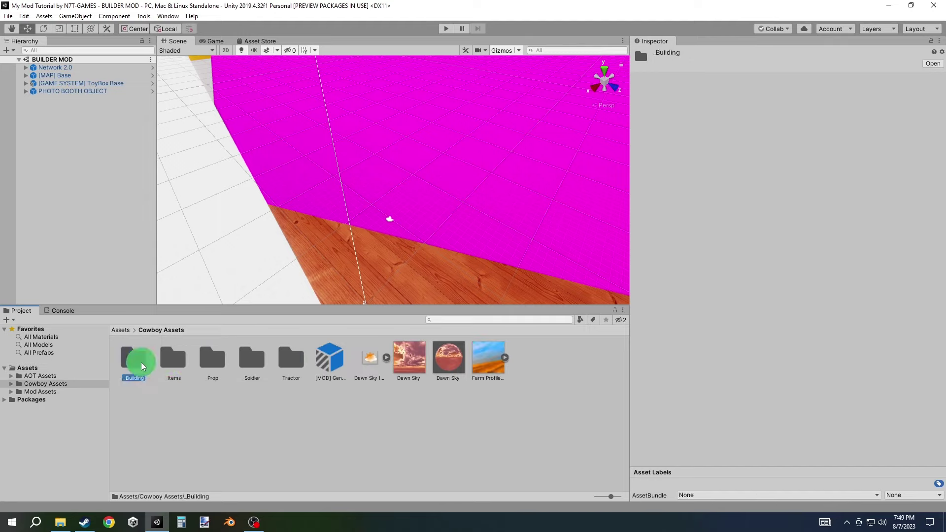
pyautogui.keyDown('shift'); pyautogui.click(481, 364); pyautogui.keyUp('shift')
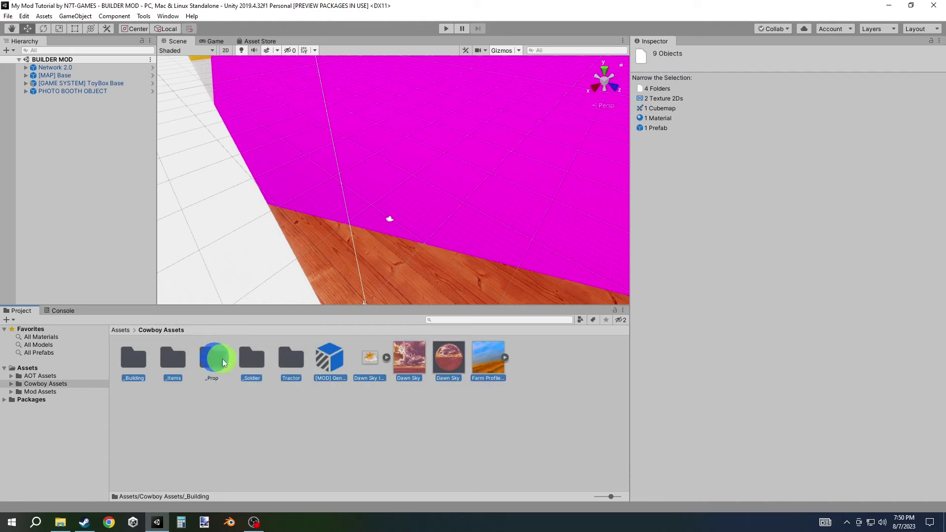
pyautogui.rightClick(256, 363)
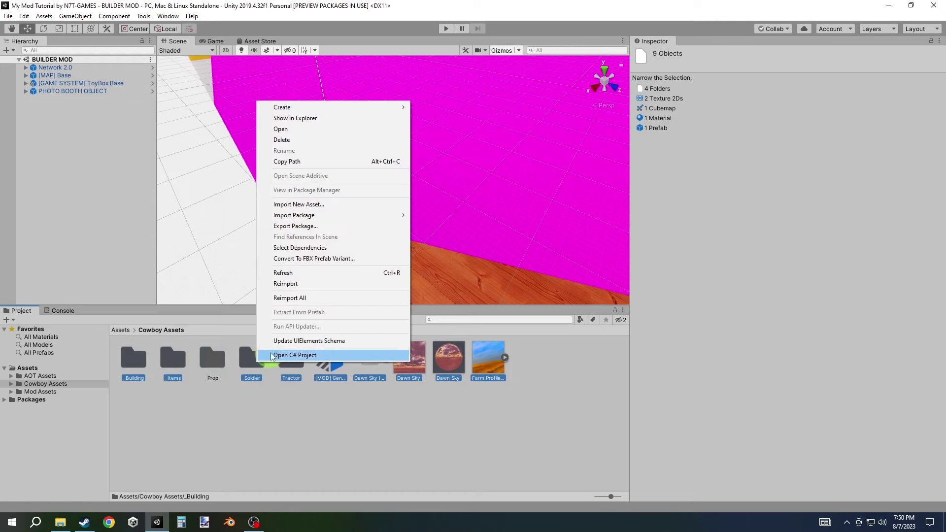
pyautogui.click(323, 140)
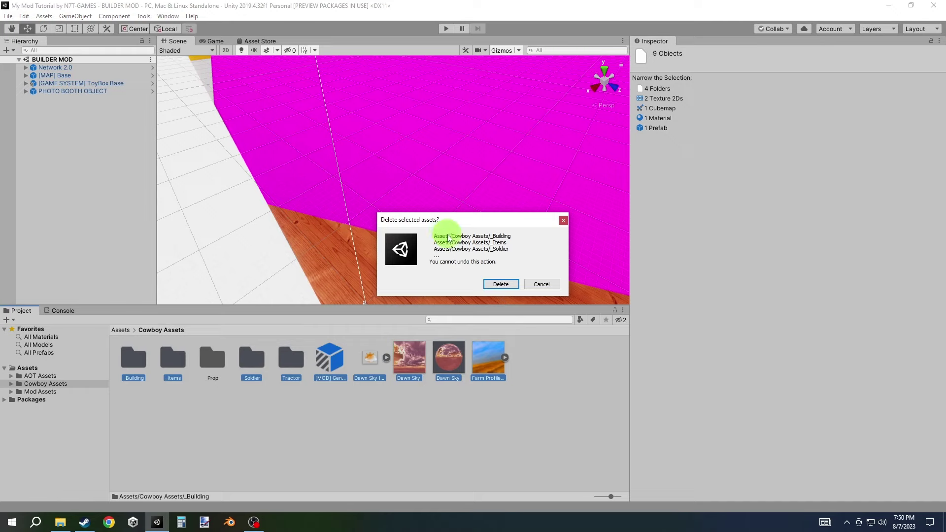
pyautogui.click(501, 284)
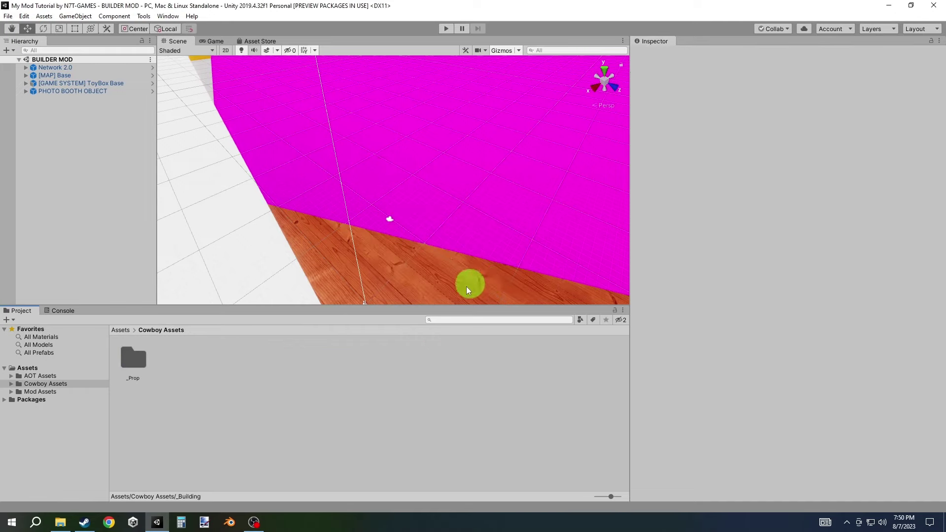
pyautogui.doubleClick(149, 364)
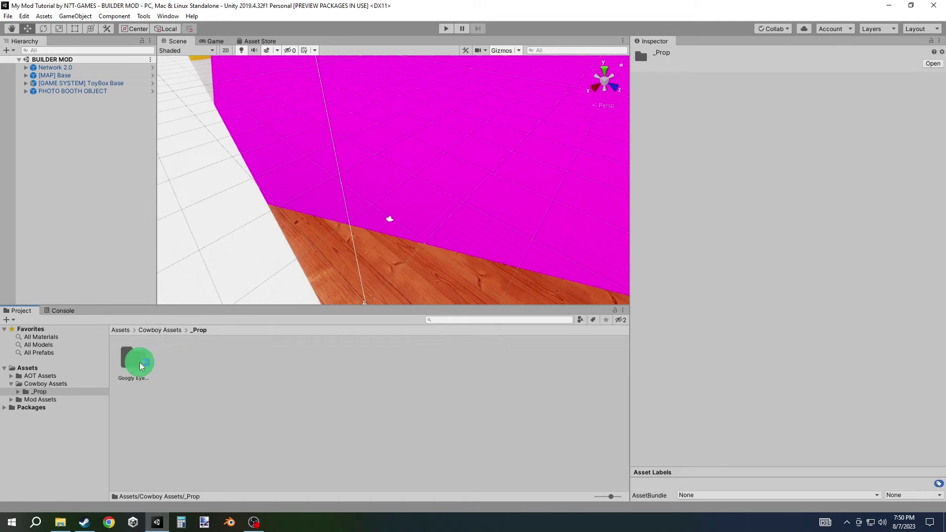
pyautogui.doubleClick(140, 365)
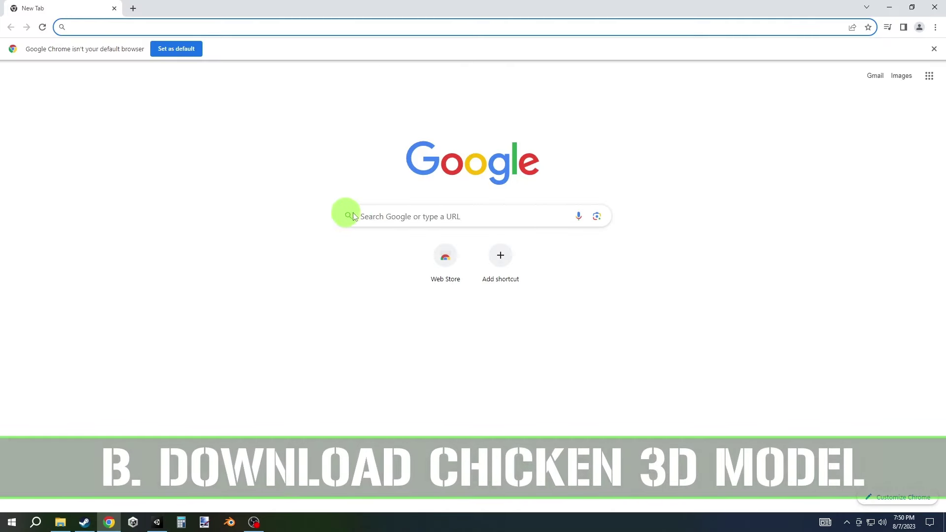
# Google 'sketchfab' and open the Sketchfab site from the results
pyautogui.click(369, 216)
pyautogui.write('ske')
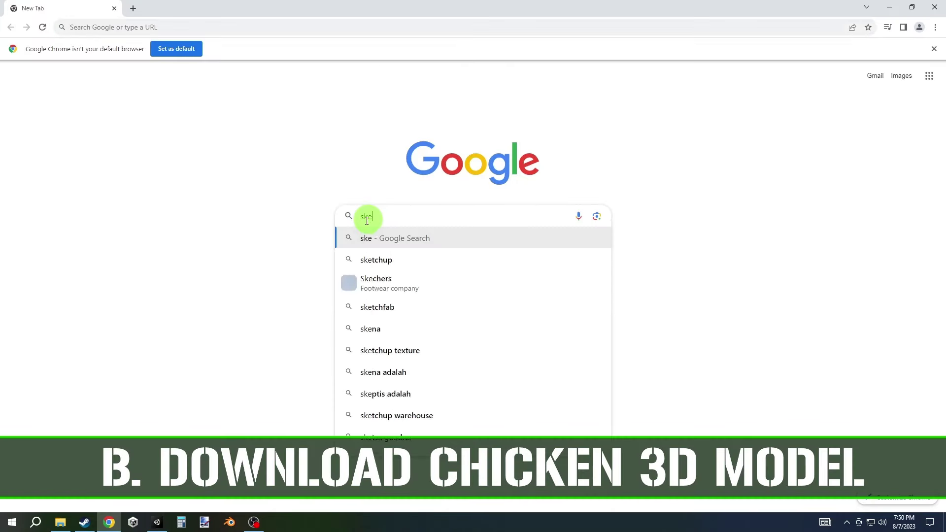
pyautogui.write('tchfab')
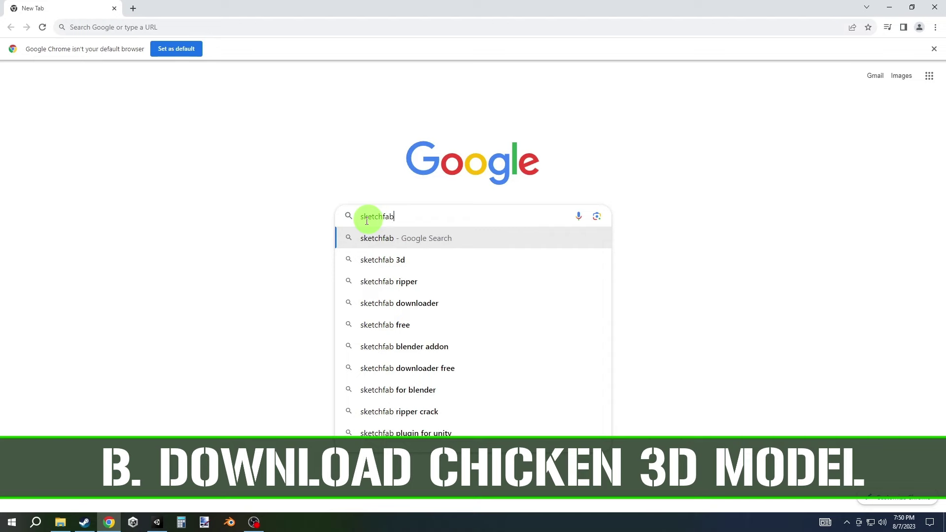
pyautogui.press('Return')
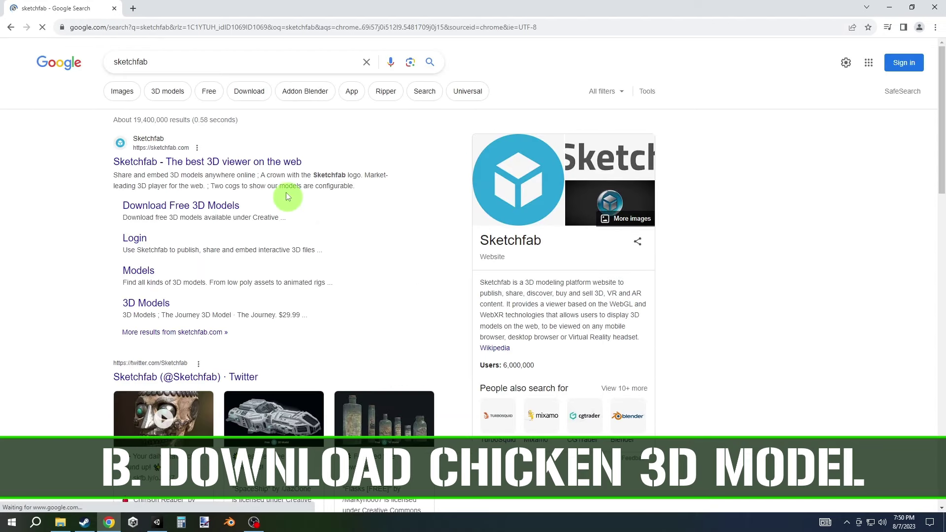
pyautogui.click(279, 167)
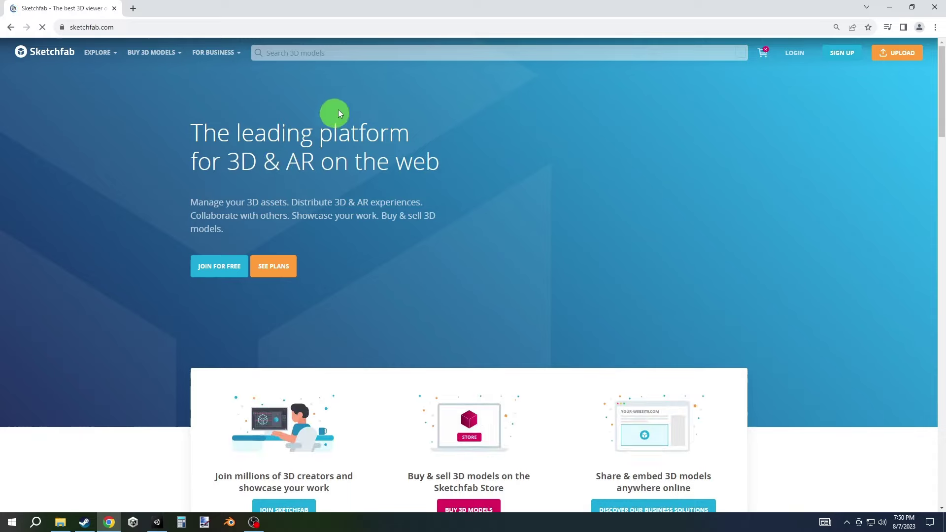
# Search Sketchfab for downloadable 'strong chicken' models and open Strong Chicken
pyautogui.click(364, 54)
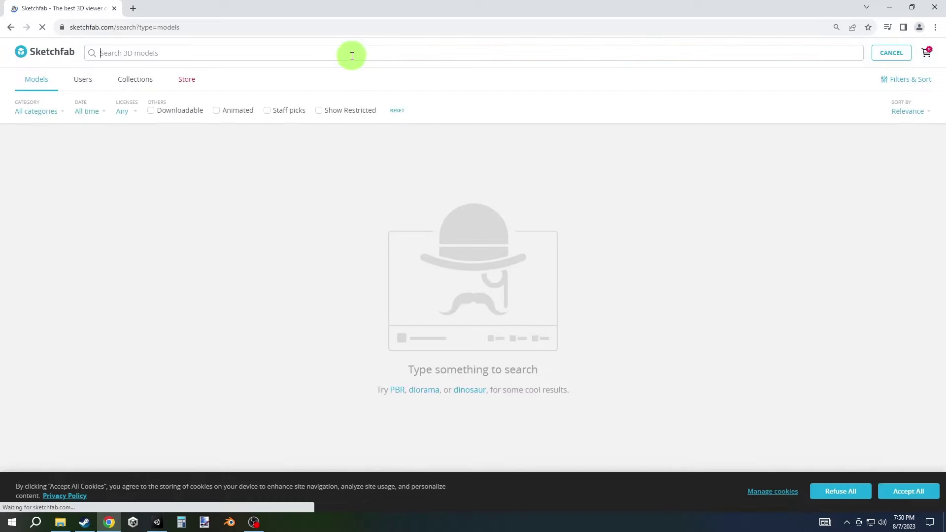
pyautogui.write('strong ch')
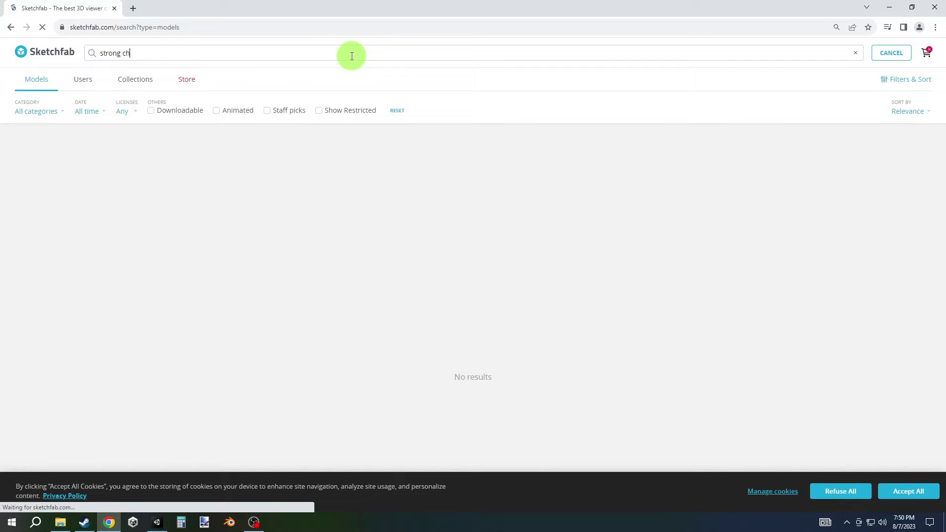
pyautogui.write('icken')
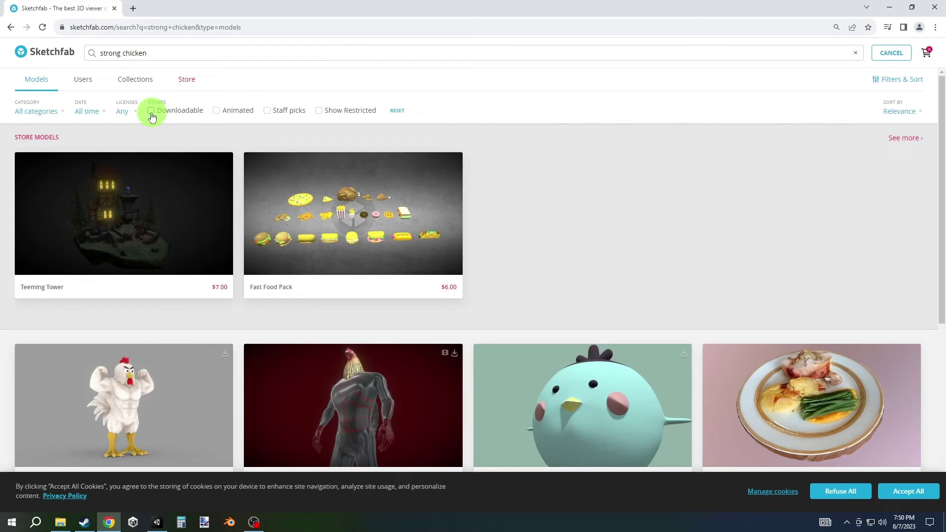
pyautogui.click(151, 110)
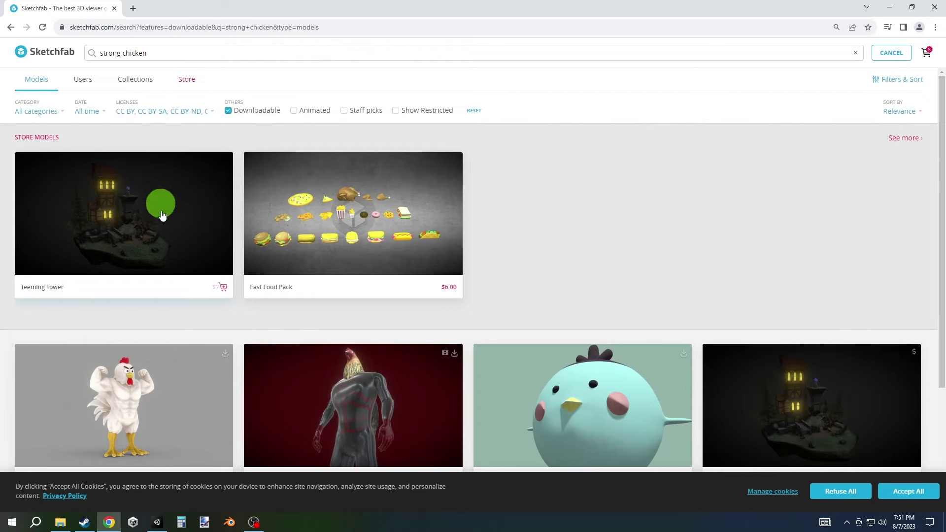
pyautogui.scroll(-2, 146, 373)
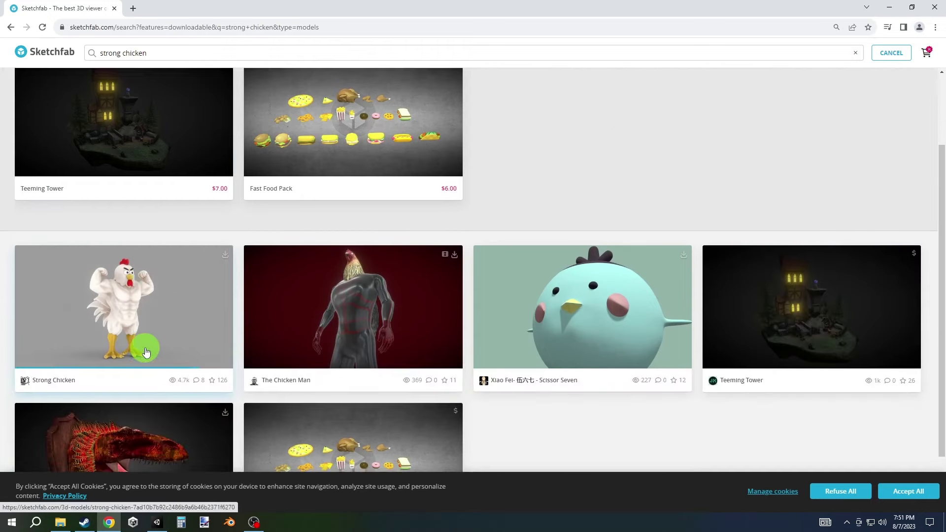
pyautogui.click(145, 348)
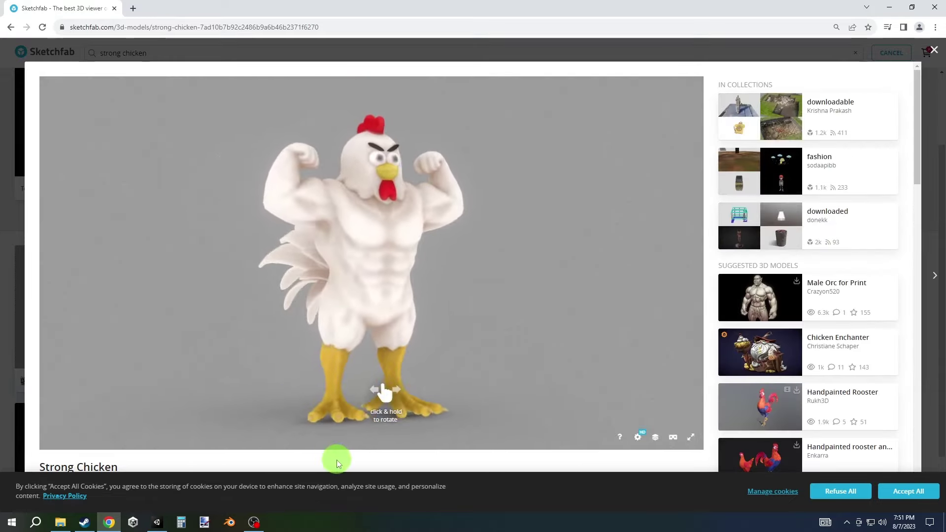
# Download Strong Chicken in its original fbx format as strong-chicken.zip
pyautogui.scroll(-4, 11, 279)
pyautogui.scroll(-1, 10, 279)
pyautogui.scroll(-2, 10, 279)
pyautogui.scroll(-3, 9, 285)
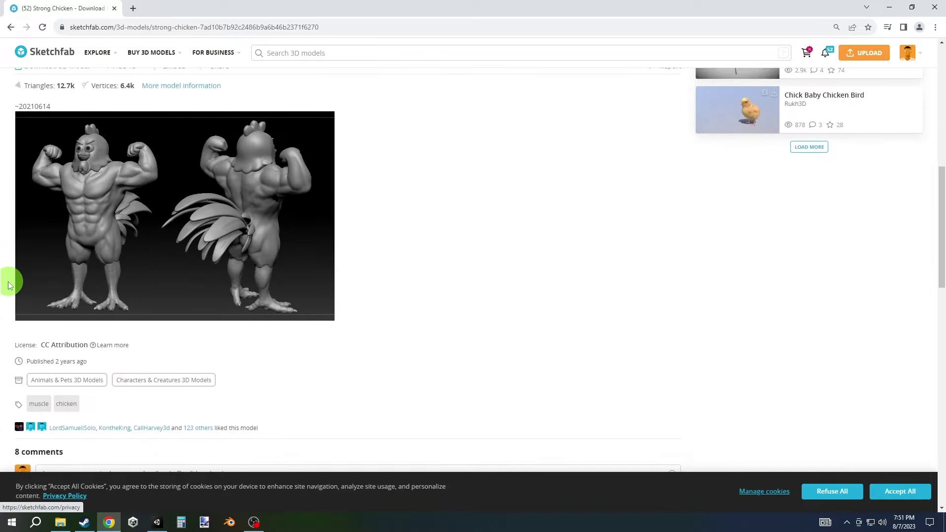
pyautogui.scroll(3, 120, 354)
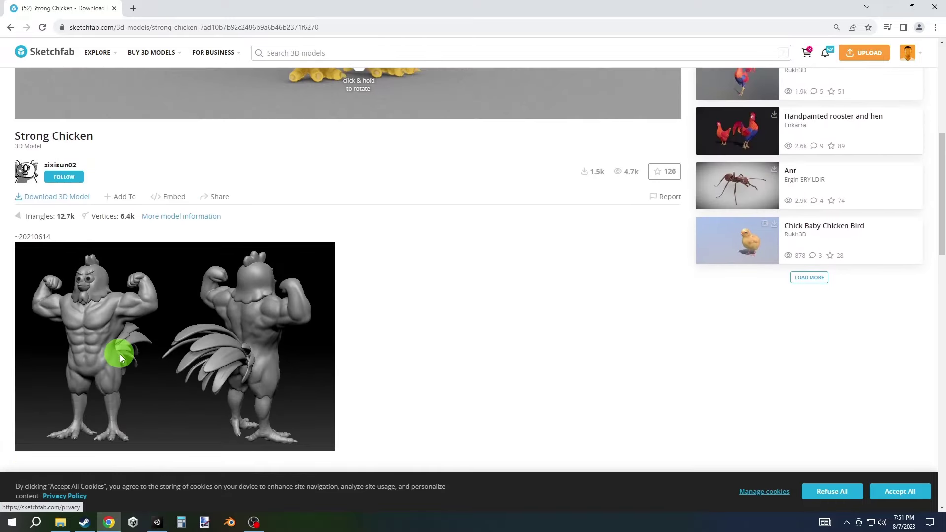
pyautogui.scroll(1, 119, 354)
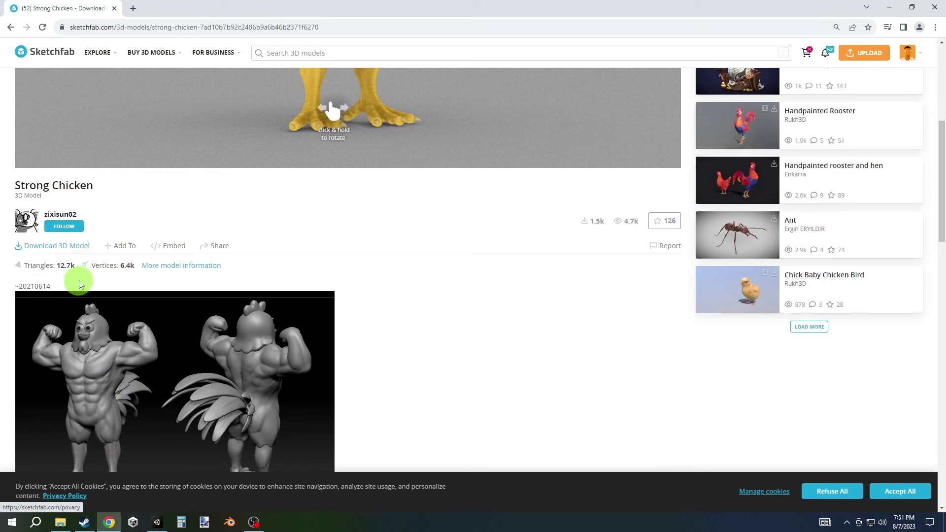
pyautogui.click(84, 247)
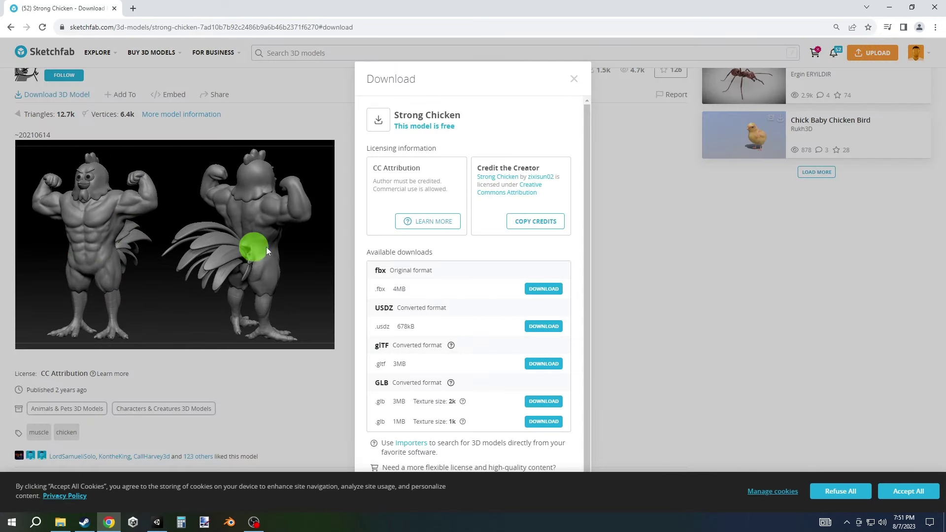
pyautogui.click(529, 294)
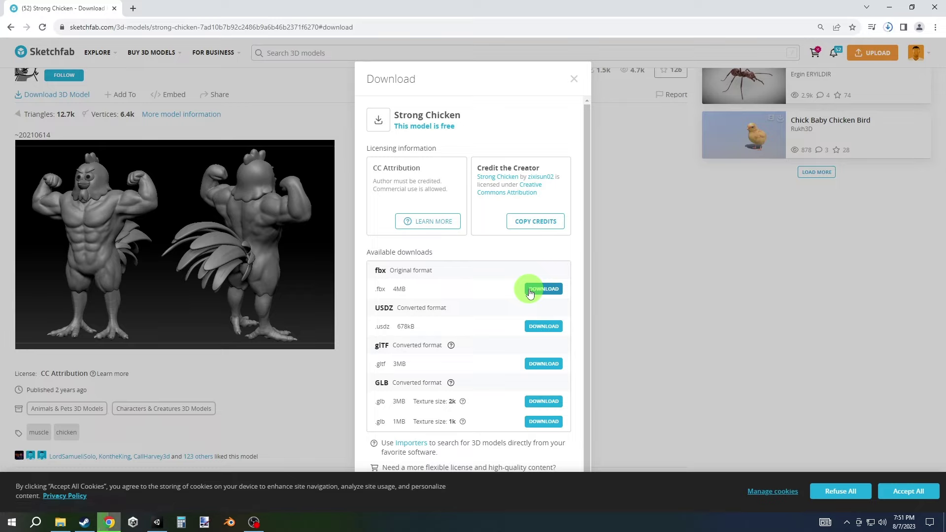
pyautogui.click(887, 28)
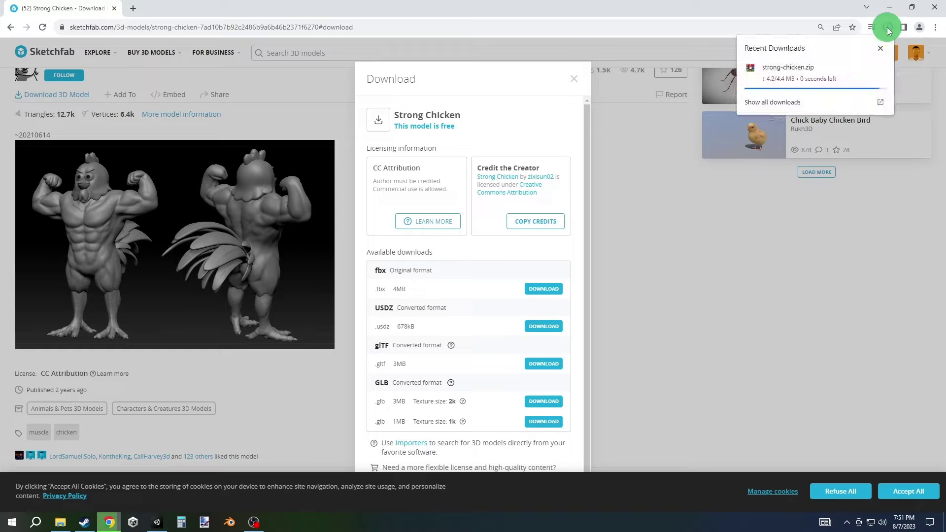
# Reveal strong-chicken.zip in the Downloads folder from Chrome's downloads and copy it
pyautogui.click(813, 102)
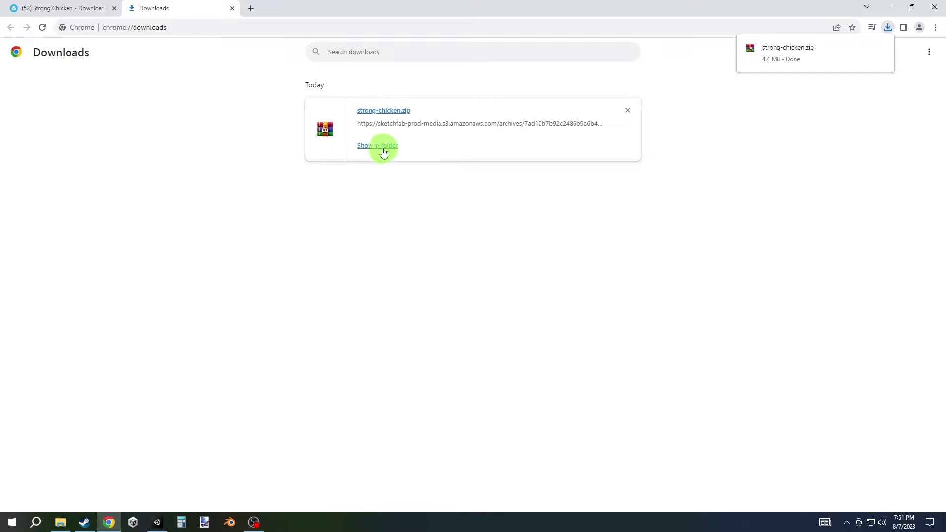
pyautogui.click(383, 151)
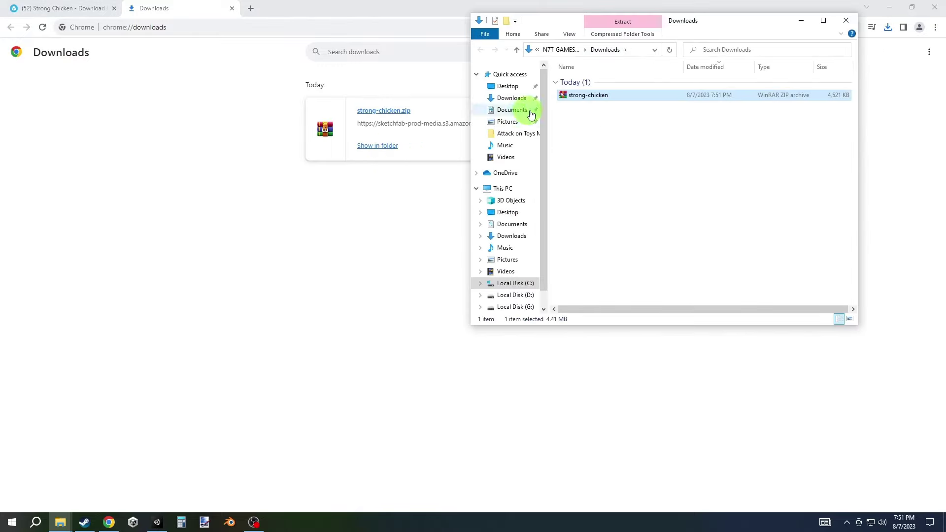
pyautogui.click(585, 100)
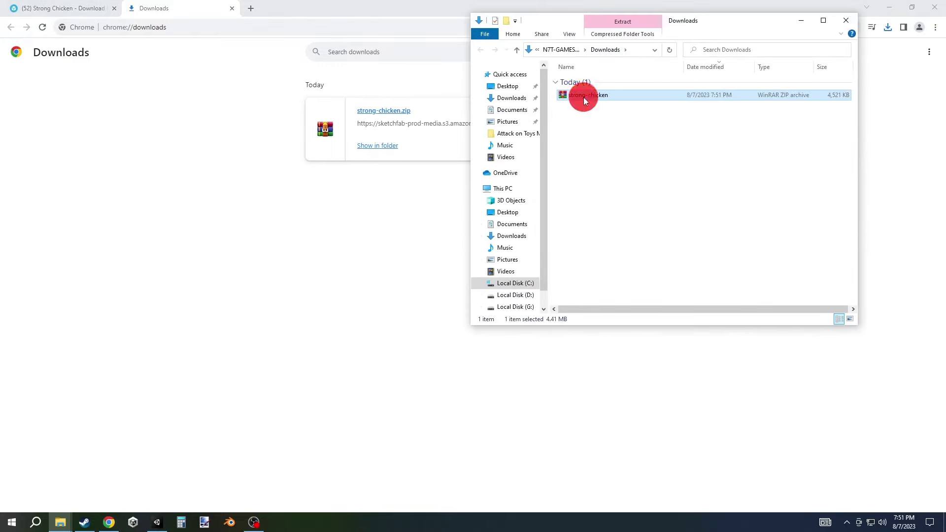
pyautogui.rightClick(585, 99)
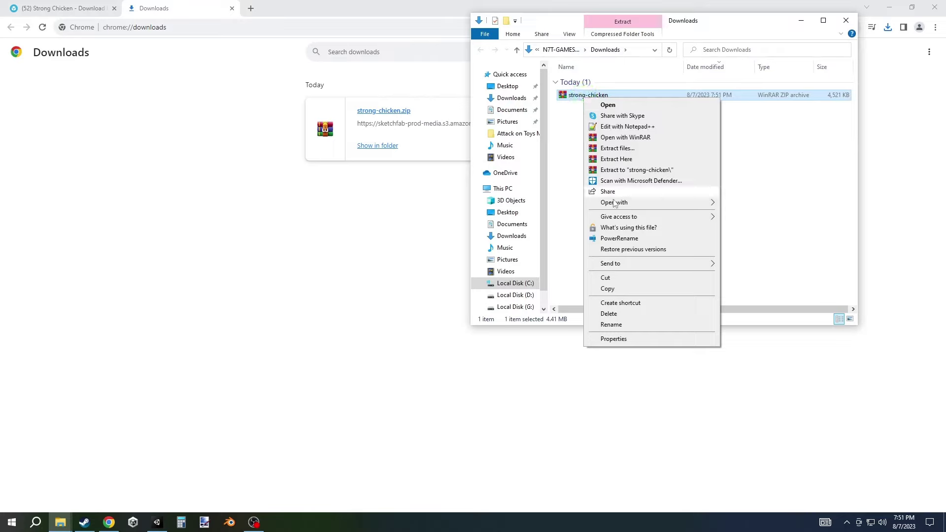
pyautogui.click(620, 288)
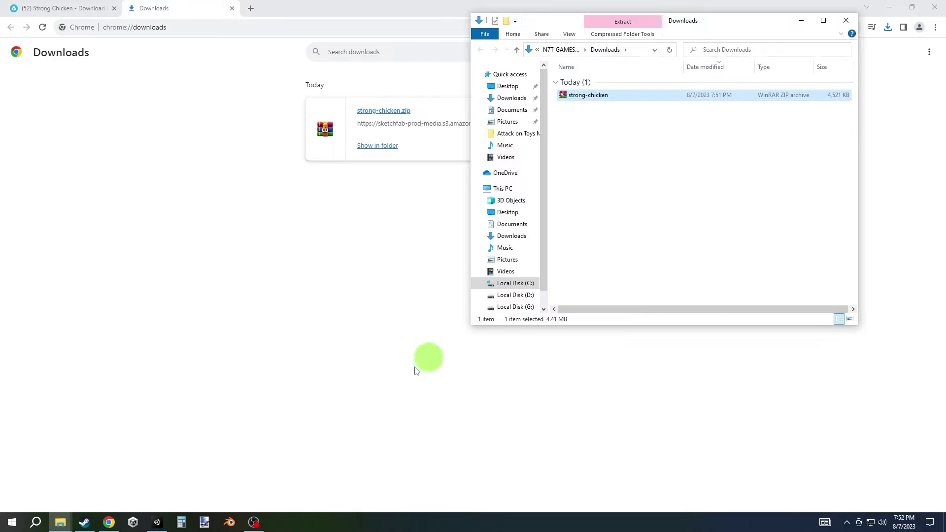
pyautogui.click(158, 522)
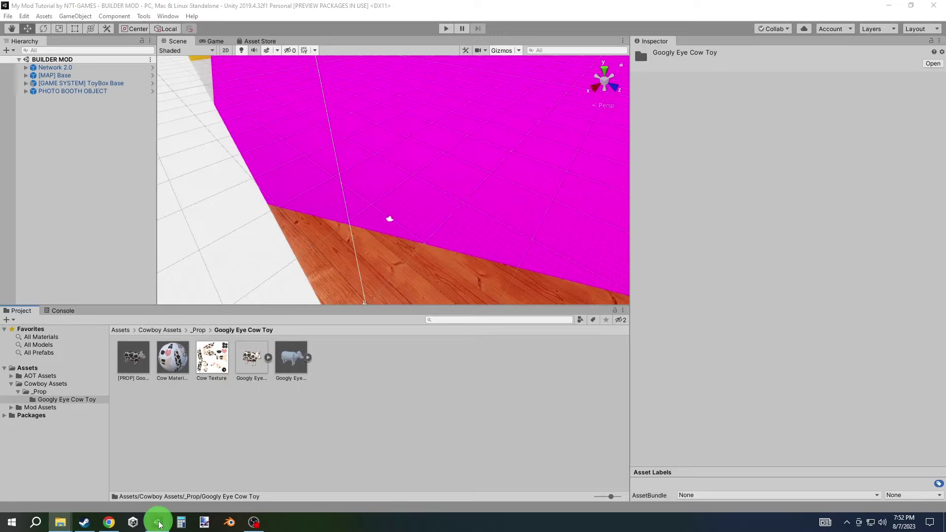
# Open the Googly Eye Cow Toy folder in File Explorer and paste strong-chicken.zip into it
pyautogui.click(258, 364)
pyautogui.rightClick(259, 365)
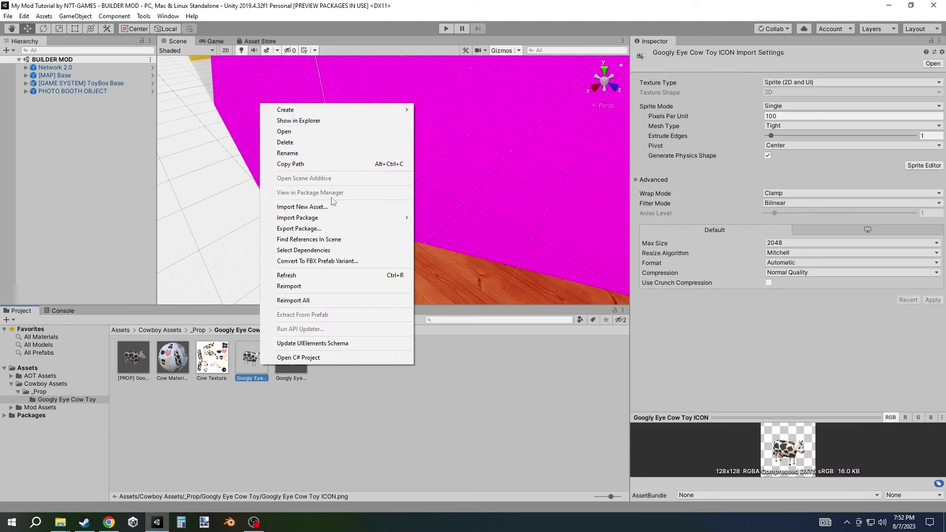
pyautogui.click(341, 122)
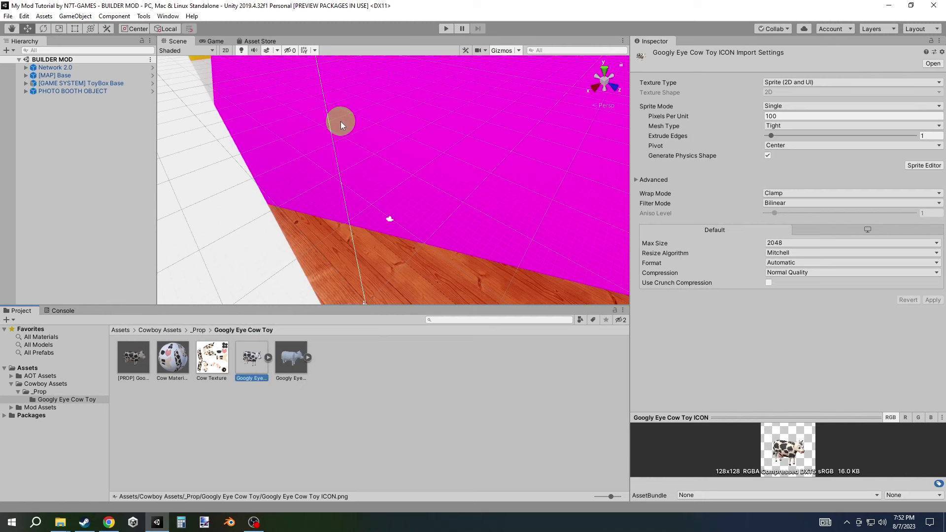
pyautogui.rightClick(591, 210)
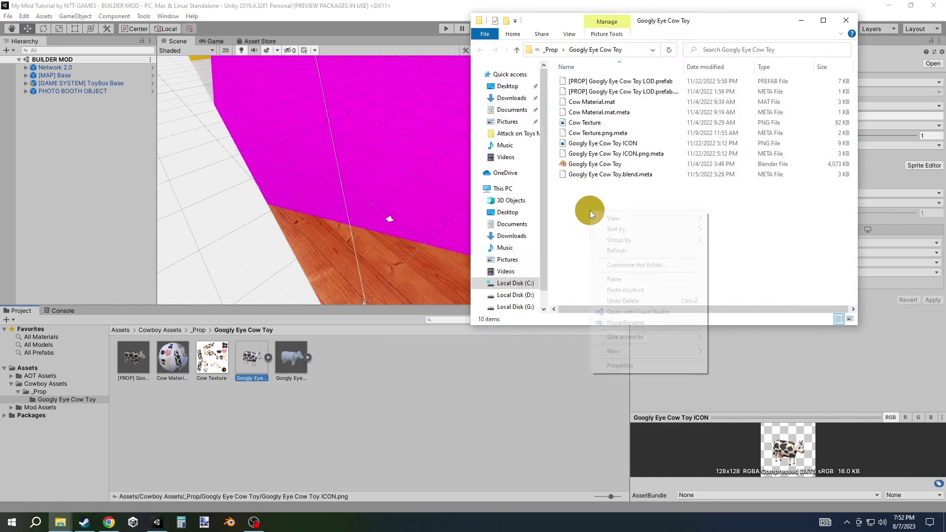
pyautogui.click(620, 279)
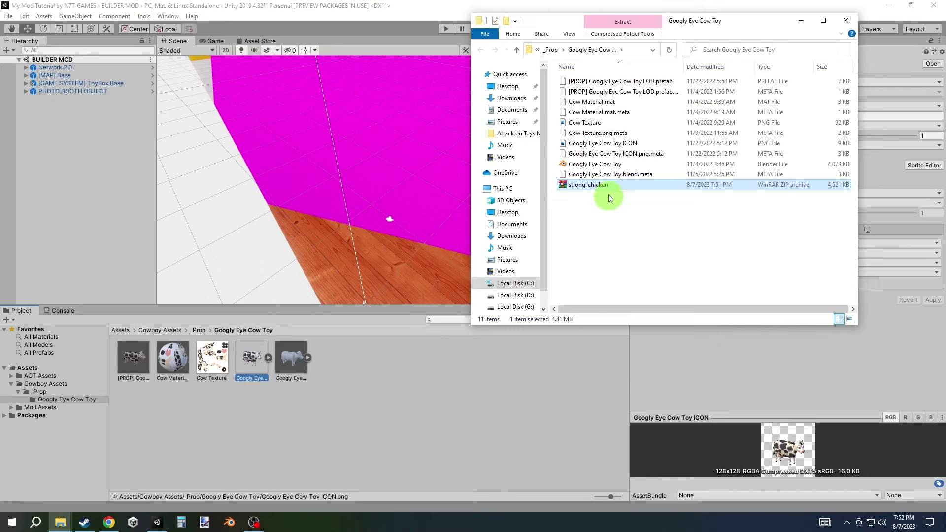
# Extract strong-chicken.zip into source and textures folders, then delete the zip
pyautogui.rightClick(608, 185)
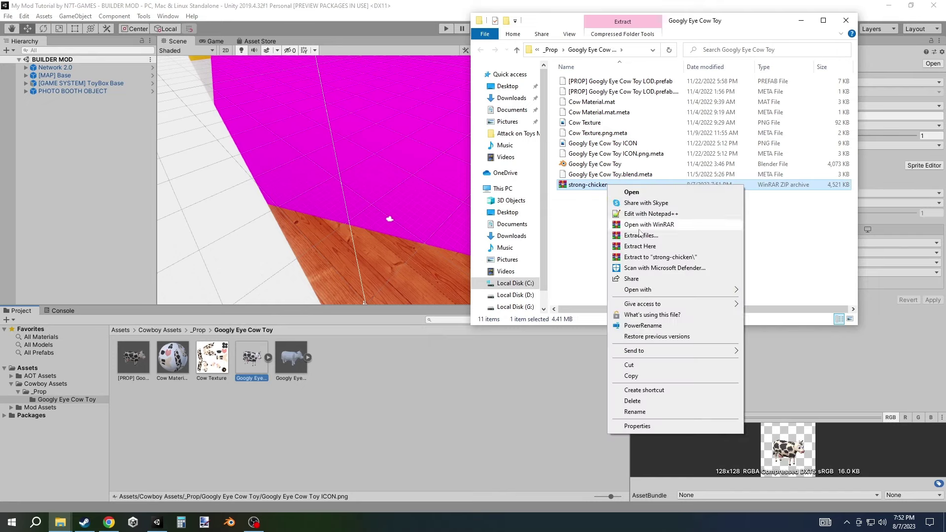
pyautogui.click(638, 246)
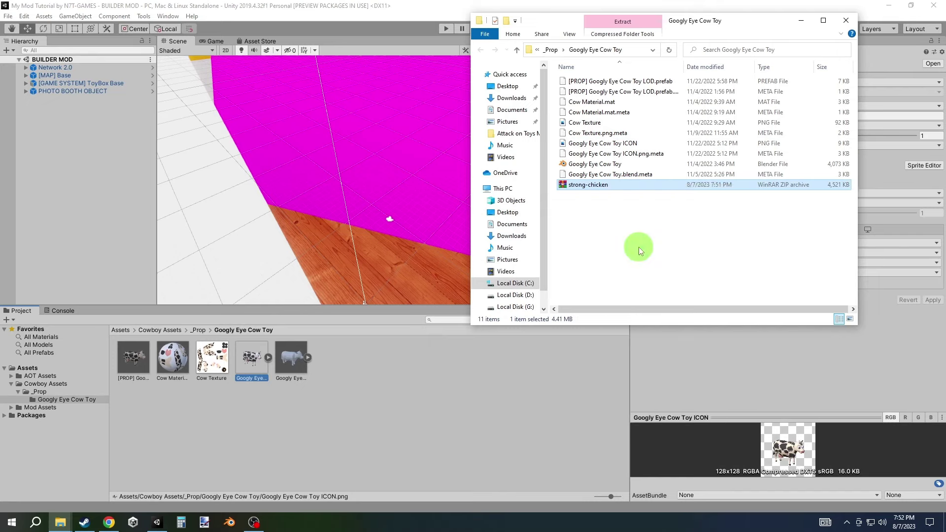
pyautogui.rightClick(603, 206)
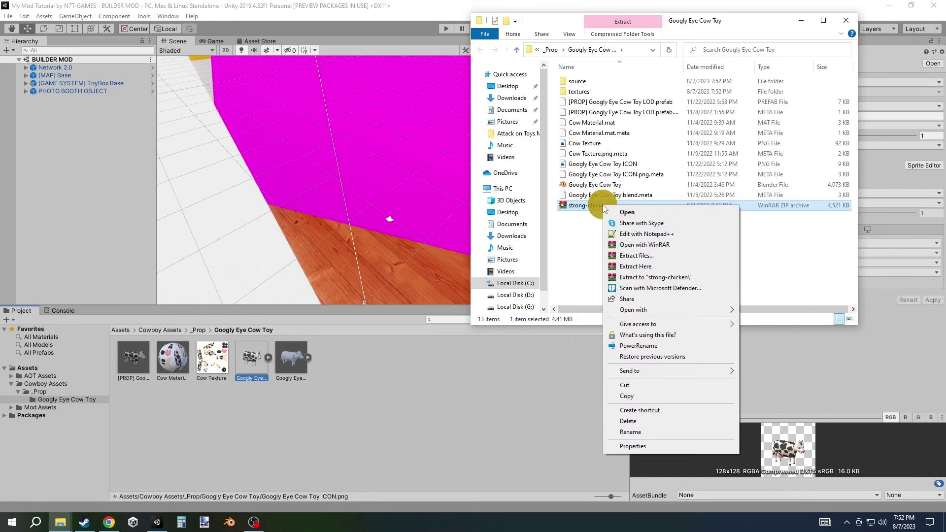
pyautogui.click(636, 421)
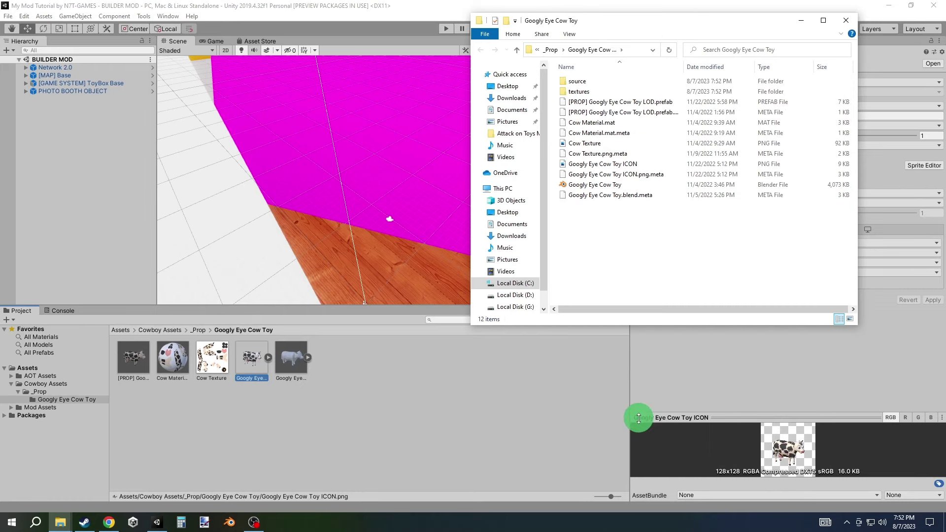
pyautogui.click(381, 380)
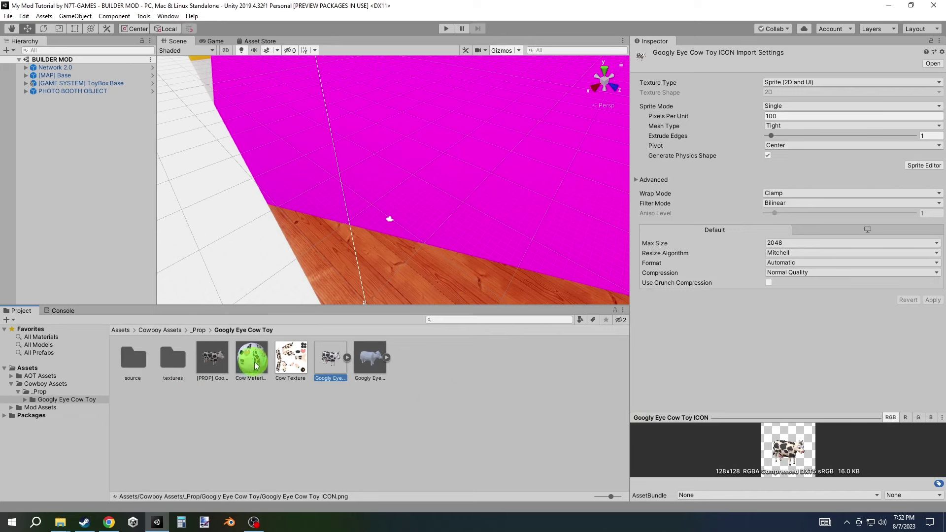
# Check Chicken1 in the source folder, then open Googly Eye Cow Toy.blend in Blender
pyautogui.doubleClick(147, 360)
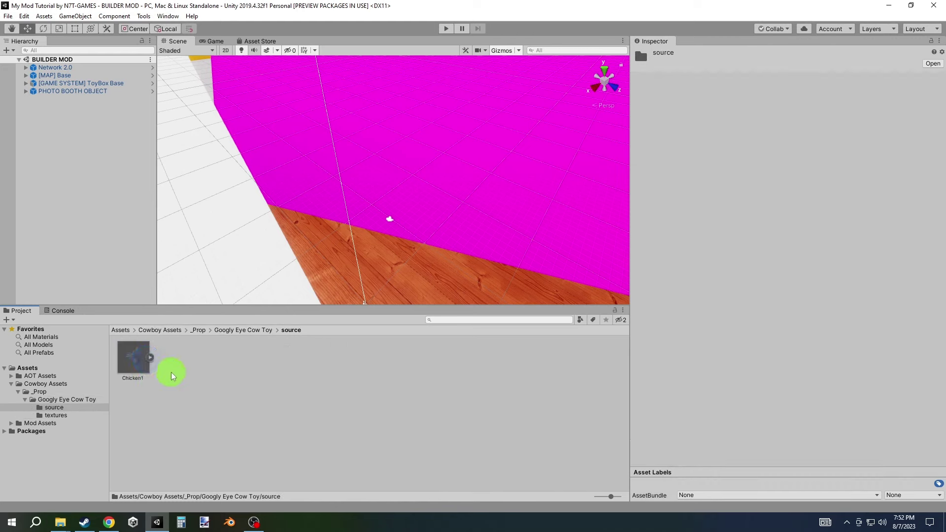
pyautogui.click(141, 364)
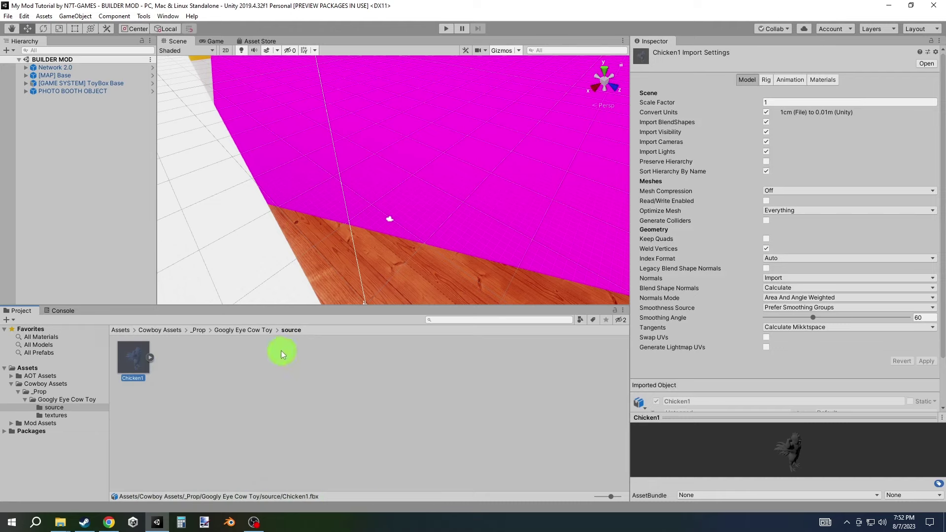
pyautogui.click(253, 330)
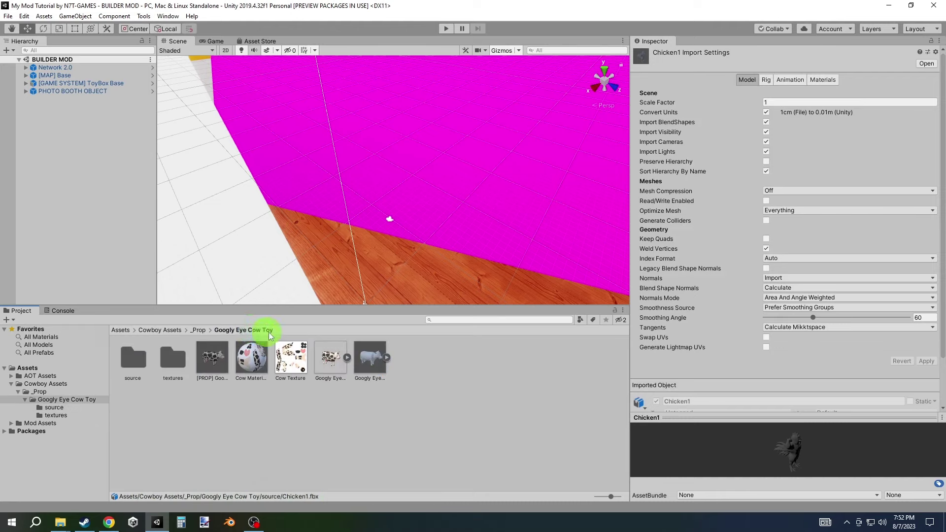
pyautogui.doubleClick(362, 358)
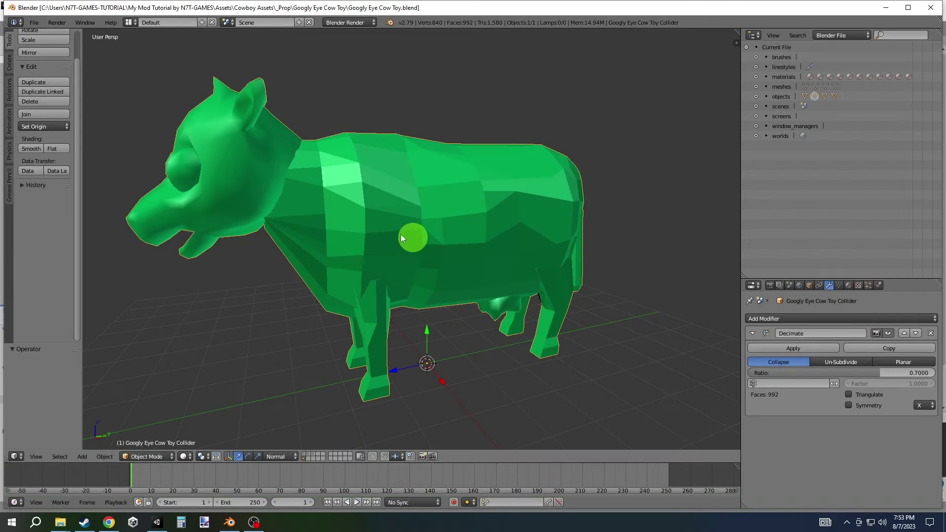
# Delete the cow collider object, then the cow copy on the next layer
pyautogui.press('x')
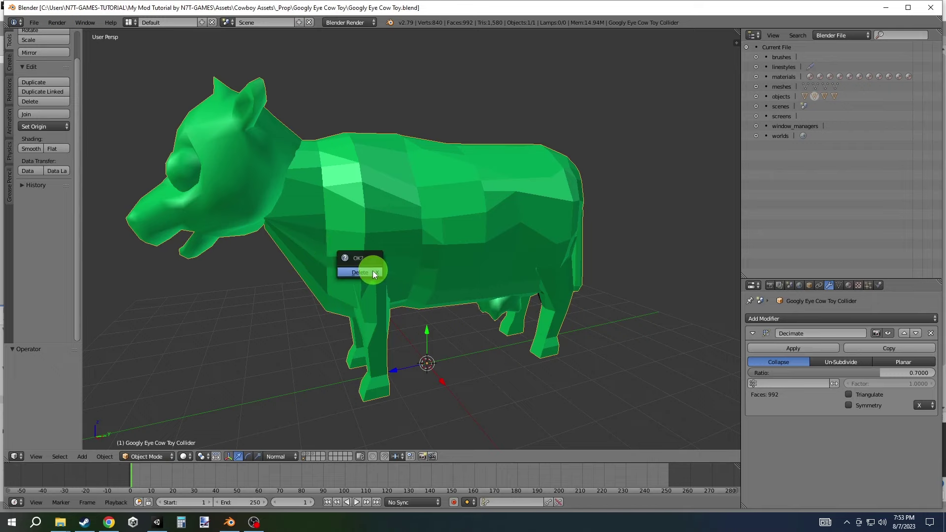
pyautogui.click(365, 272)
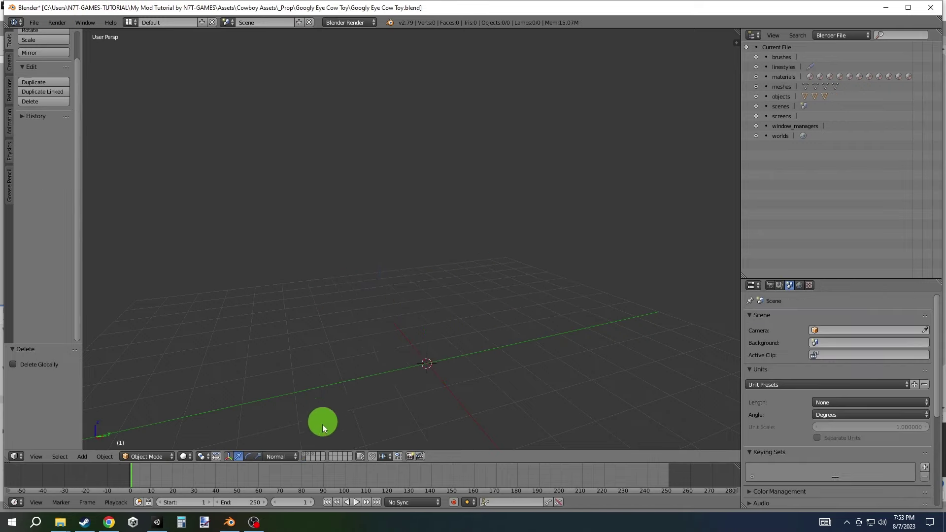
pyautogui.click(305, 454)
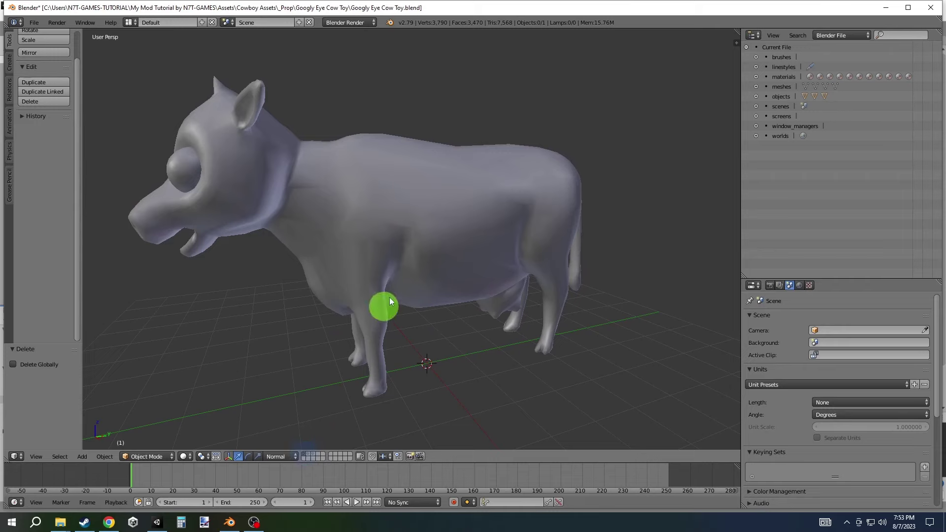
pyautogui.rightClick(406, 265)
pyautogui.press('x')
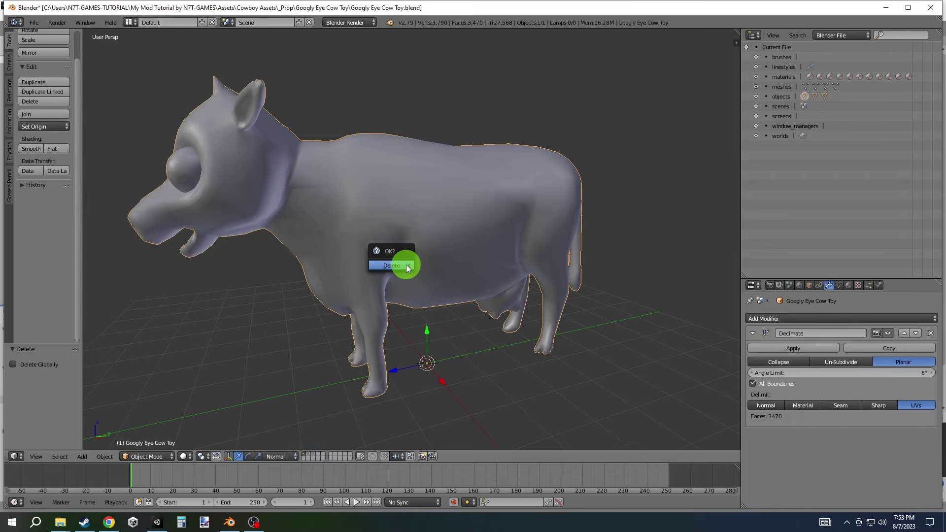
pyautogui.click(406, 265)
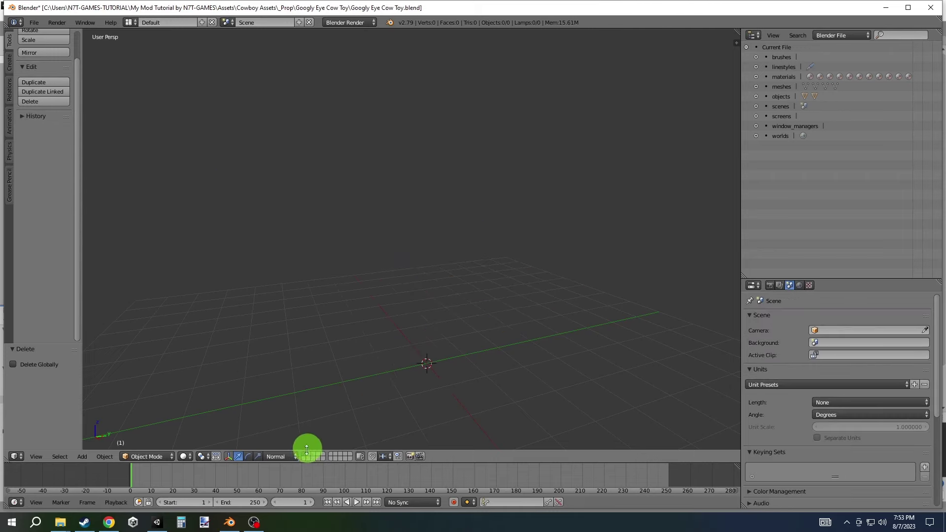
# Delete the remaining two cow copies on their layers, leaving zero objects
pyautogui.click(309, 456)
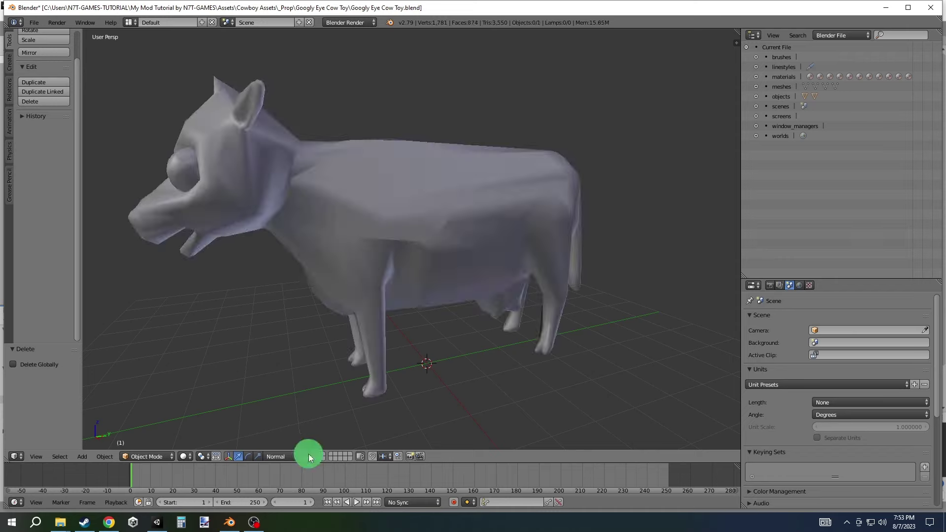
pyautogui.rightClick(382, 287)
pyautogui.press('x')
pyautogui.click(382, 289)
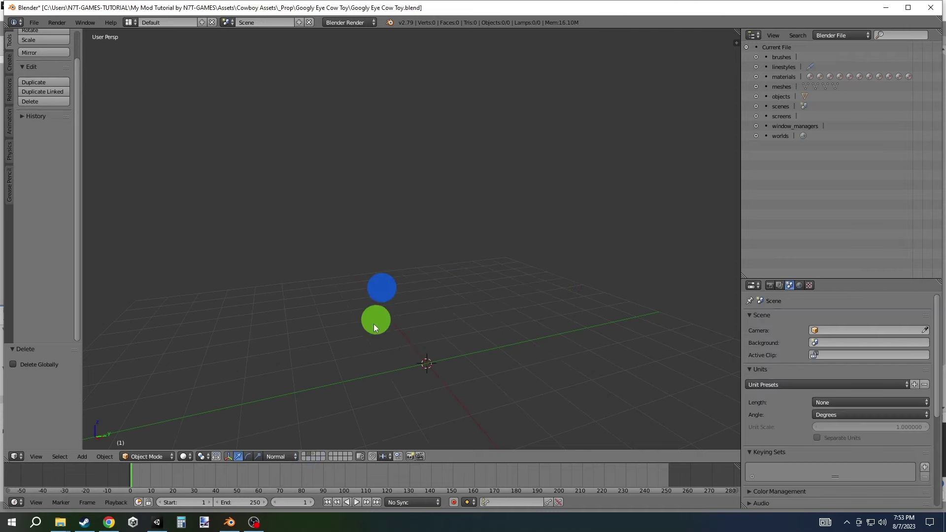
pyautogui.click(316, 456)
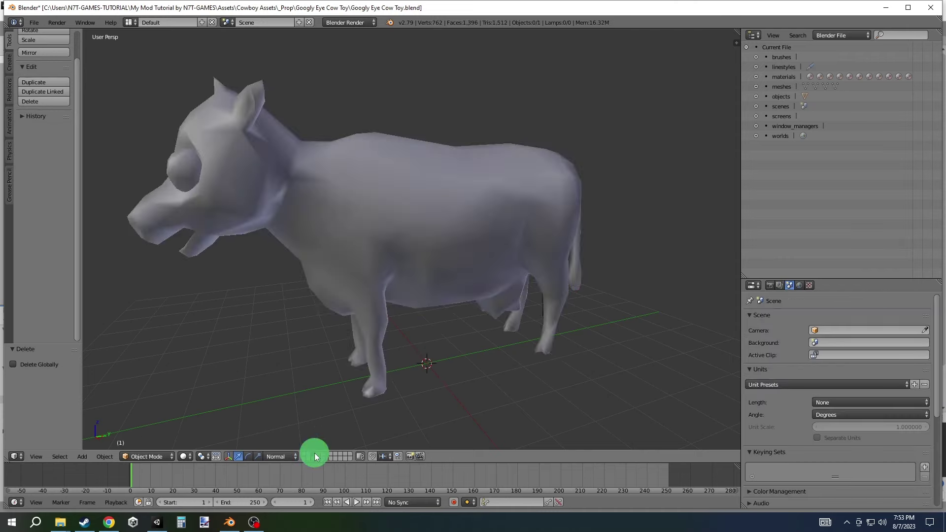
pyautogui.rightClick(403, 259)
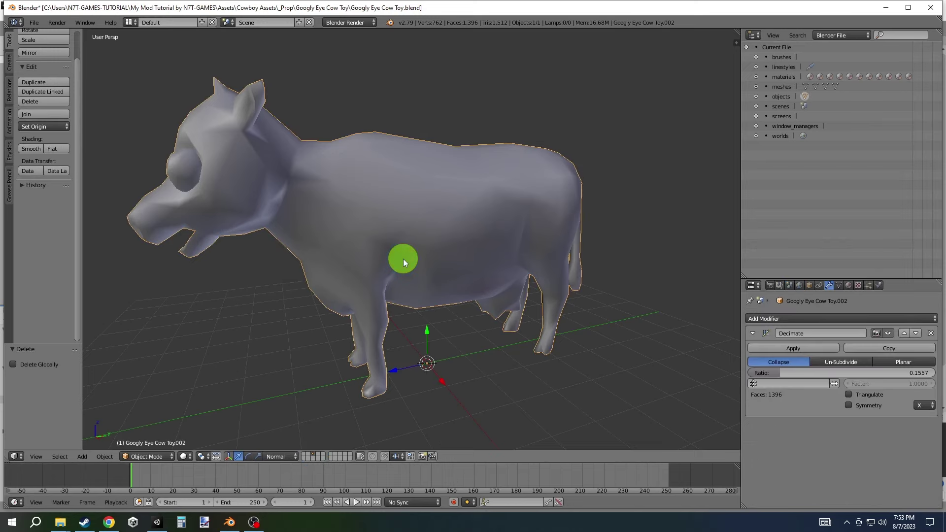
pyautogui.press('x')
pyautogui.click(403, 259)
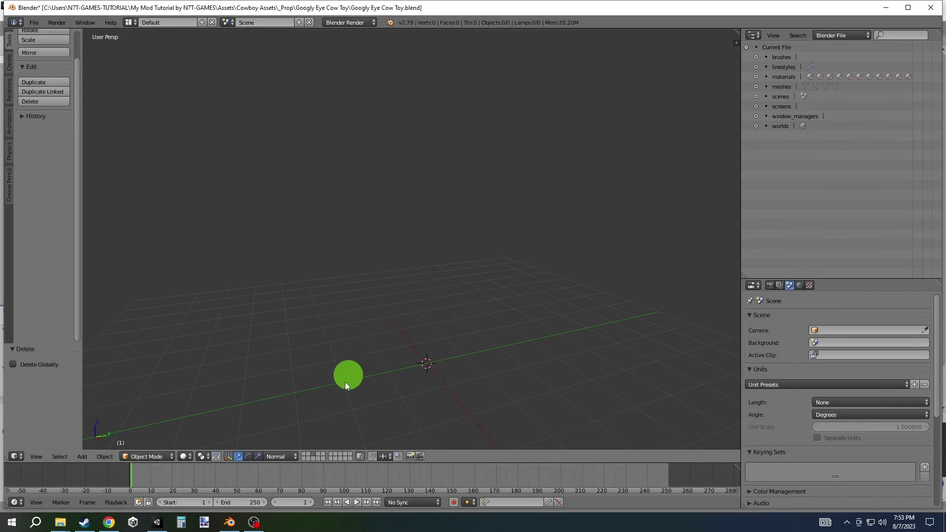
# Import Chicken1.fbx from the source folder into the empty layer, adding 15 objects
pyautogui.click(304, 454)
pyautogui.click(34, 22)
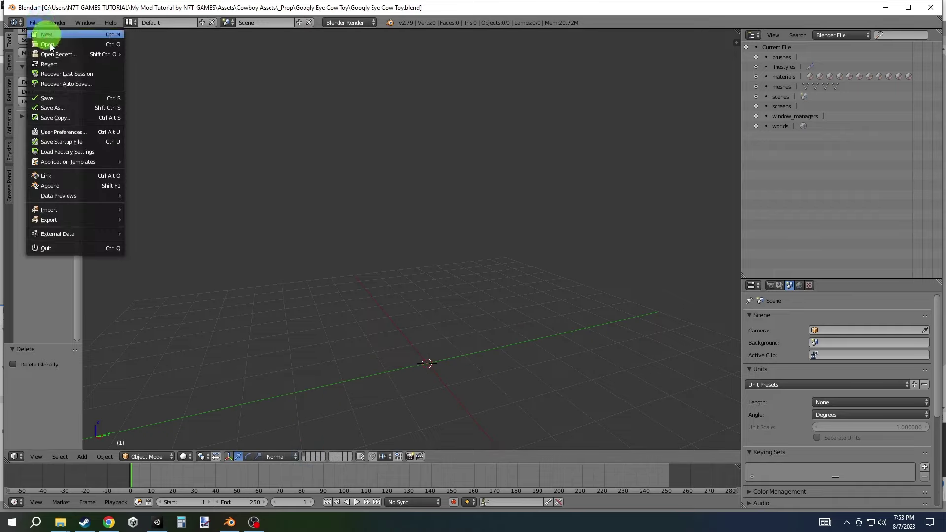
pyautogui.moveTo(73, 210)
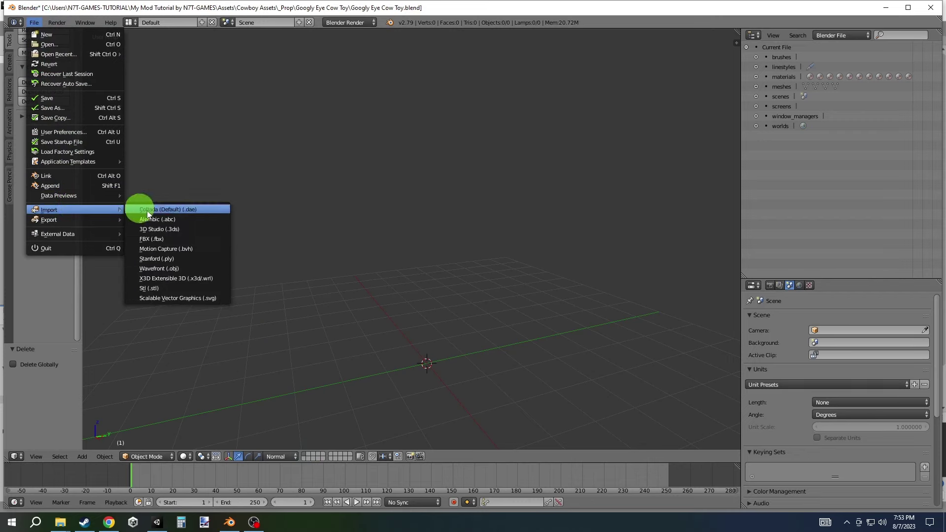
pyautogui.click(176, 238)
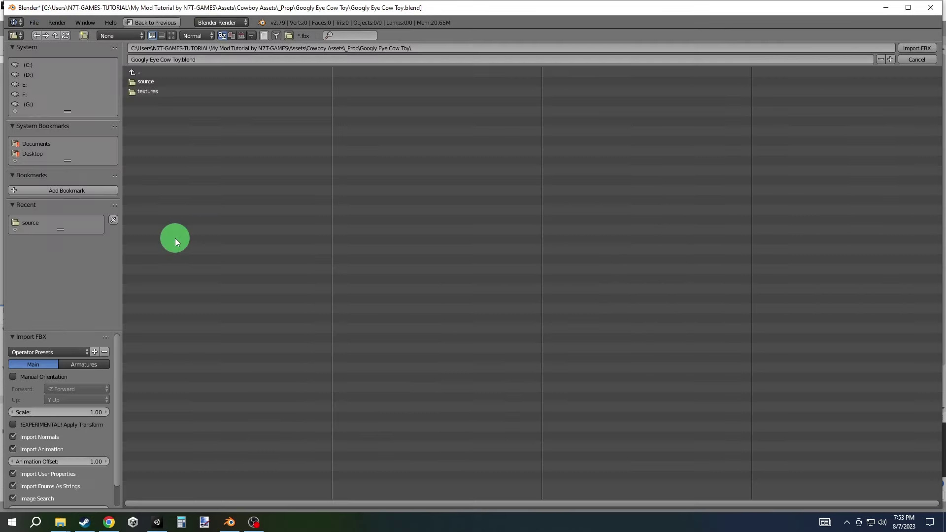
pyautogui.click(162, 81)
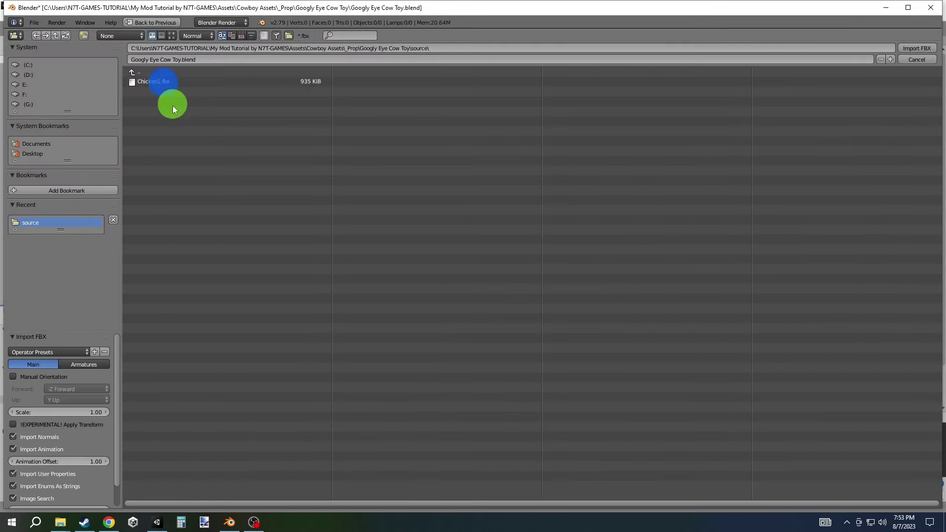
pyautogui.click(172, 85)
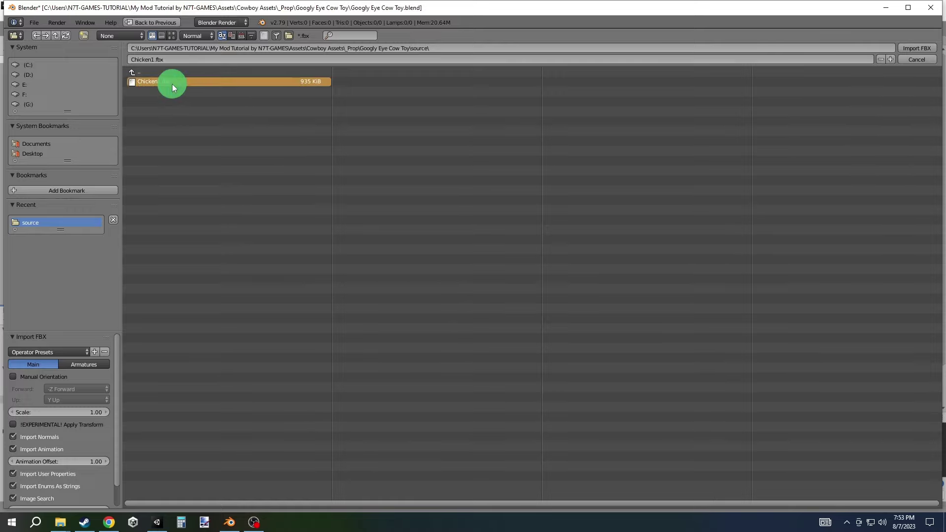
pyautogui.click(907, 47)
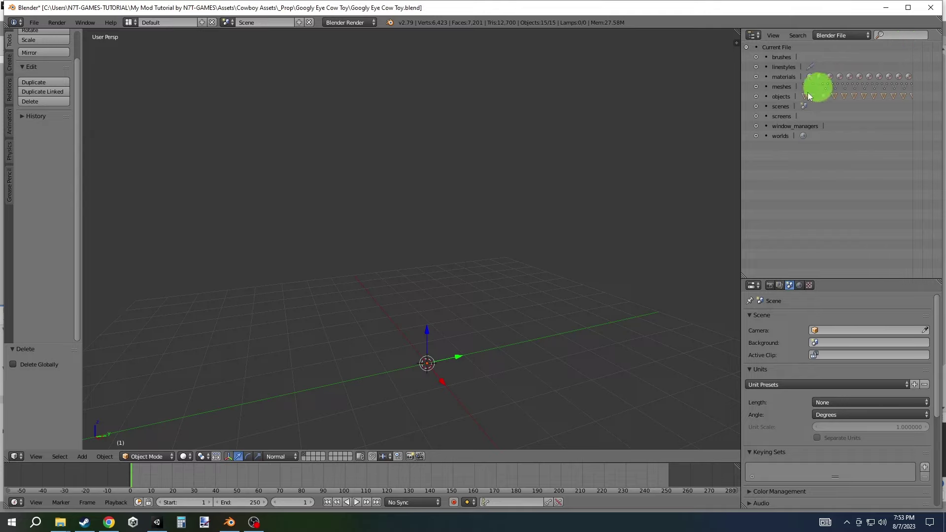
# Select all the chicken's parts and scale them up to 13.1
pyautogui.press('Home')
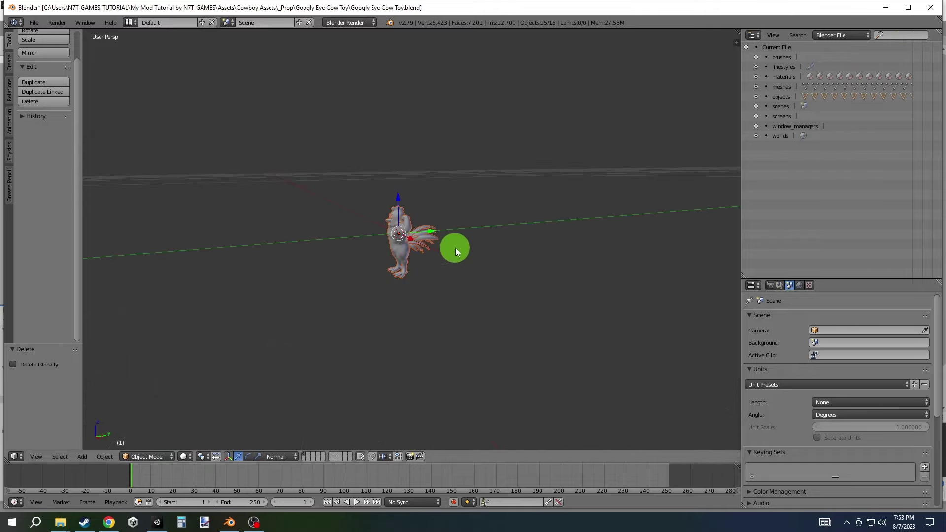
pyautogui.moveTo(456, 248)
pyautogui.mouseDown(button='middle')
pyautogui.moveTo(522, 288)
pyautogui.moveTo(519, 258)
pyautogui.moveTo(474, 279)
pyautogui.mouseUp(button='middle')
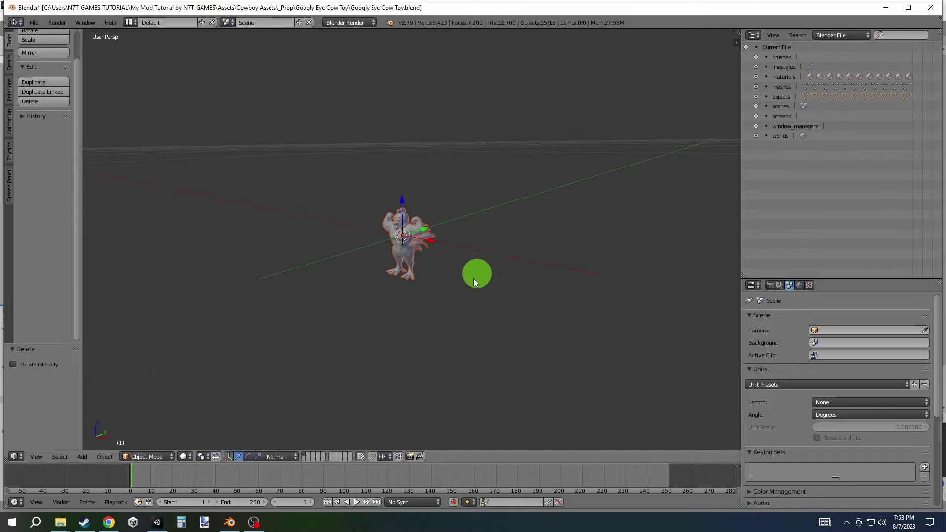
pyautogui.press('a')
pyautogui.press('a')
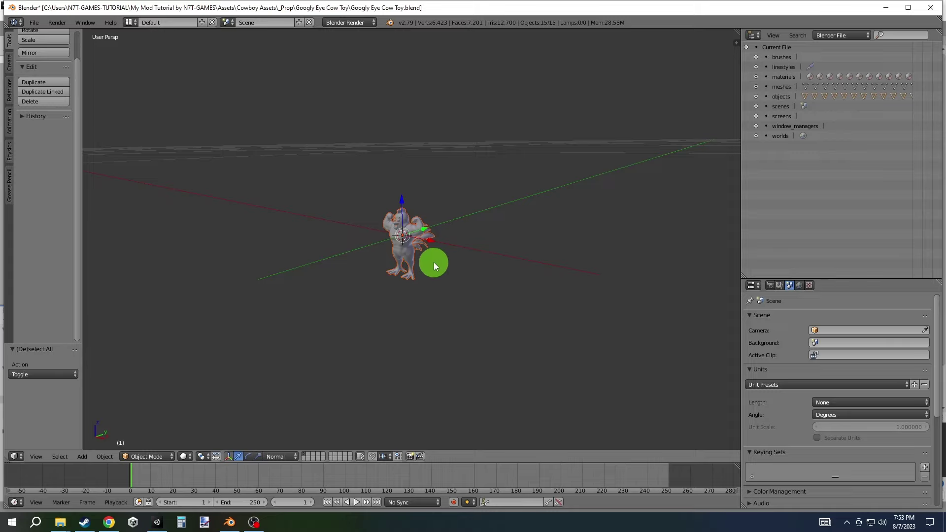
pyautogui.press('s')
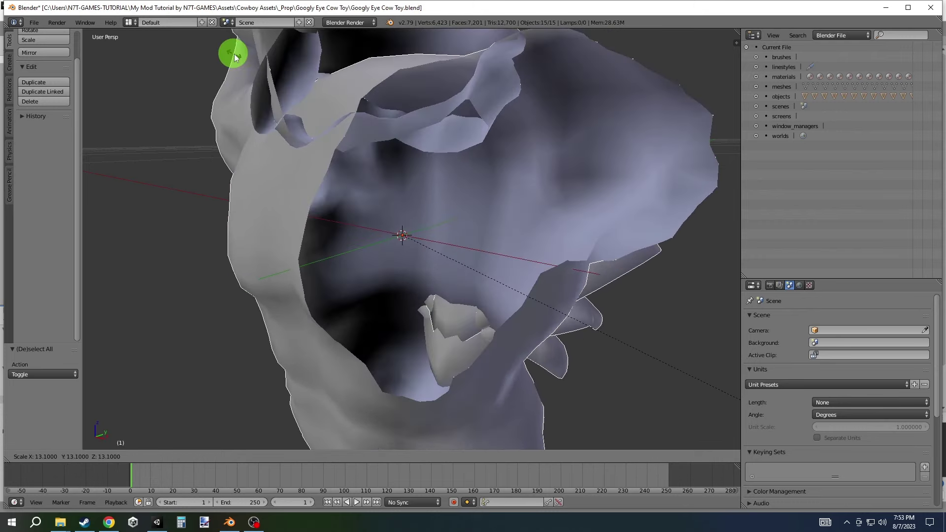
pyautogui.click(234, 54)
# Join all 15 chicken parts into a single object with Ctrl+J
pyautogui.scroll(-5, 342, 179)
pyautogui.scroll(-5, 342, 179)
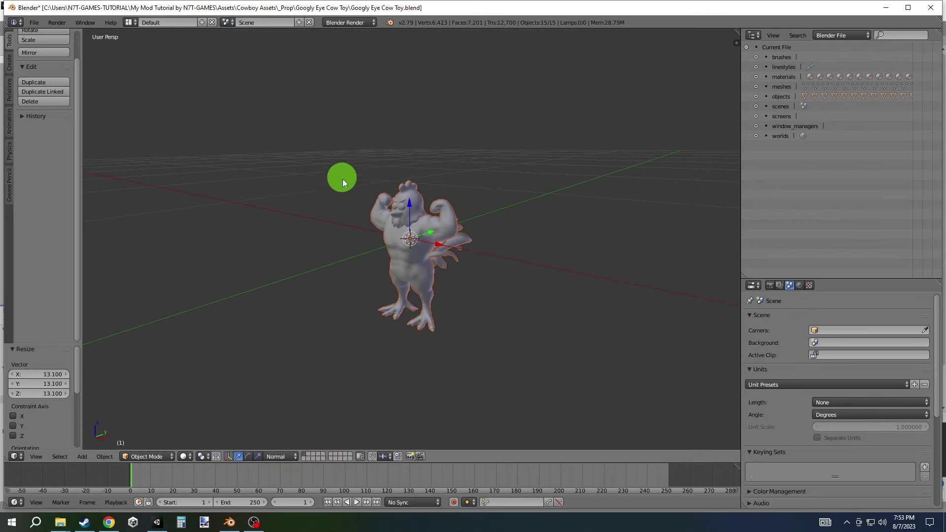
pyautogui.moveTo(406, 213)
pyautogui.mouseDown(button='middle')
pyautogui.moveTo(401, 203)
pyautogui.moveTo(404, 221)
pyautogui.mouseUp(button='middle')
pyautogui.scroll(2, 403, 209)
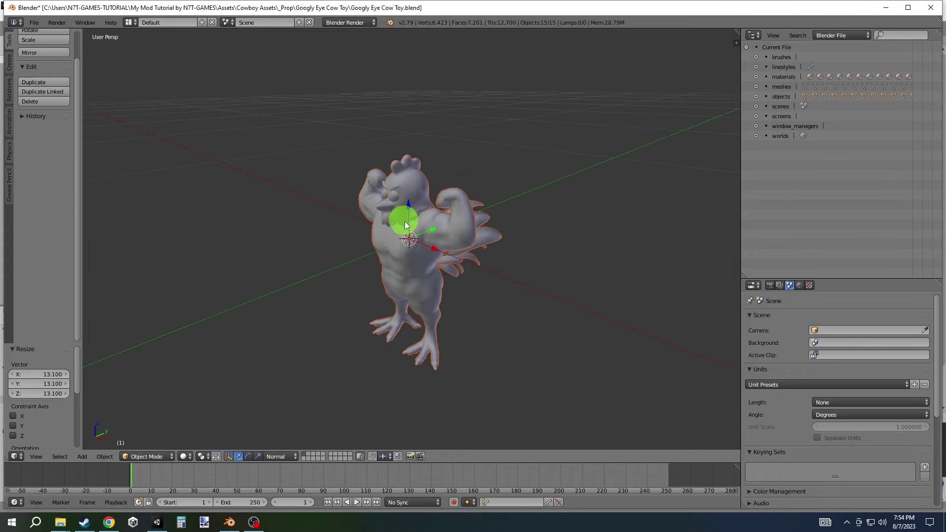
pyautogui.rightClick(405, 221)
pyautogui.moveTo(410, 247)
pyautogui.mouseDown(button='right')
pyautogui.moveTo(454, 264)
pyautogui.moveTo(396, 192)
pyautogui.moveTo(368, 258)
pyautogui.mouseUp(button='right')
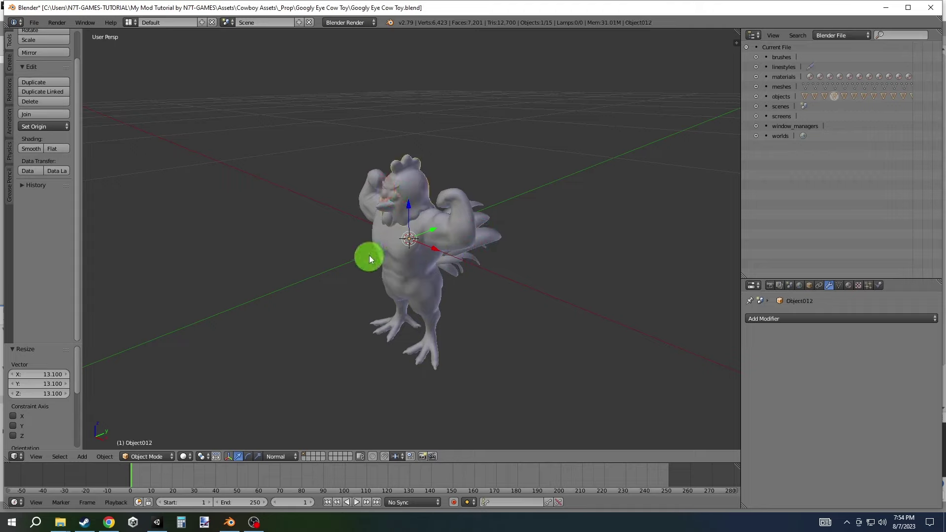
pyautogui.press('a')
pyautogui.press('a')
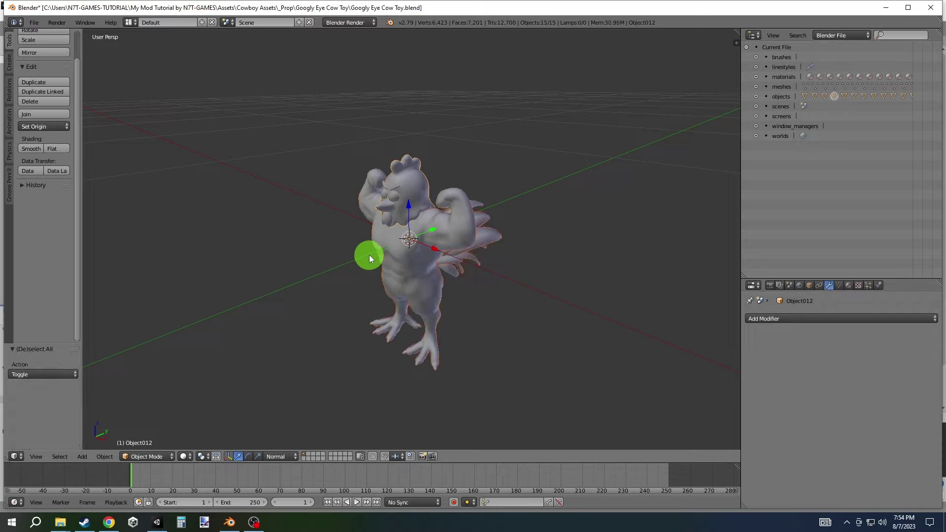
pyautogui.hotkey('ctrl', 'j')
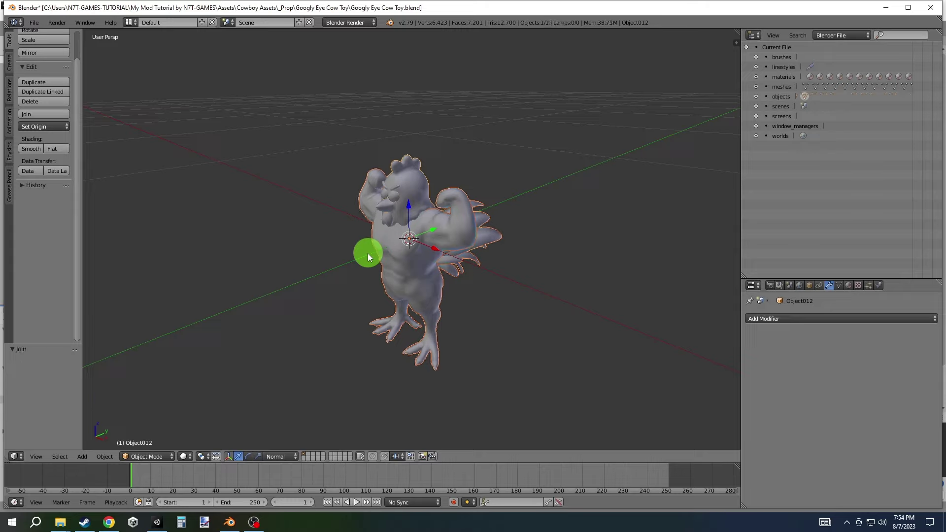
# Raise the joined Object012 0.218 on Z so its feet rest on the grid
pyautogui.rightClick(384, 232)
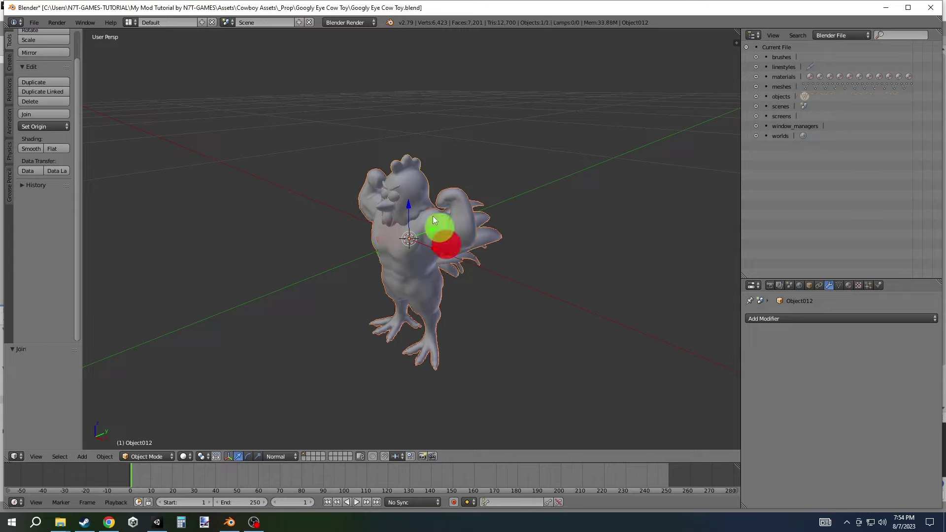
pyautogui.rightClick(352, 191)
pyautogui.rightClick(414, 226)
pyautogui.moveTo(433, 247); pyautogui.dragTo(495, 276)
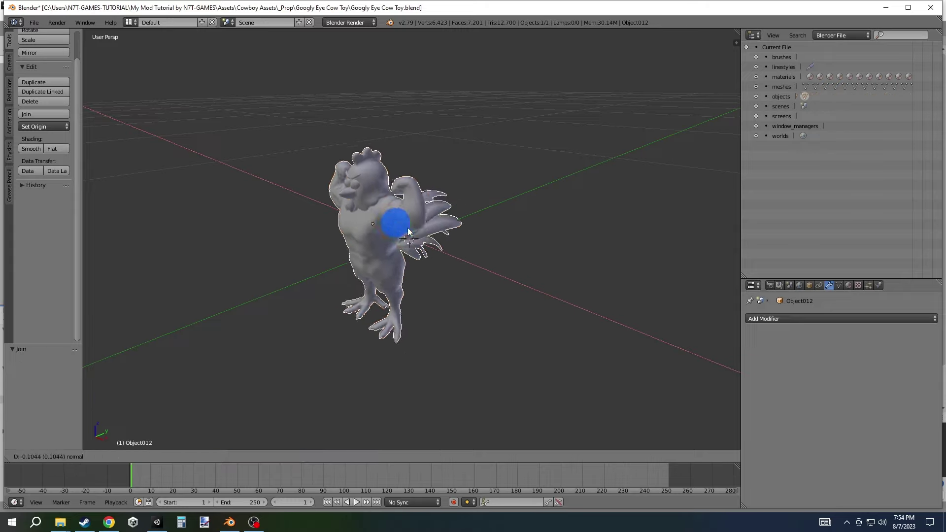
pyautogui.rightClick(362, 197)
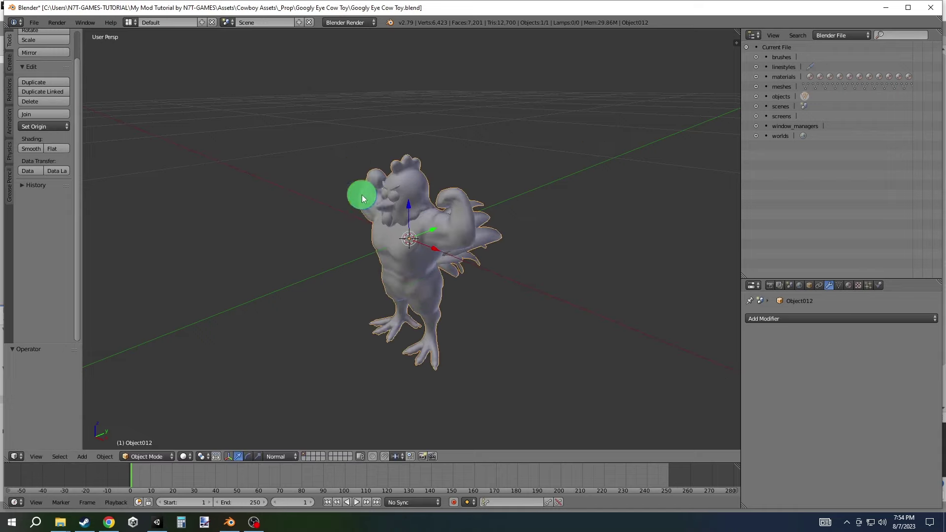
pyautogui.moveTo(388, 215); pyautogui.dragTo(380, 194, button='middle')
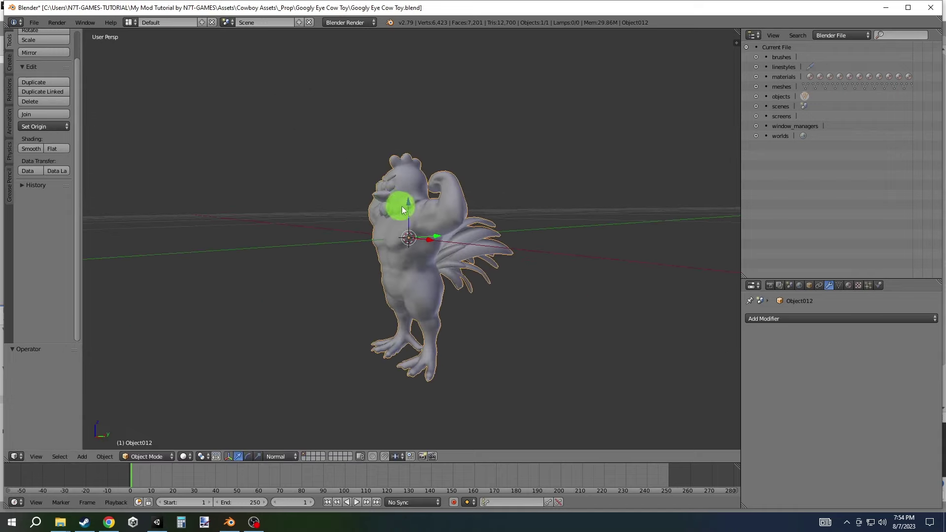
pyautogui.moveTo(408, 210); pyautogui.dragTo(408, 81)
pyautogui.moveTo(401, 157)
pyautogui.mouseDown(button='middle')
pyautogui.moveTo(376, 150)
pyautogui.moveTo(401, 176)
pyautogui.moveTo(433, 179)
pyautogui.mouseUp(button='middle')
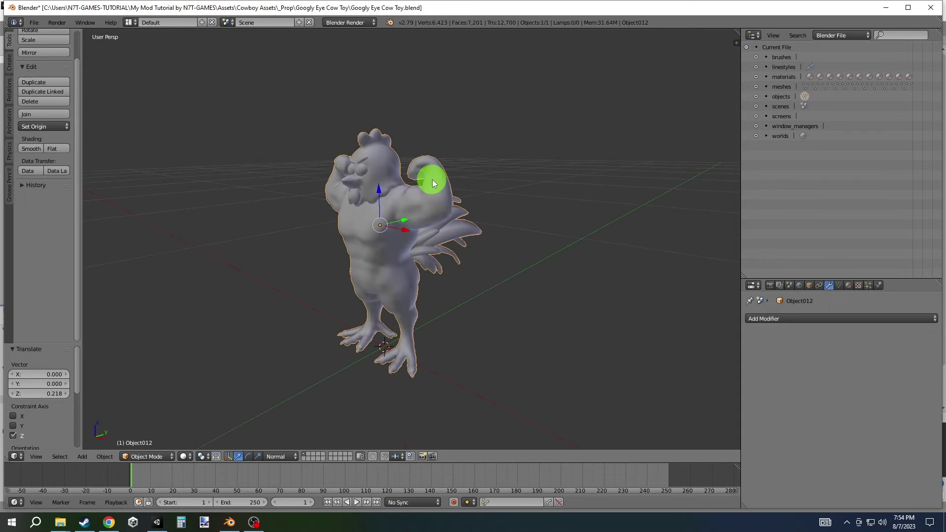
# Set Object012's origin to the 3D cursor at its feet and scale it 2.1
pyautogui.hotkey('shift', 'ctrl', 'alt', 'c')
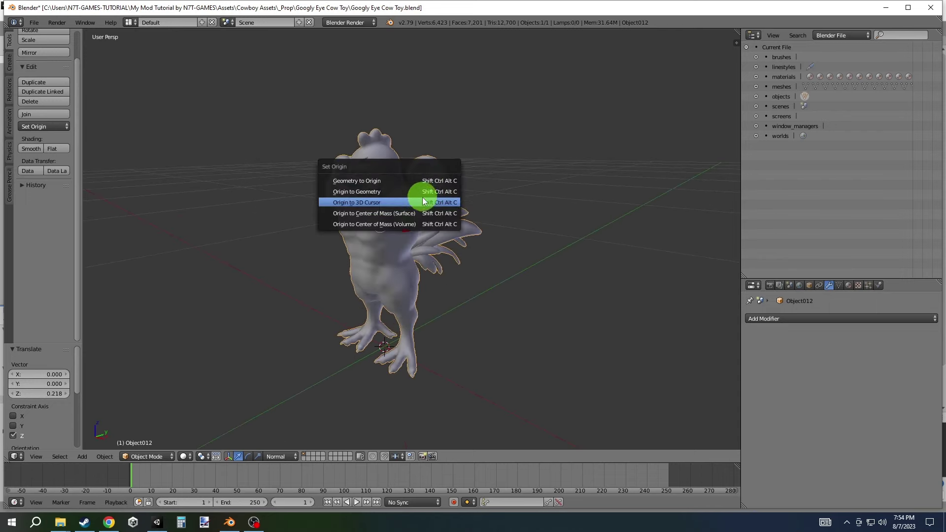
pyautogui.click(422, 204)
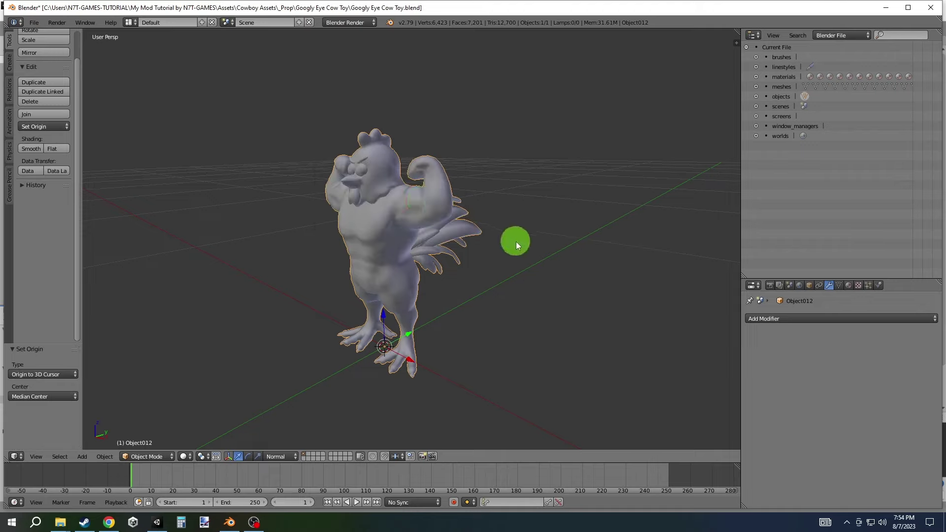
pyautogui.press('s')
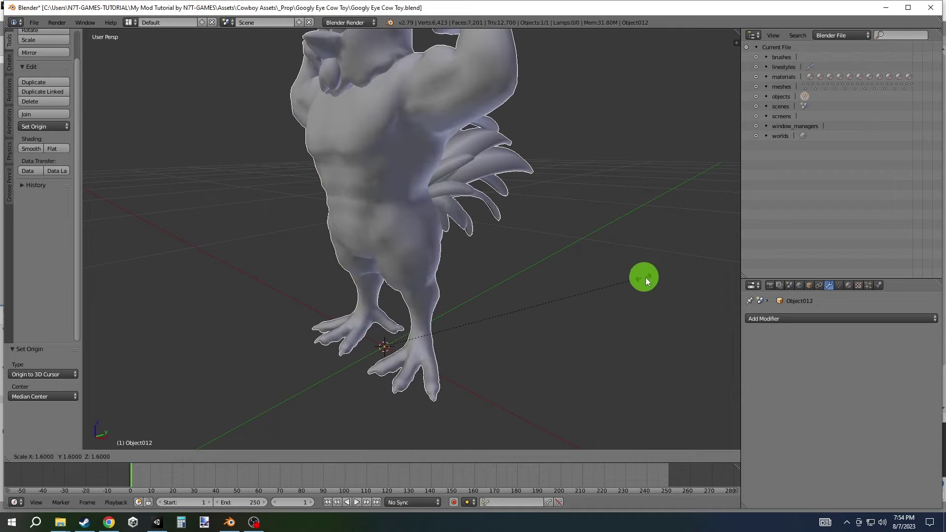
pyautogui.click(732, 291)
pyautogui.scroll(-2, 533, 241)
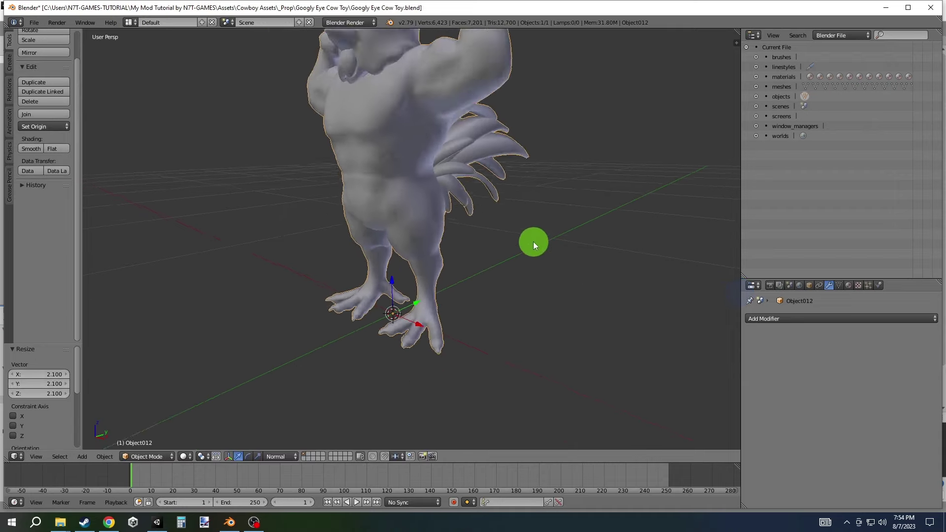
pyautogui.scroll(-2, 533, 242)
pyautogui.moveTo(518, 196); pyautogui.dragTo(518, 213, button='middle')
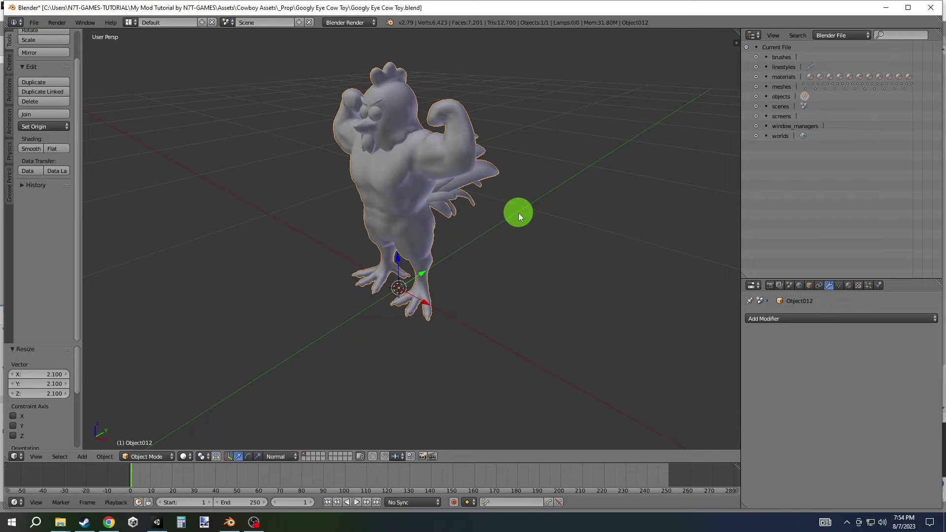
# Apply the rooster's scale and rotate it exactly -90° about X
pyautogui.hotkey('ctrl', 'a')
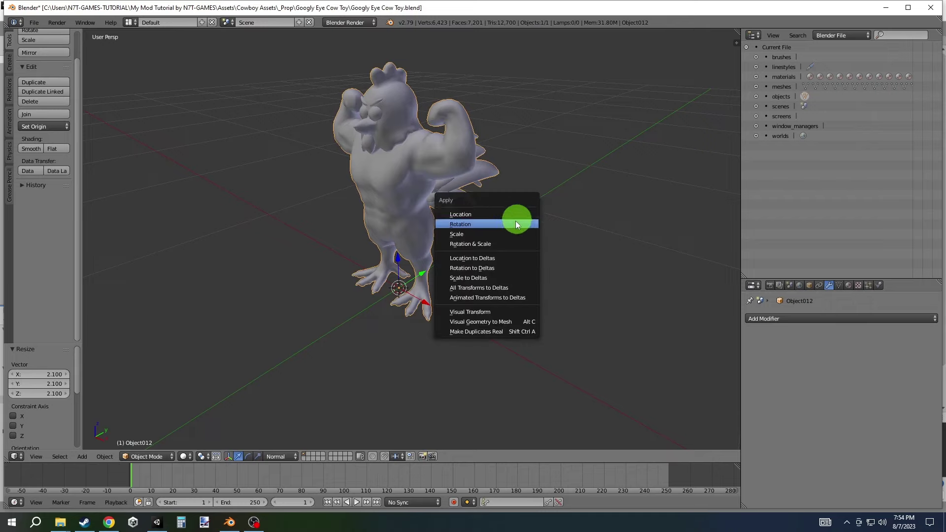
pyautogui.click(512, 232)
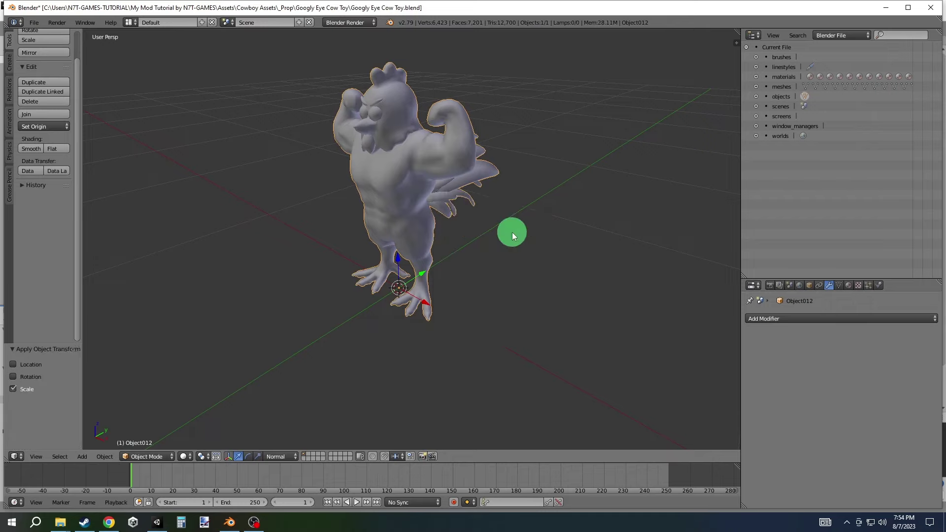
pyautogui.write('rx-10')
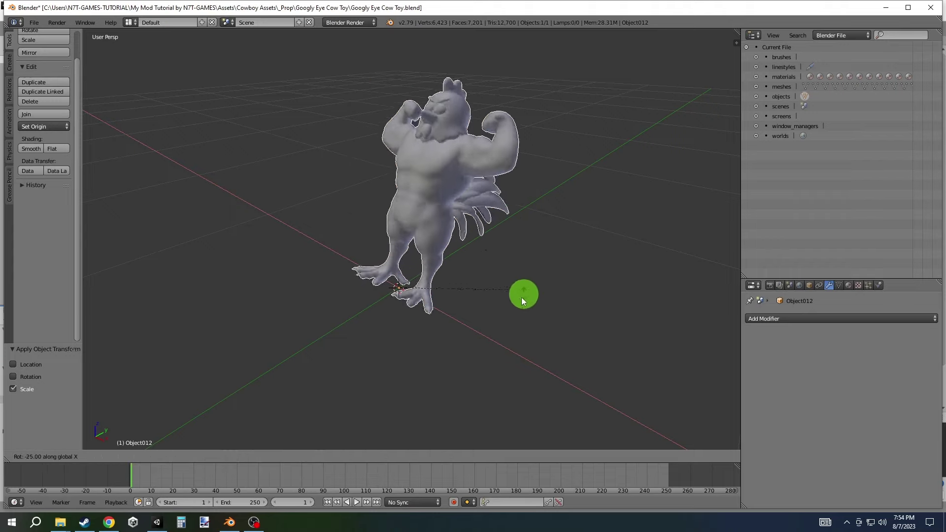
pyautogui.click(426, 313)
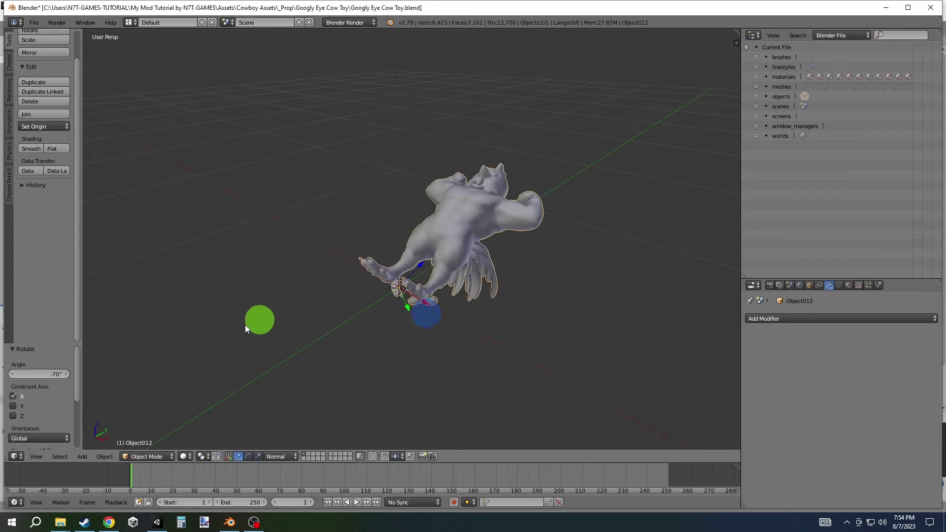
pyautogui.click(38, 372)
pyautogui.press('BackSpace')
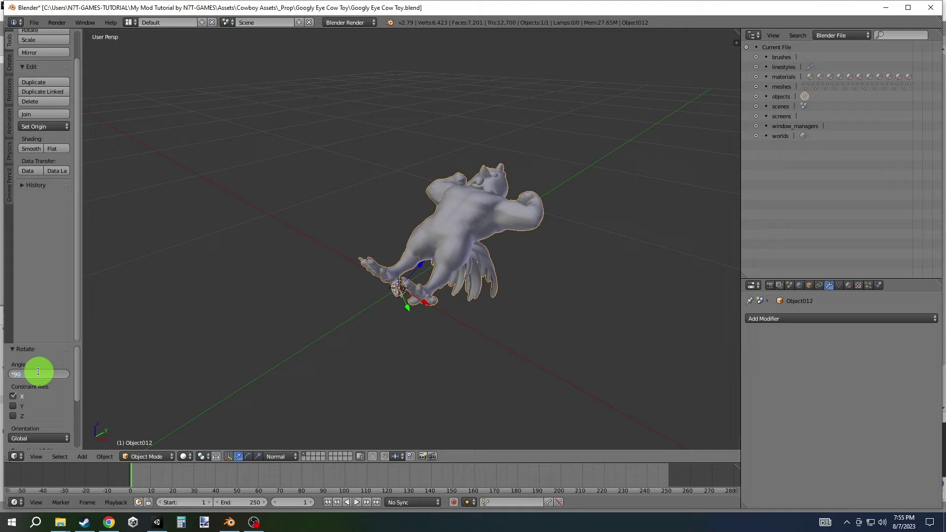
pyautogui.press('Return')
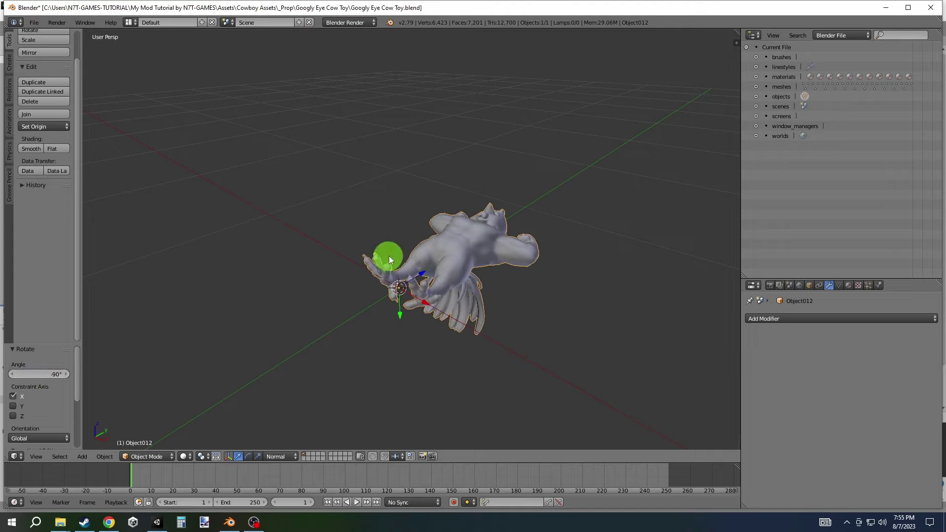
# Apply the rotation, then rotate the rooster 90° on X to stand upright
pyautogui.hotkey('ctrl', 'a')
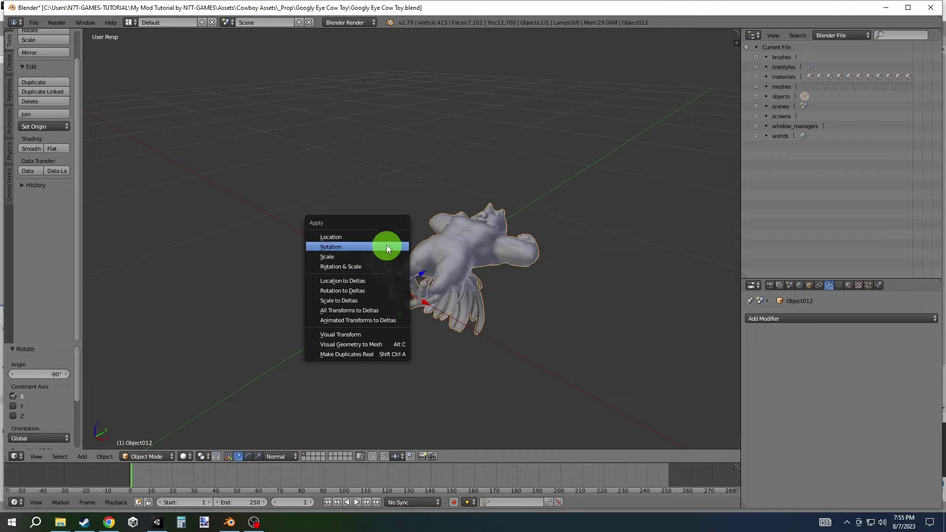
pyautogui.click(386, 247)
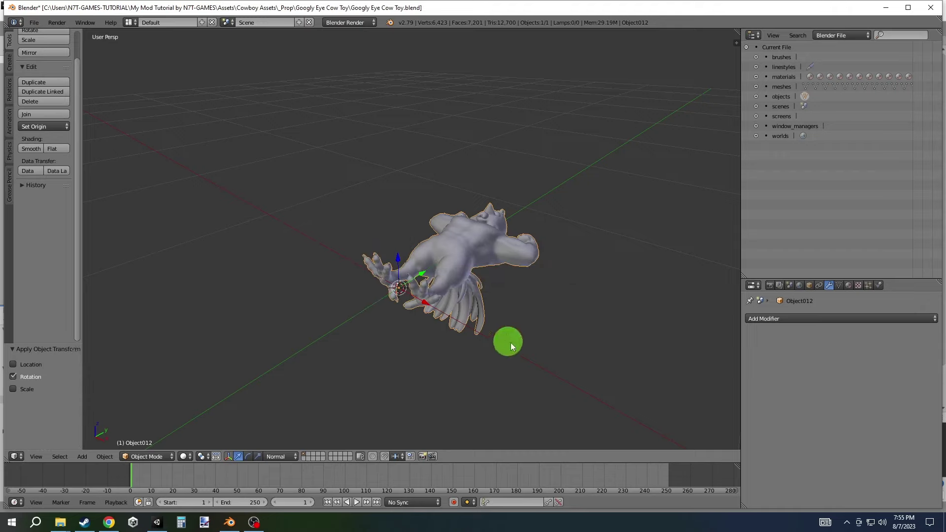
pyautogui.press('r')
pyautogui.press('x')
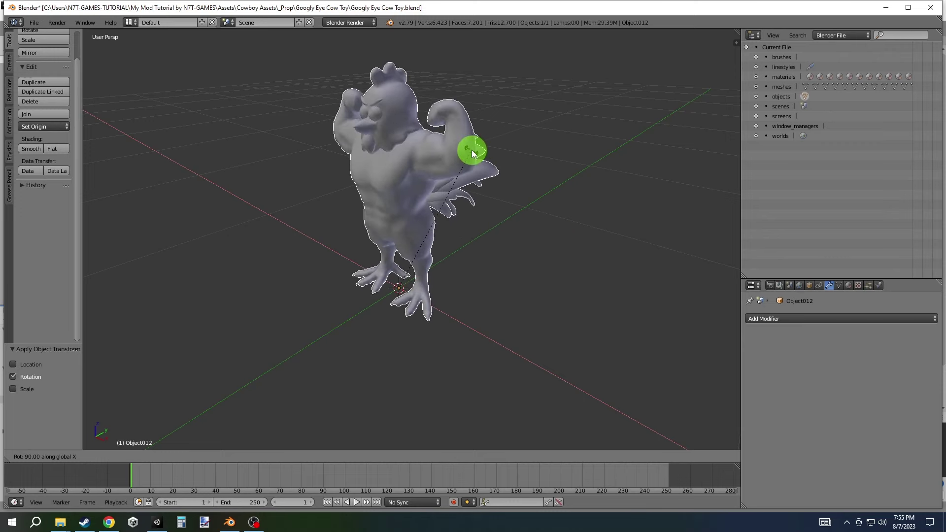
pyautogui.click(472, 154)
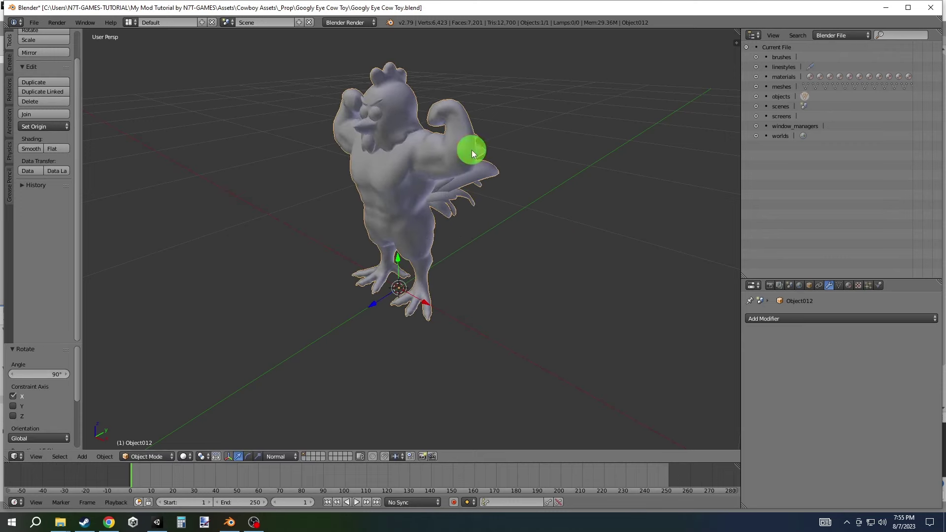
# Rename Object012 to 'Chad Chicken' in the Object properties
pyautogui.click(809, 287)
pyautogui.click(805, 318)
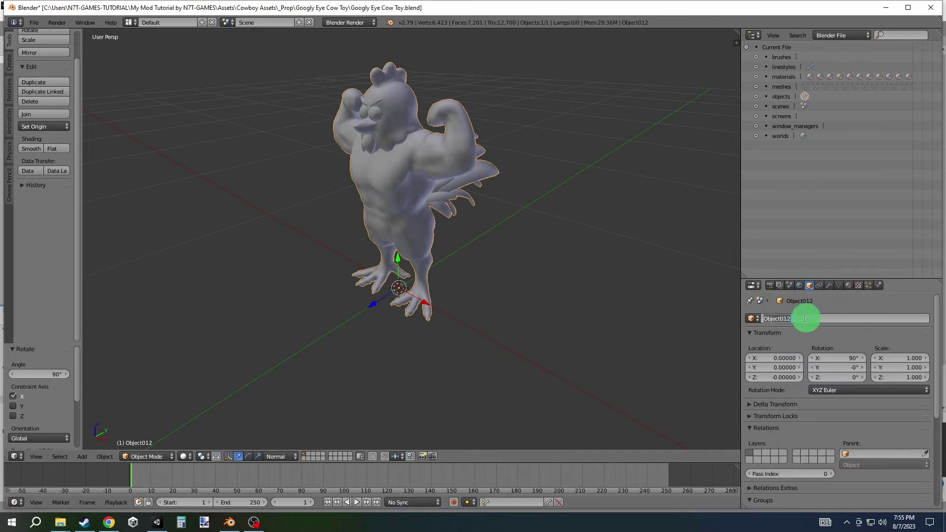
pyautogui.write('Chad Chick')
pyautogui.write('en')
pyautogui.press('Return')
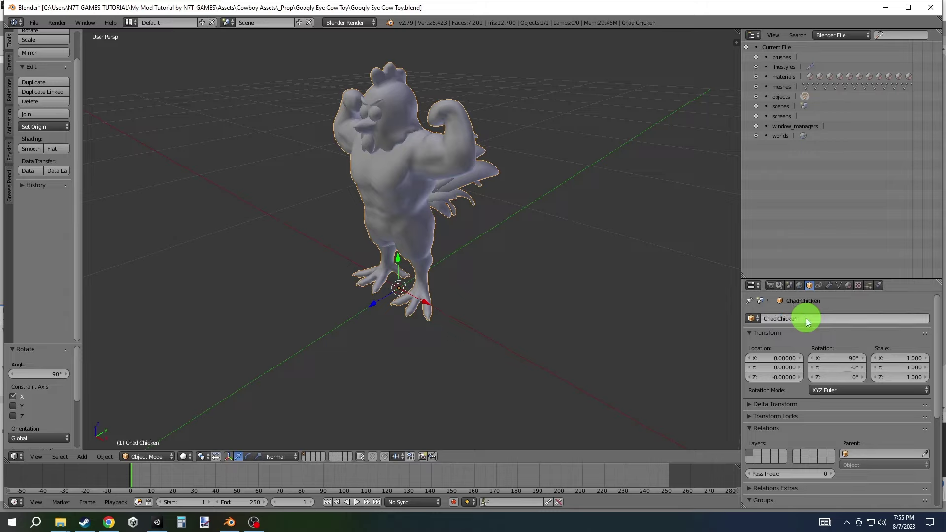
pyautogui.click(832, 288)
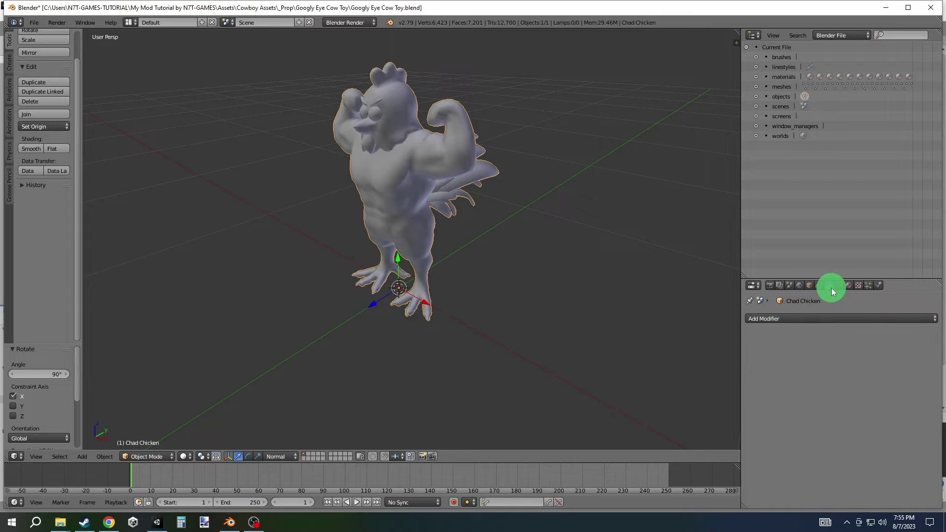
# Add a Decimate modifier to Chad Chicken and copy the object
pyautogui.click(818, 319)
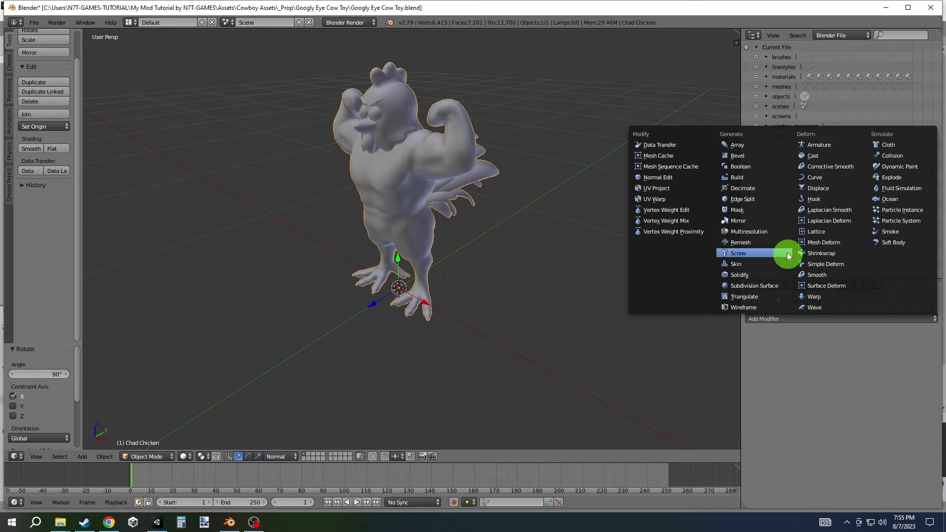
pyautogui.click(760, 191)
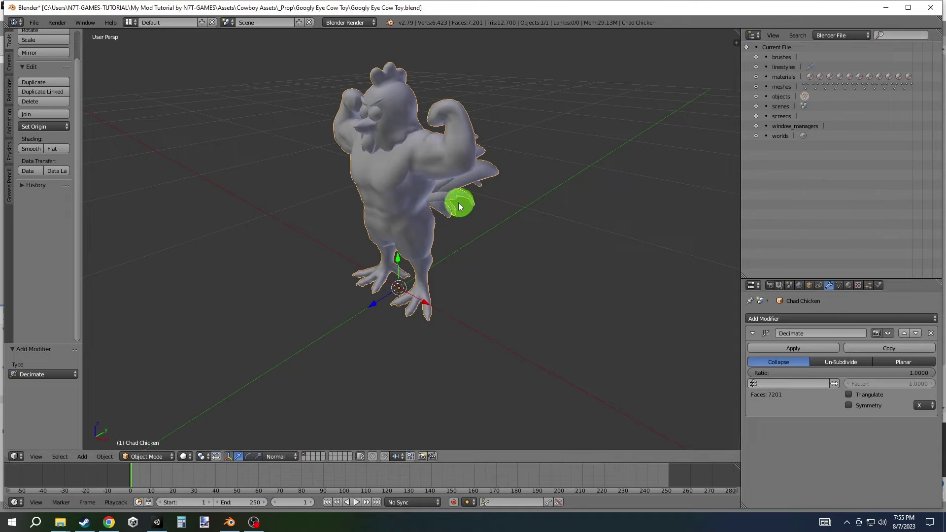
pyautogui.hotkey('ctrl', 'c')
pyautogui.click(365, 353)
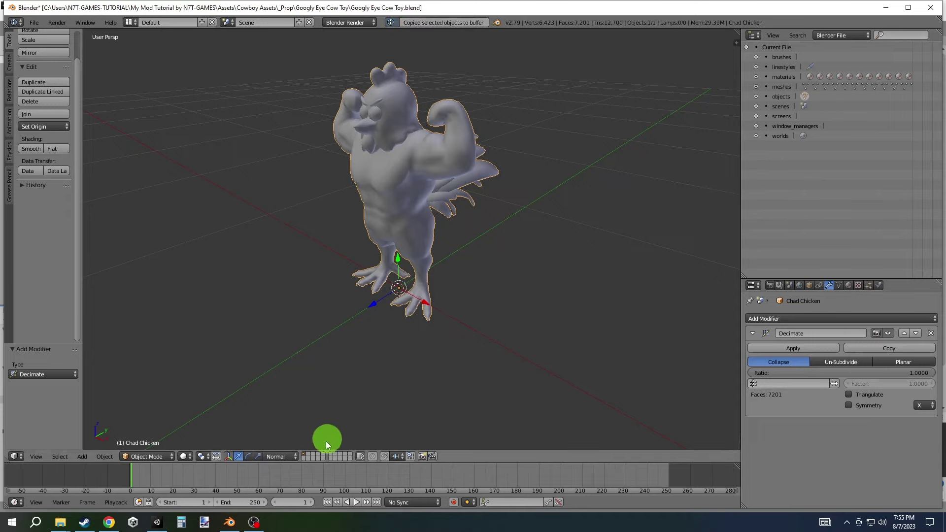
# Paste a chicken copy onto an empty layer and decimate it to ratio 0.3360
pyautogui.click(313, 455)
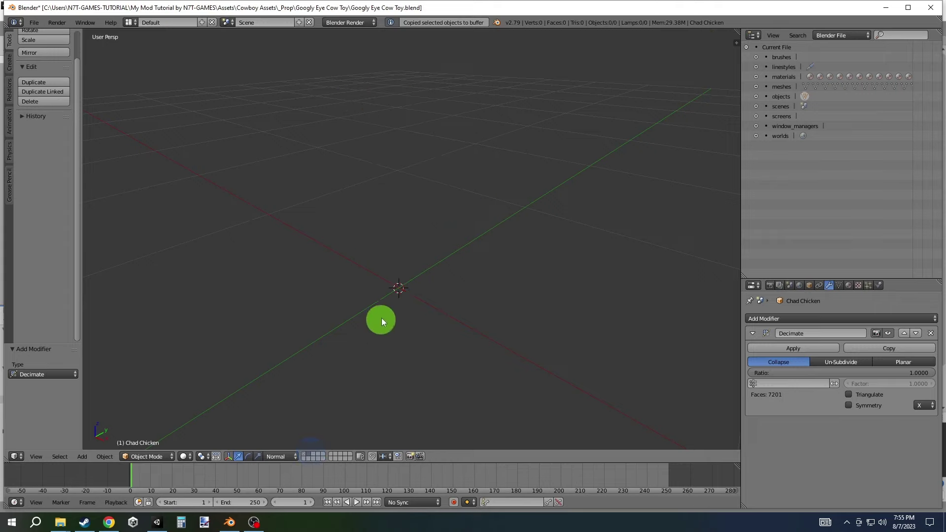
pyautogui.hotkey('ctrl', 'v')
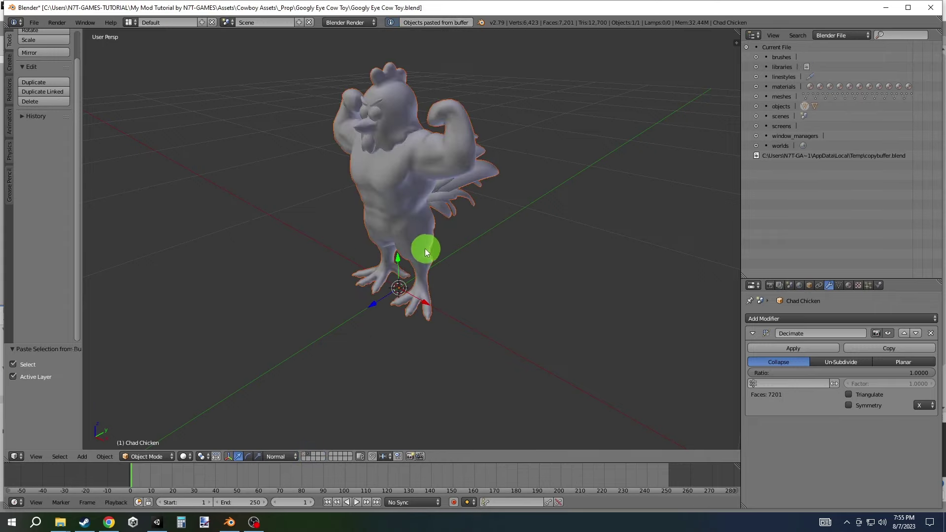
pyautogui.rightClick(425, 248)
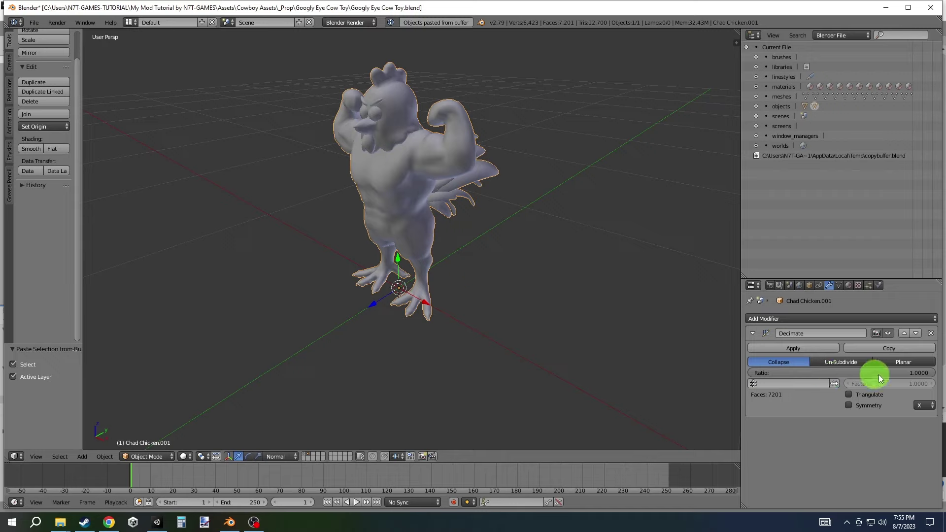
pyautogui.click(912, 373)
pyautogui.moveTo(912, 373); pyautogui.dragTo(785, 373)
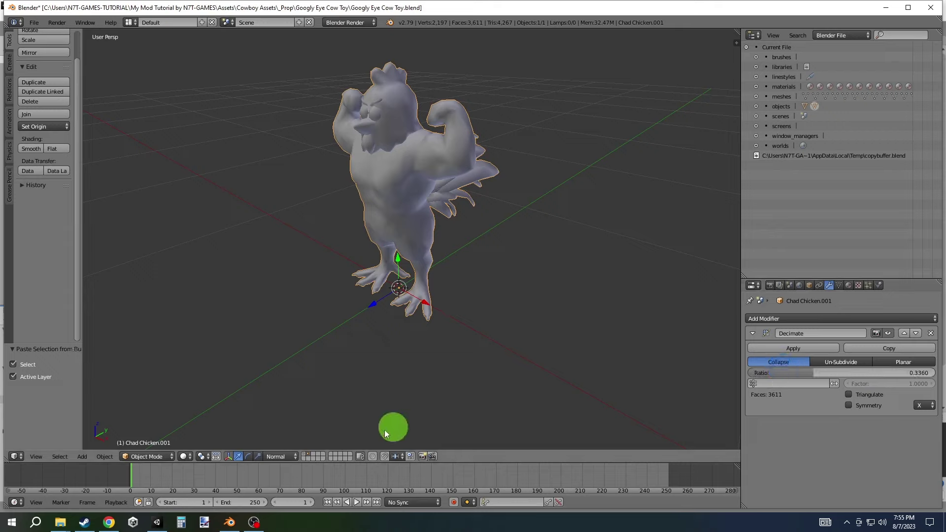
# Paste a second copy decimated to 0.1048 (1241 faces), then a third on another layer
pyautogui.click(316, 457)
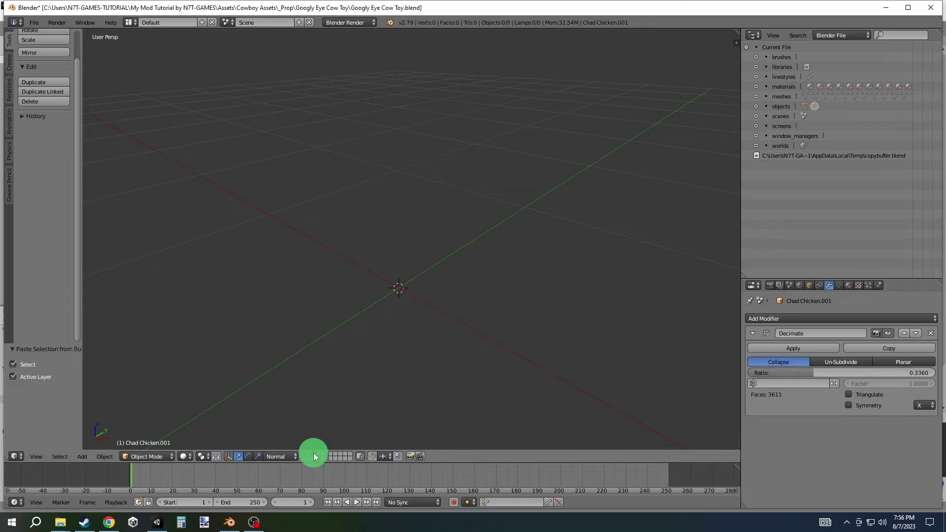
pyautogui.hotkey('ctrl', 'v')
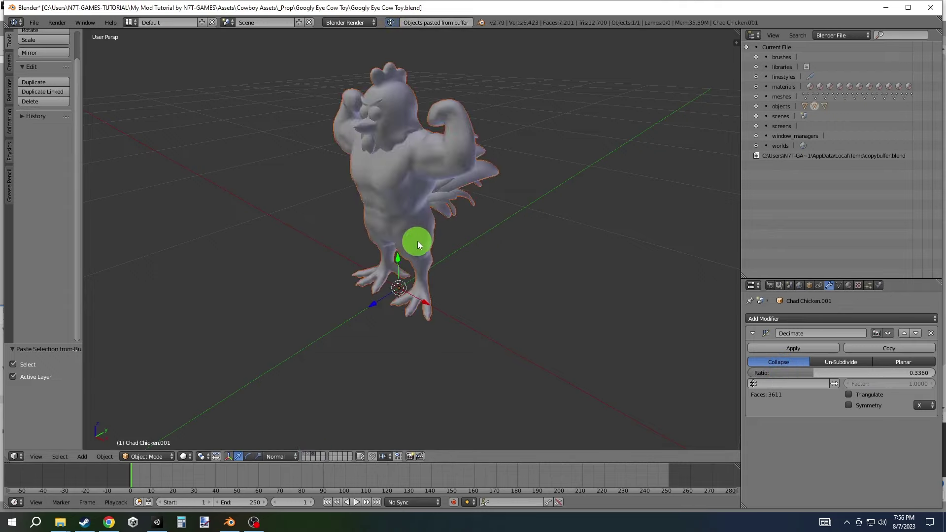
pyautogui.moveTo(866, 373); pyautogui.dragTo(700, 368)
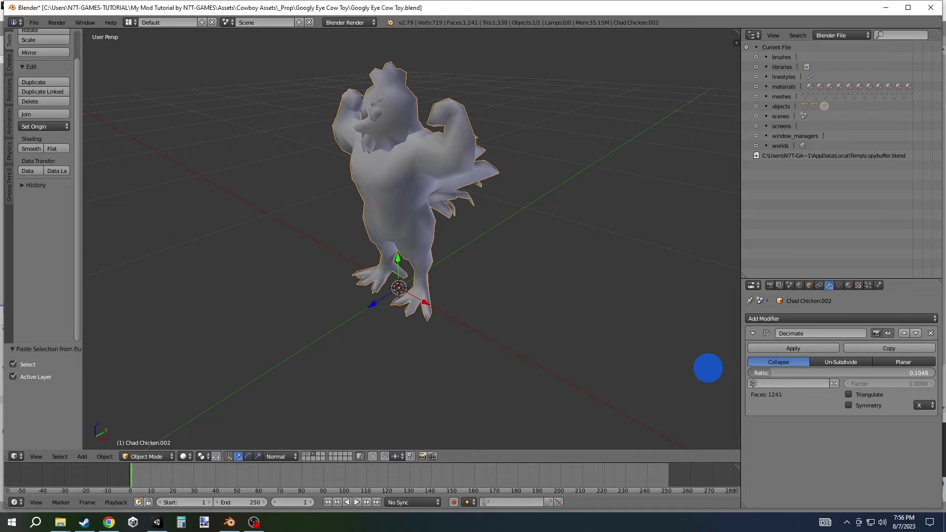
pyautogui.moveTo(700, 368); pyautogui.dragTo(709, 369)
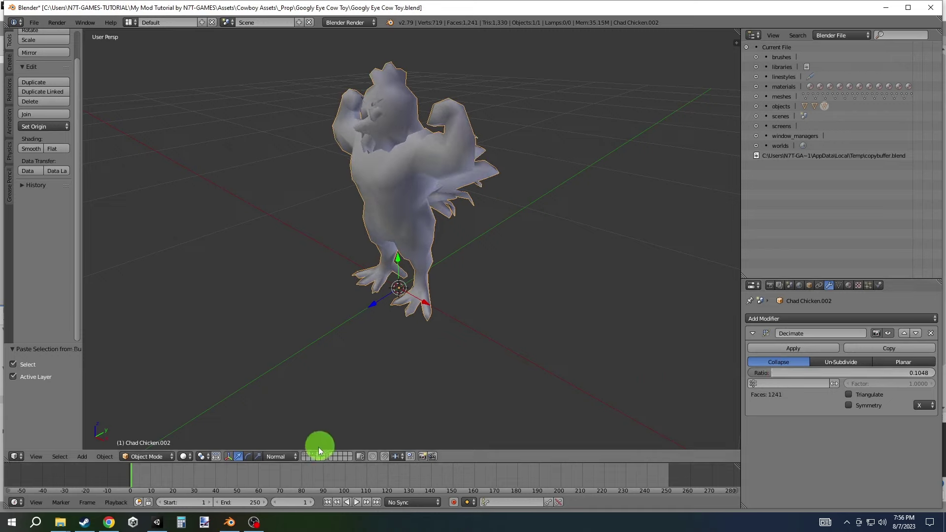
pyautogui.click(306, 458)
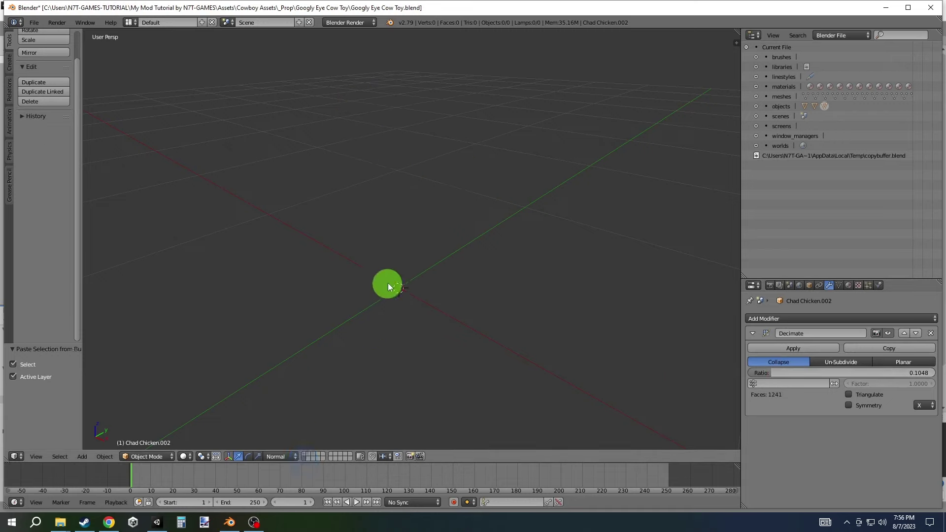
pyautogui.hotkey('ctrl', 'v')
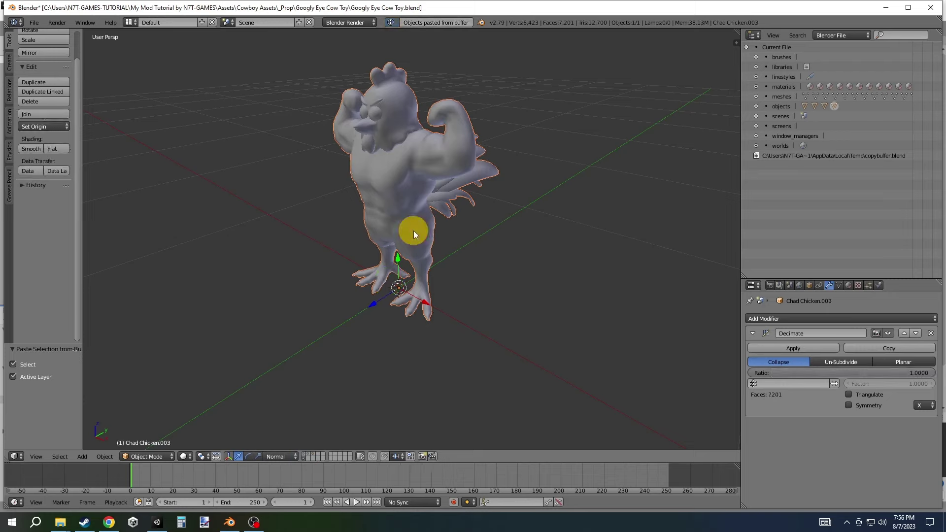
# Give Chad Chicken.003 a bright green diffuse material colour
pyautogui.click(849, 285)
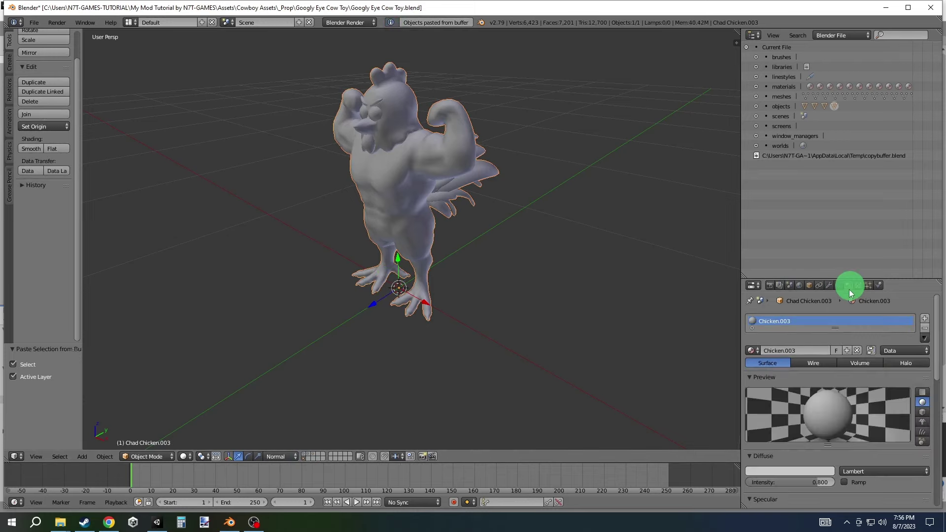
pyautogui.click(790, 471)
pyautogui.moveTo(788, 396); pyautogui.dragTo(754, 348)
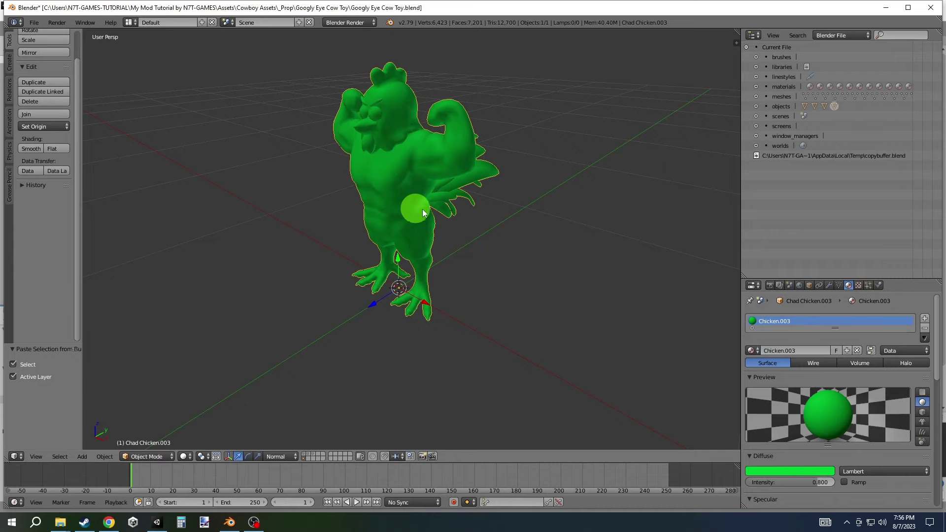
# Start retyping the copy's name as 'Chad Chicken Collider'
pyautogui.click(811, 287)
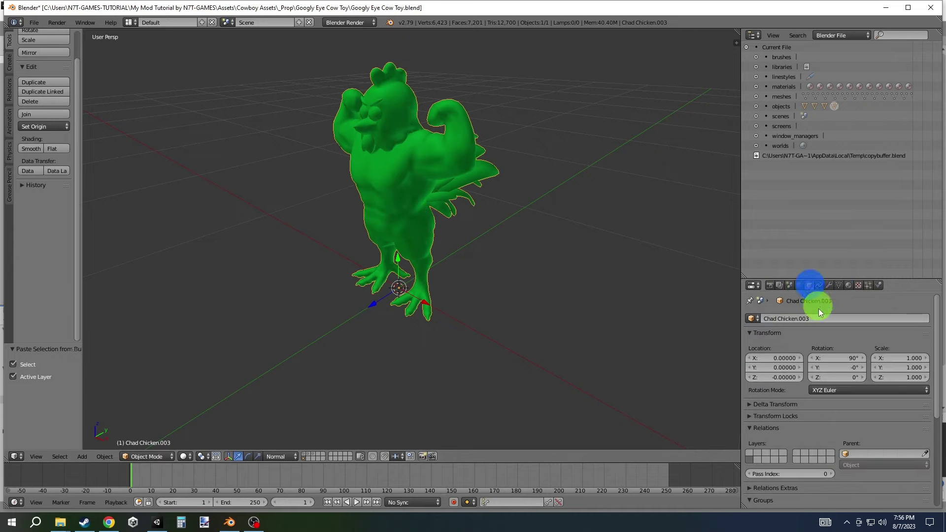
pyautogui.click(823, 317)
pyautogui.press('BackSpace')
pyautogui.press('BackSpace')
pyautogui.press('BackSpace')
pyautogui.write('Collider')
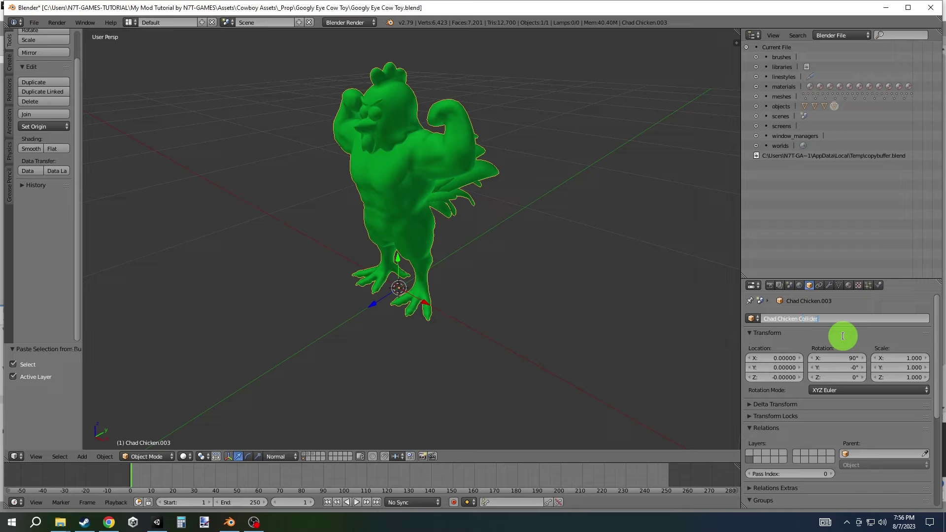
# Confirm the name Chad Chicken Collider and decimate it to ratio 0.1532 (1799 faces)
pyautogui.press('Return')
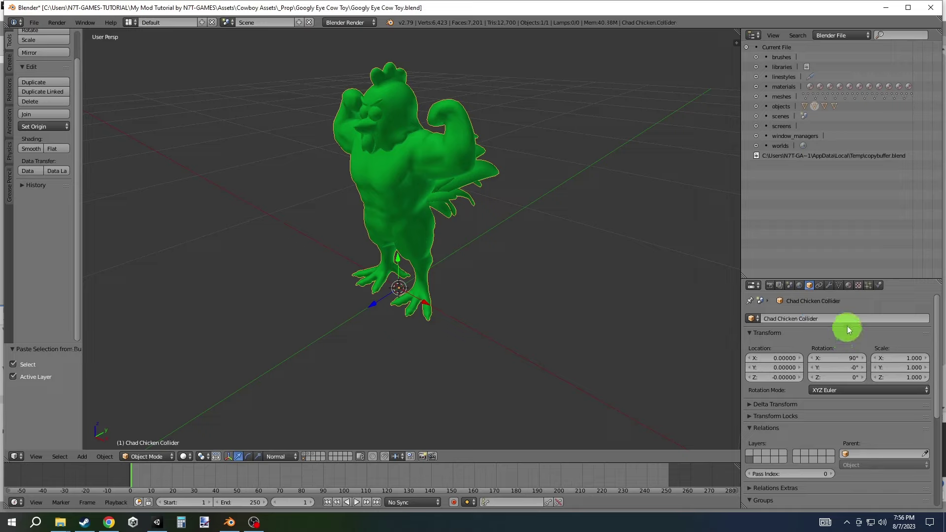
pyautogui.click(830, 290)
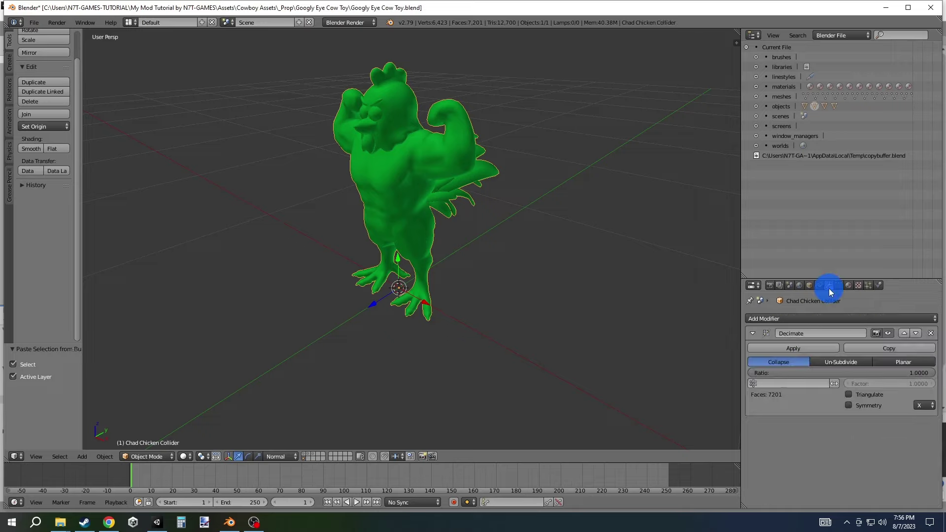
pyautogui.moveTo(844, 374)
pyautogui.mouseDown()
pyautogui.moveTo(672, 377)
pyautogui.moveTo(710, 377)
pyautogui.mouseUp()
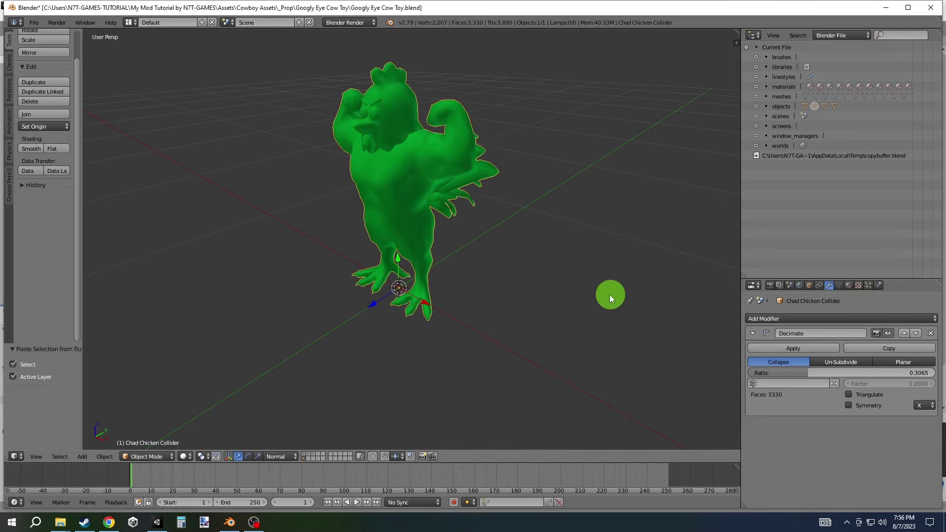
pyautogui.moveTo(609, 295); pyautogui.dragTo(653, 321, button='middle')
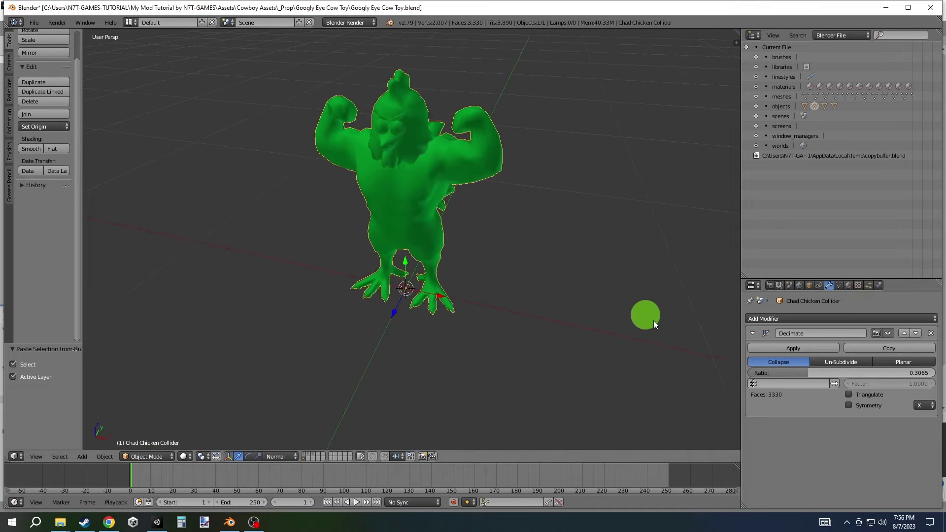
pyautogui.moveTo(770, 373); pyautogui.dragTo(738, 373)
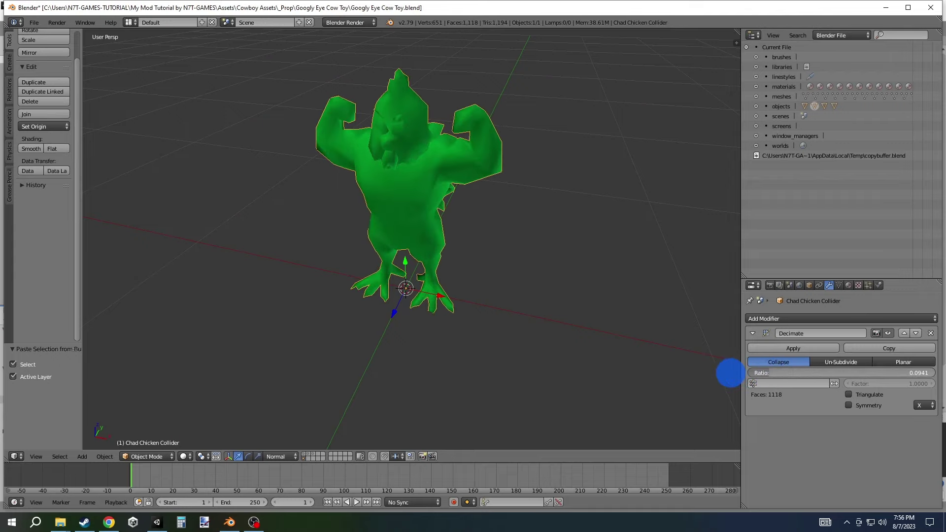
pyautogui.moveTo(738, 373); pyautogui.dragTo(770, 373)
pyautogui.moveTo(688, 335); pyautogui.dragTo(644, 309, button='middle')
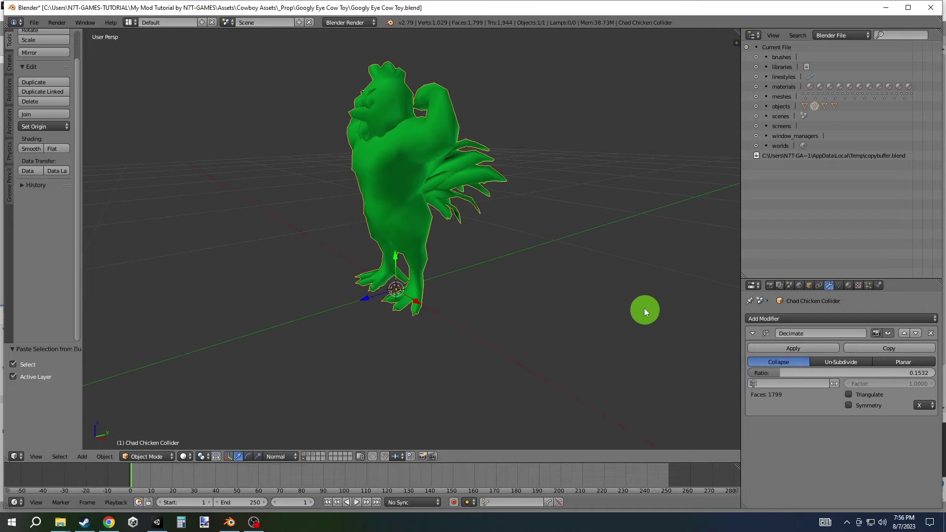
# Save Googly Eye Cow Toy.blend and close Blender to return to Unity
pyautogui.click(33, 22)
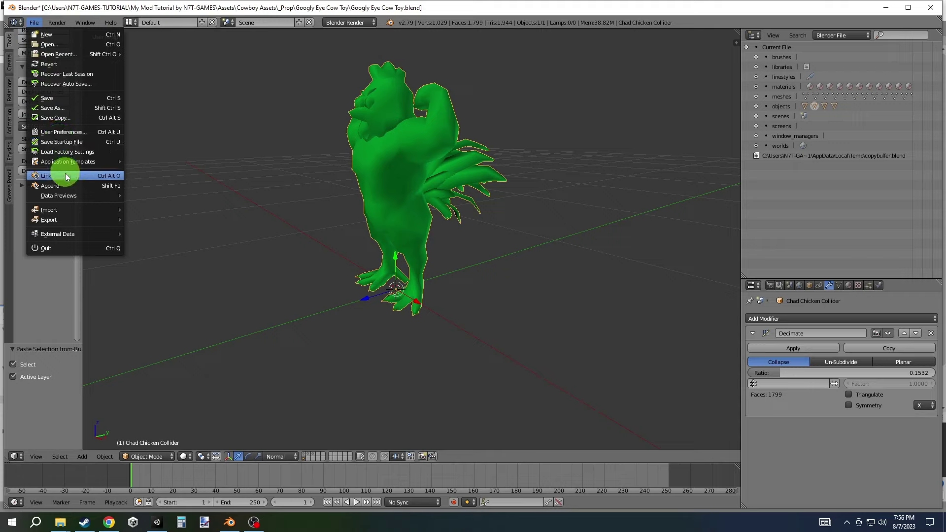
pyautogui.click(79, 97)
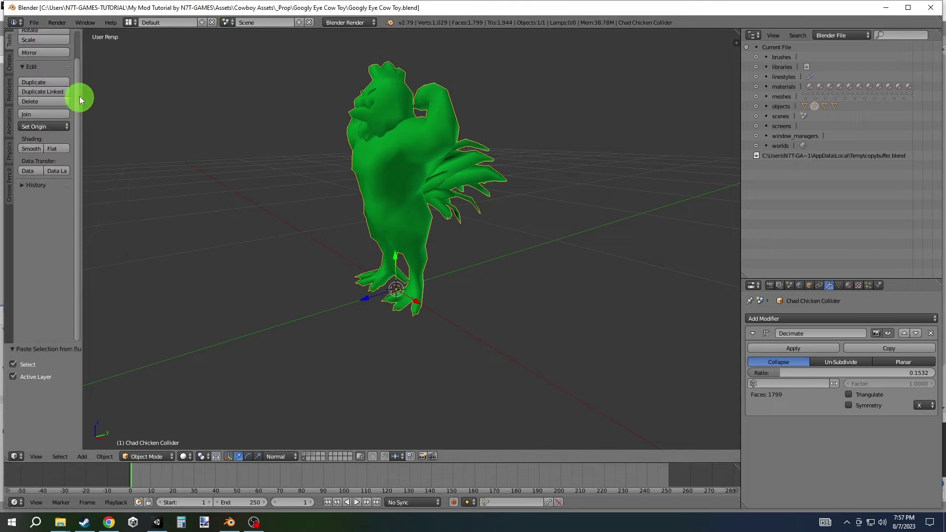
pyautogui.click(931, 8)
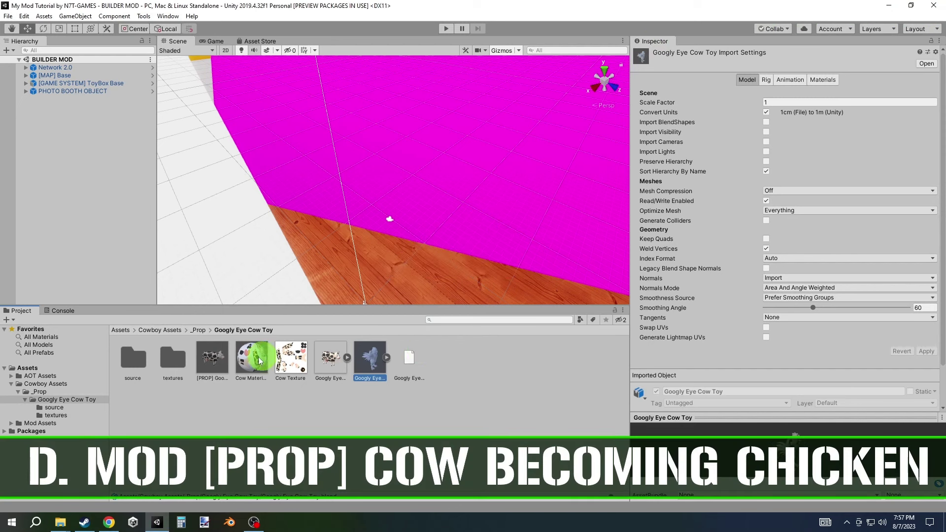
# Open the Googly Eye Cow Toy LOD prefab and give its root the Chad_Chicken mesh
pyautogui.click(222, 364)
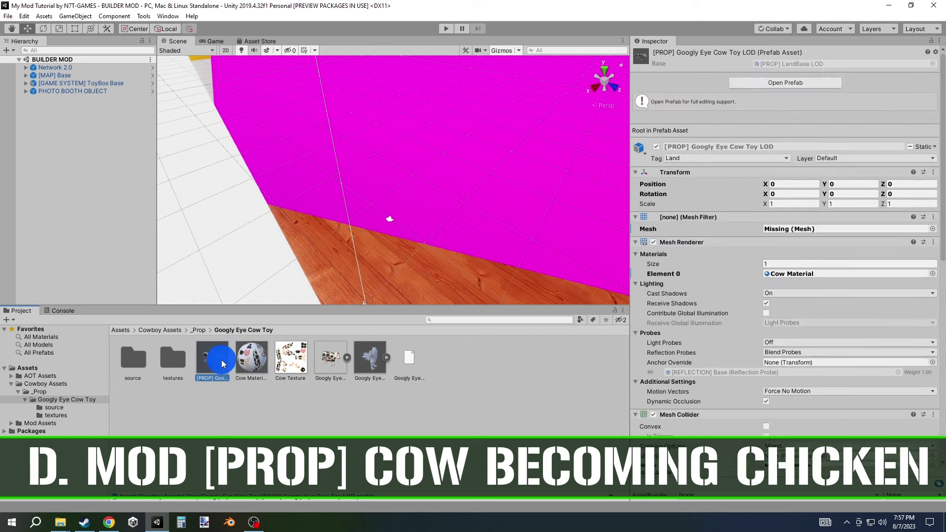
pyautogui.doubleClick(222, 364)
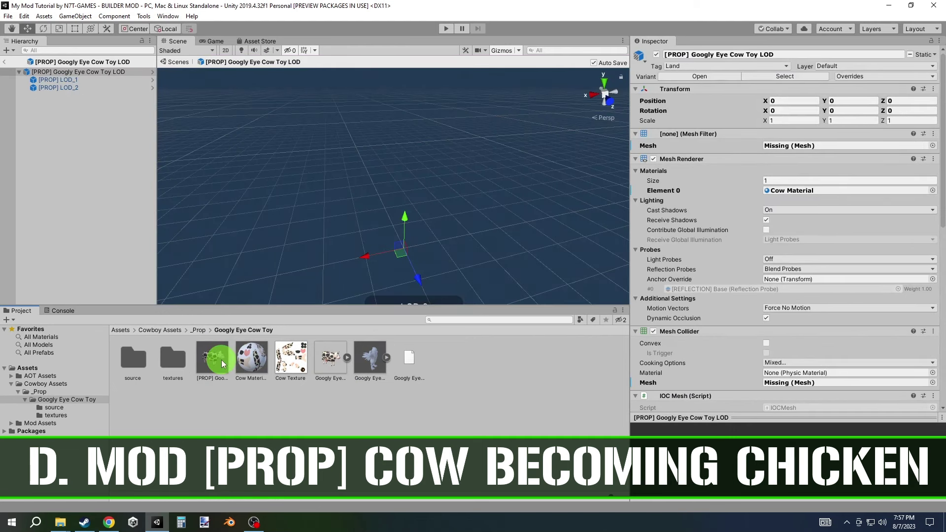
pyautogui.click(388, 359)
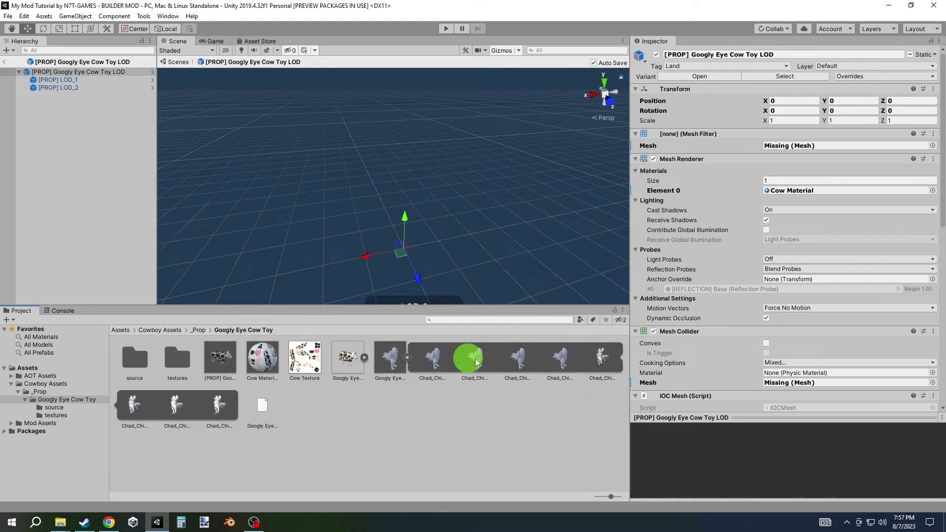
pyautogui.moveTo(585, 363)
pyautogui.mouseDown()
pyautogui.moveTo(696, 179)
pyautogui.moveTo(770, 143)
pyautogui.mouseUp()
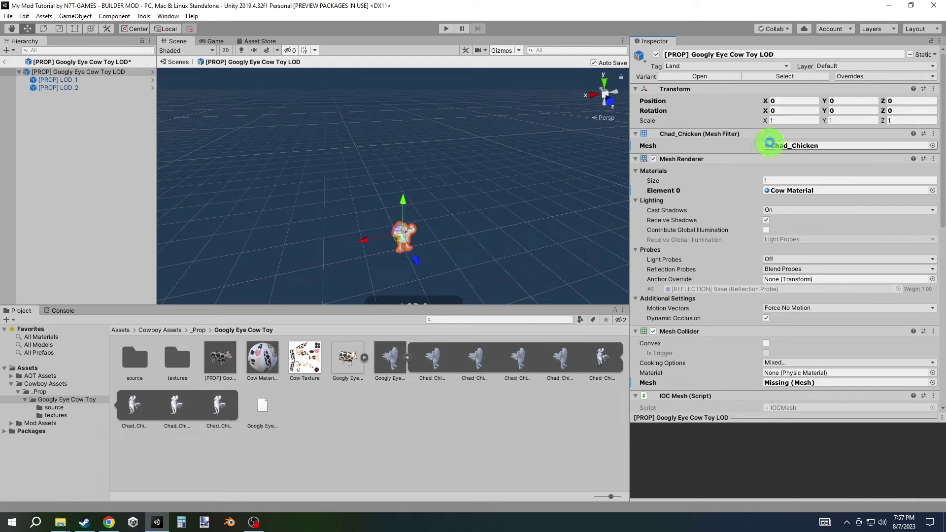
# Give LOD_1 the Chad_Chicken_001 mesh and LOD_2 the Chad_Chicken_002 mesh
pyautogui.click(109, 82)
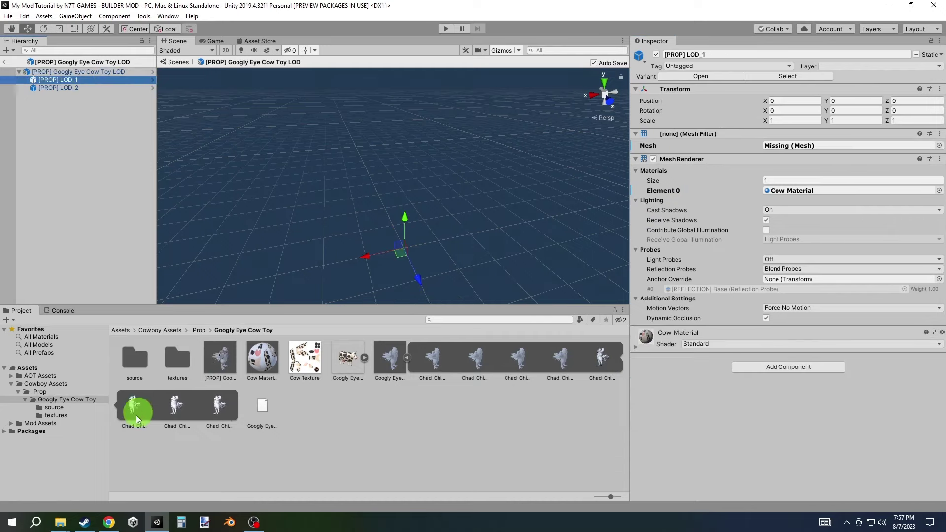
pyautogui.click(144, 413)
pyautogui.moveTo(144, 413); pyautogui.dragTo(785, 146)
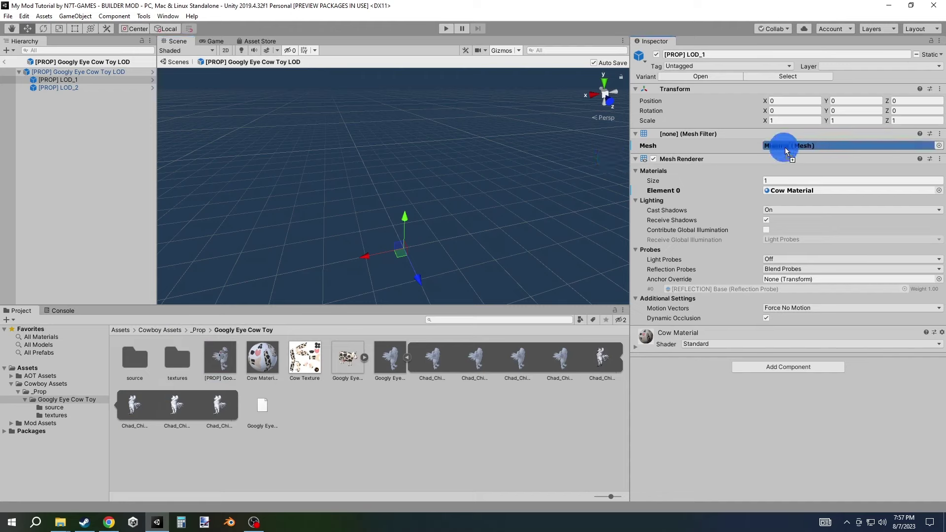
pyautogui.click(121, 87)
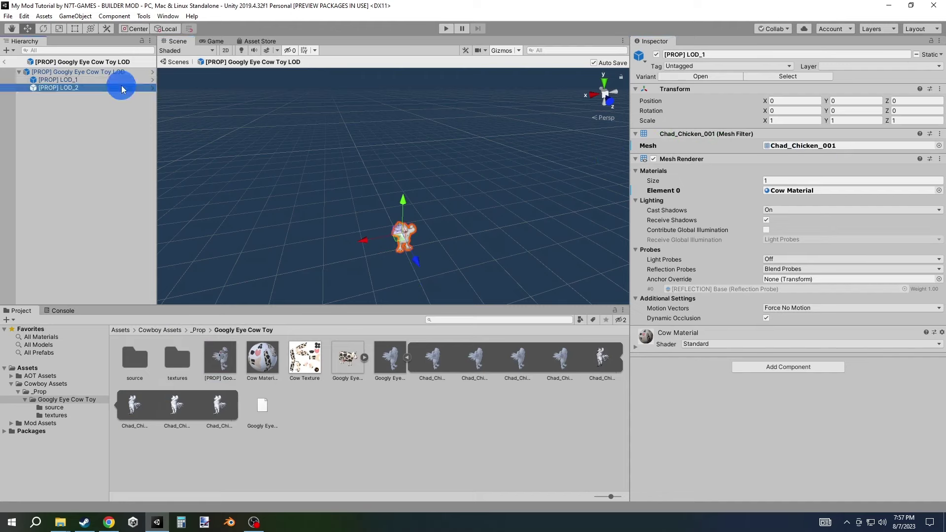
pyautogui.moveTo(176, 417)
pyautogui.mouseDown()
pyautogui.moveTo(205, 385)
pyautogui.moveTo(776, 147)
pyautogui.mouseUp()
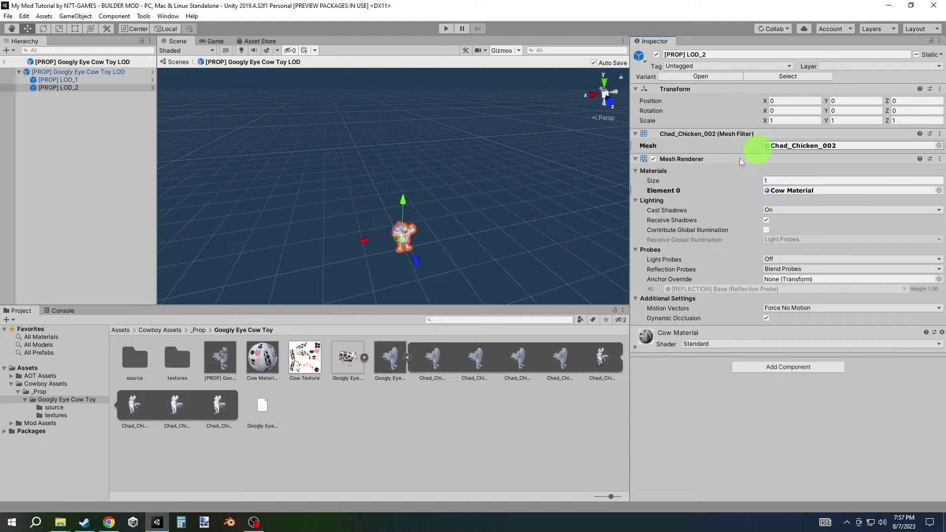
pyautogui.doubleClick(177, 364)
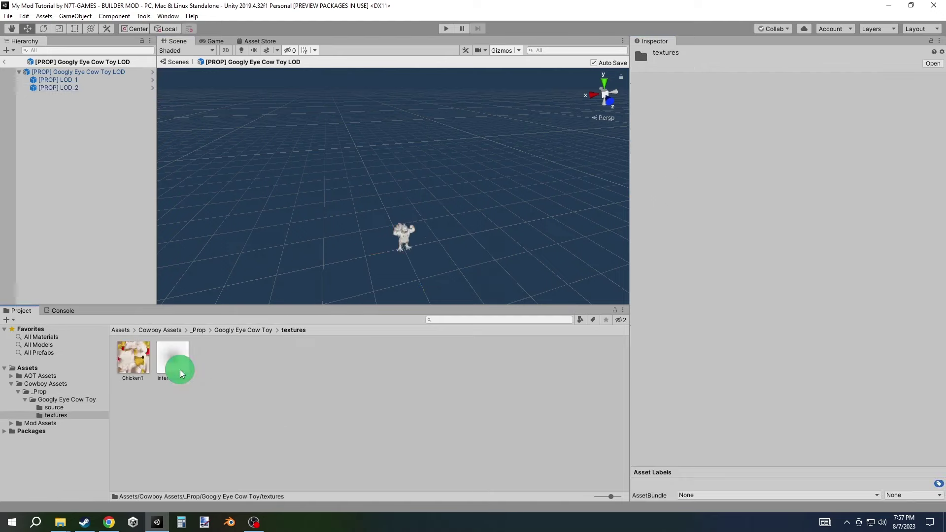
# Move Chicken1 into the Googly Eye Cow Toy folder and make it the Cow Material's Albedo
pyautogui.moveTo(133, 363); pyautogui.dragTo(81, 403)
pyautogui.click(81, 403)
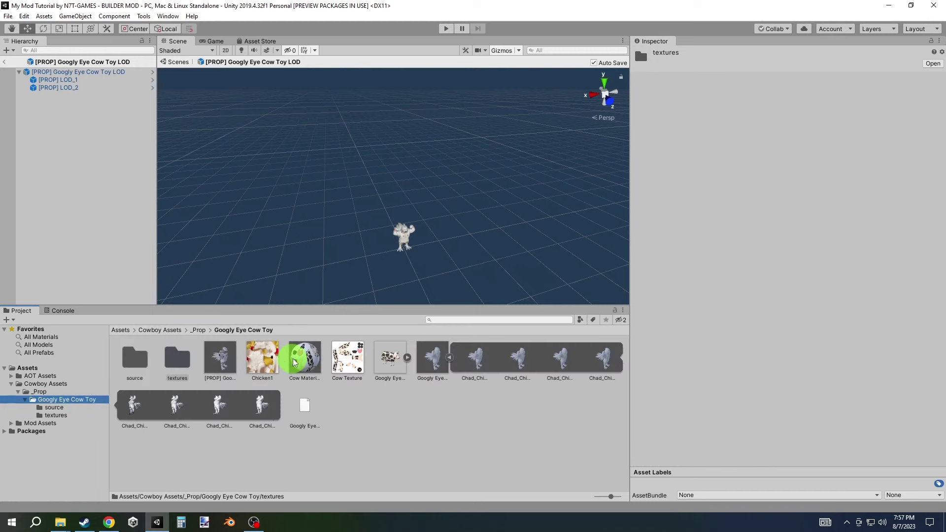
pyautogui.doubleClick(108, 72)
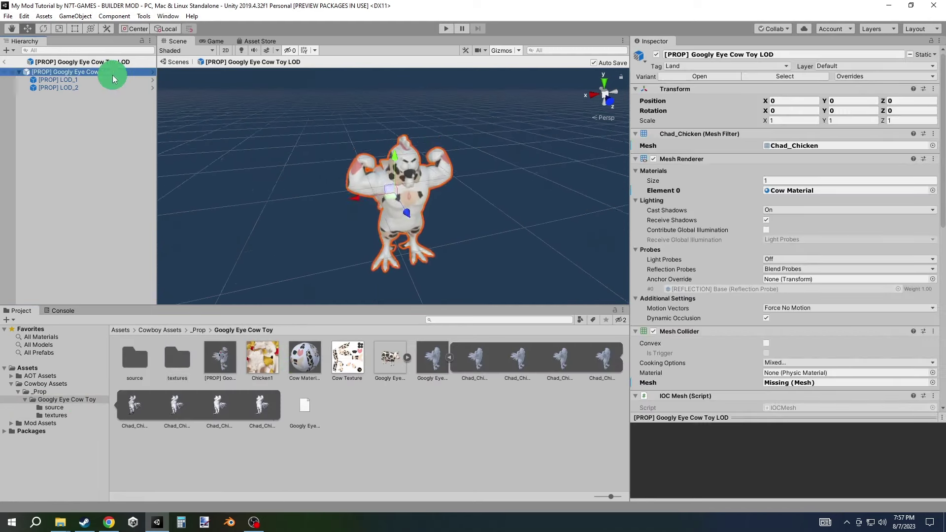
pyautogui.click(298, 364)
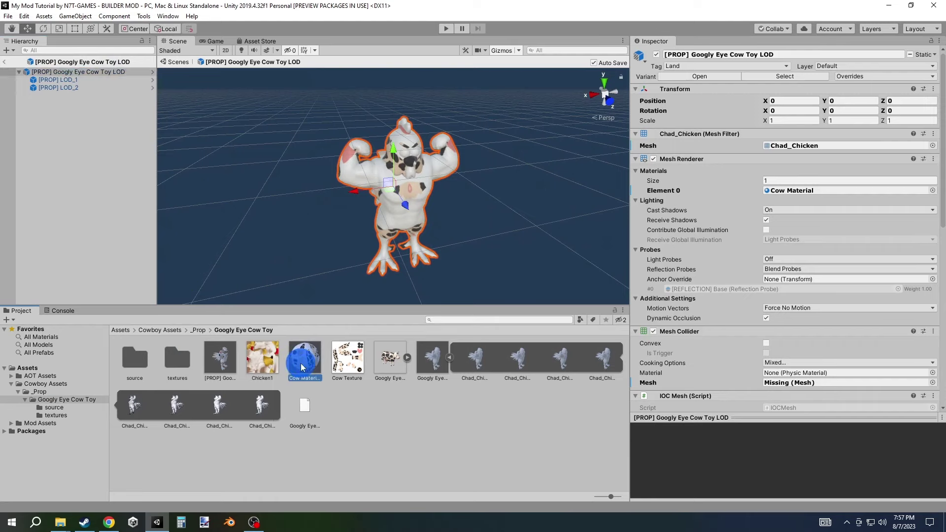
pyautogui.moveTo(261, 371)
pyautogui.mouseDown()
pyautogui.moveTo(428, 158)
pyautogui.moveTo(643, 99)
pyautogui.mouseUp()
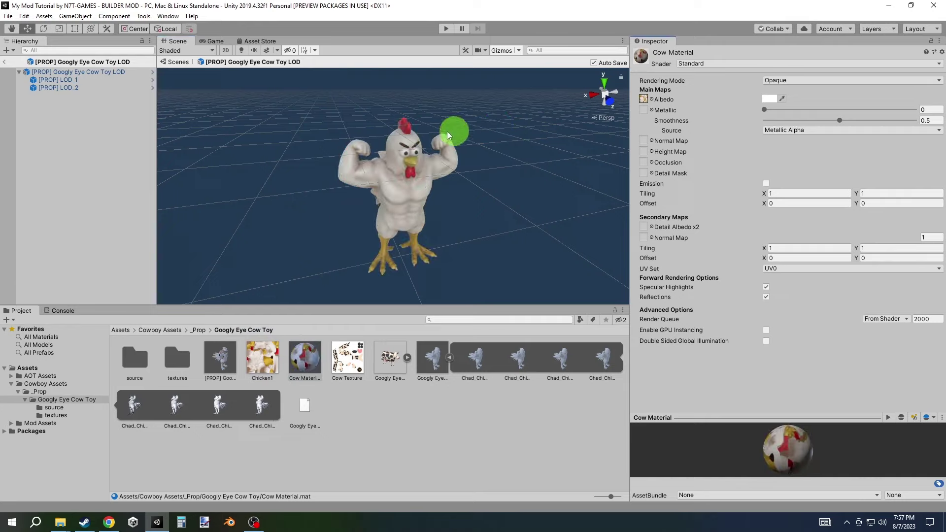
pyautogui.click(123, 73)
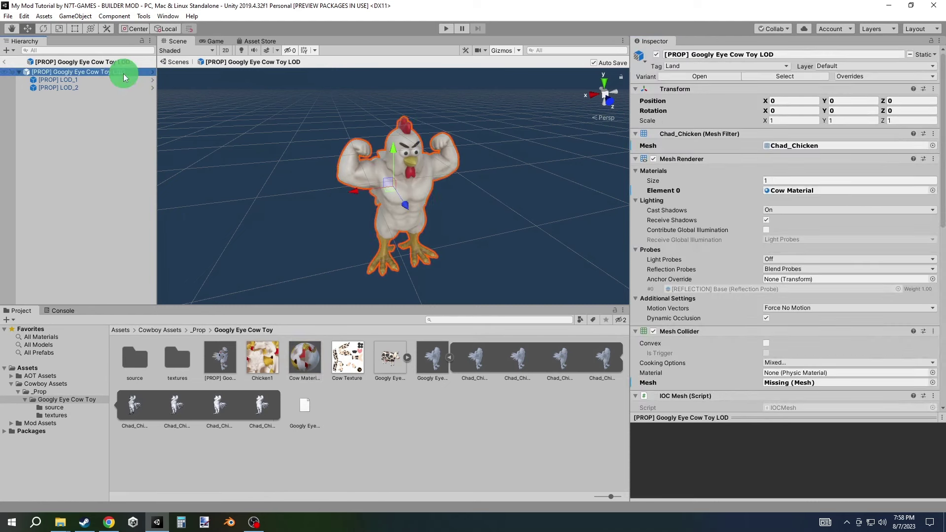
# Rename the prefab root to '[PROP] Chad Chicken Toy LOD' and rename its file to match
pyautogui.click(692, 55)
pyautogui.moveTo(692, 55); pyautogui.dragTo(753, 59)
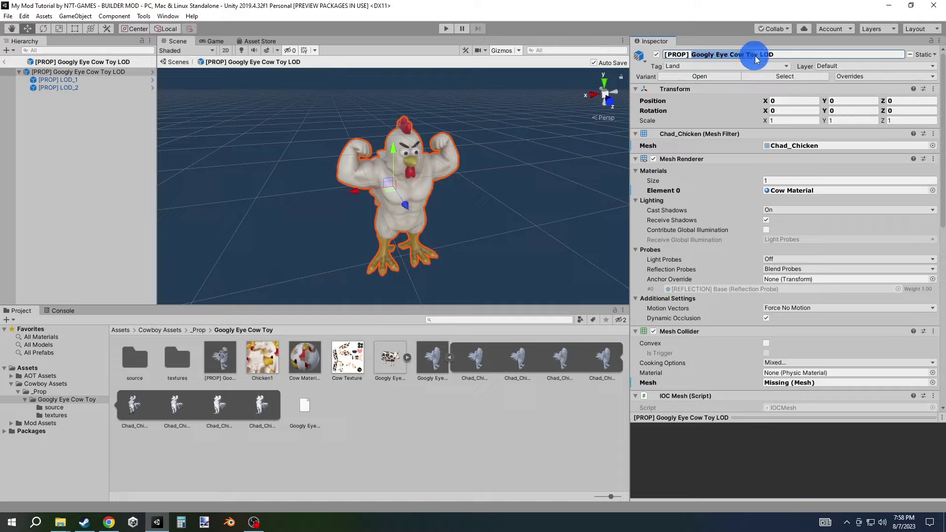
pyautogui.moveTo(752, 62); pyautogui.dragTo(747, 61)
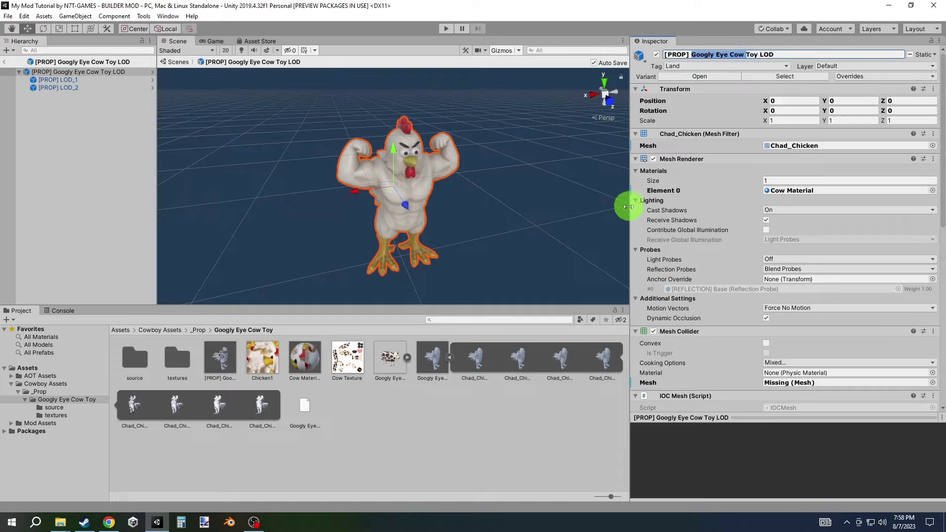
pyautogui.write('Chad')
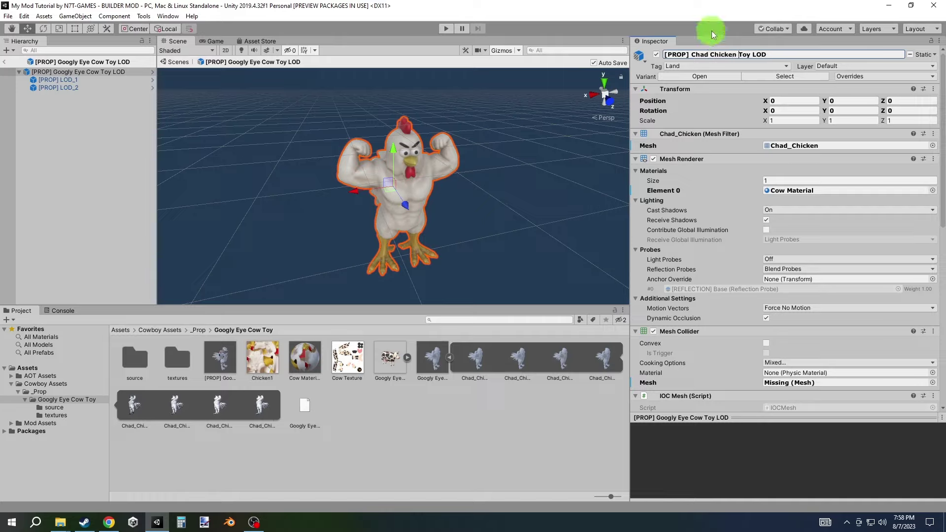
pyautogui.press('Return')
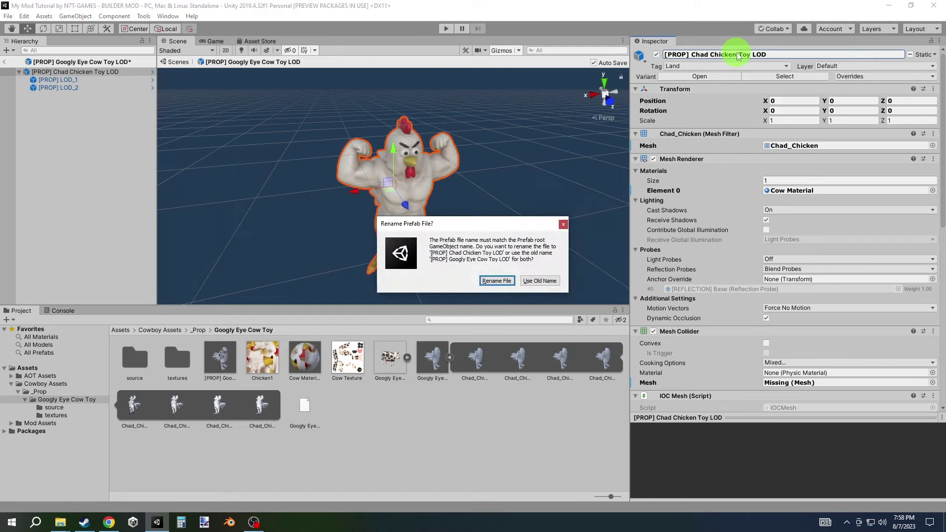
pyautogui.click(500, 280)
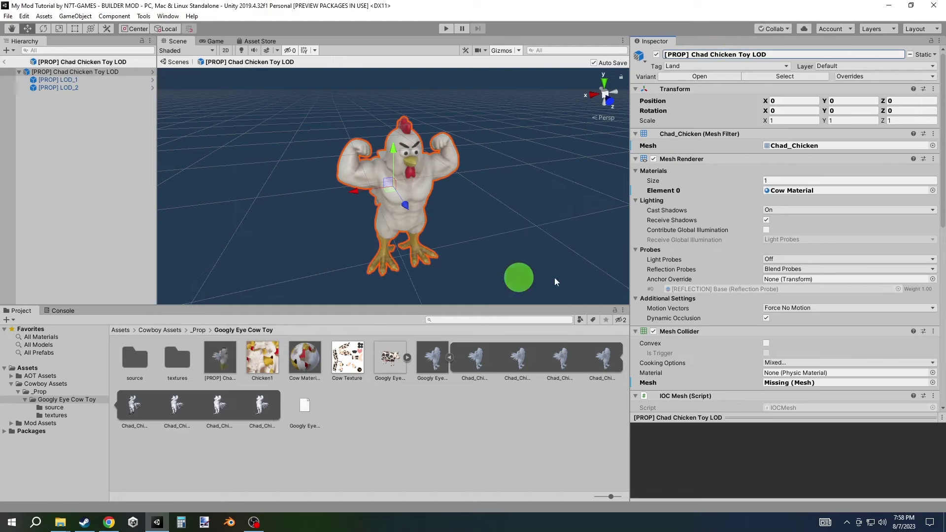
# Assign the Chad_Chicken_Collider mesh to the Mesh Collider and recalculate the LOD Group bounds
pyautogui.scroll(-5, 698, 270)
pyautogui.scroll(-2, 699, 273)
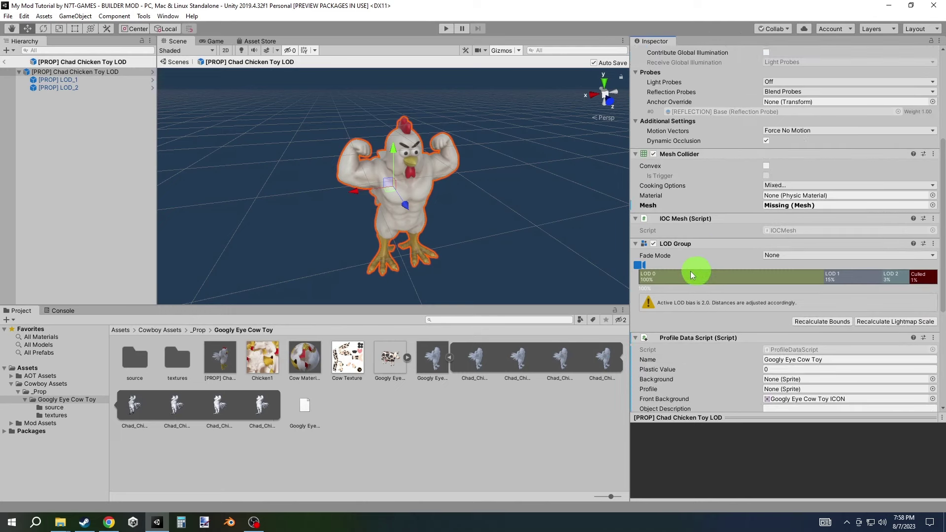
pyautogui.moveTo(261, 406)
pyautogui.mouseDown()
pyautogui.moveTo(386, 328)
pyautogui.moveTo(781, 207)
pyautogui.mouseUp()
pyautogui.scroll(-3, 780, 207)
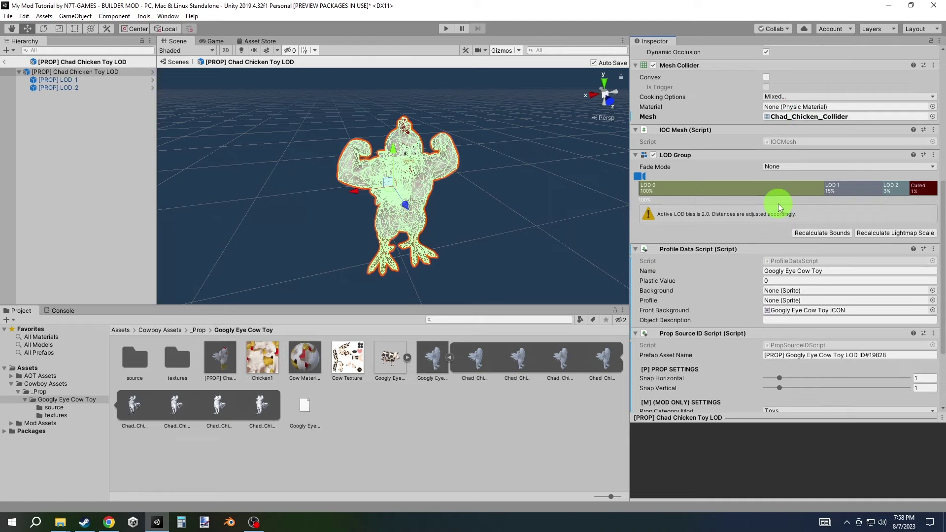
pyautogui.click(795, 234)
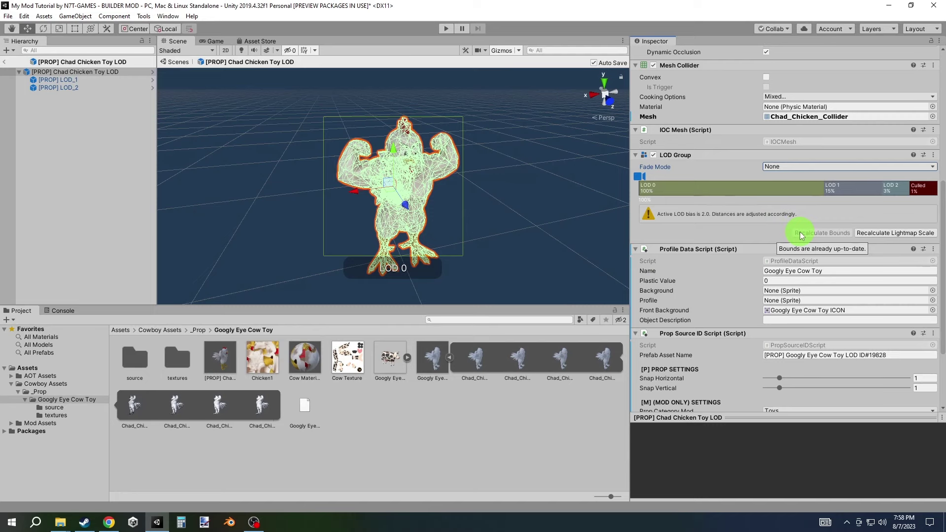
# Clear the Prefab Asset Name value in the Prop Source ID Script
pyautogui.scroll(-3, 801, 235)
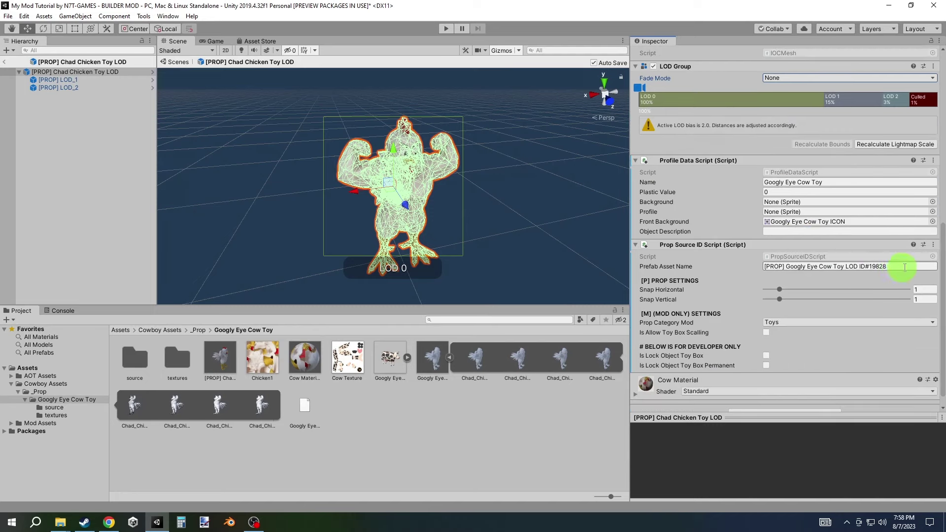
pyautogui.click(896, 267)
pyautogui.moveTo(895, 267); pyautogui.dragTo(742, 262)
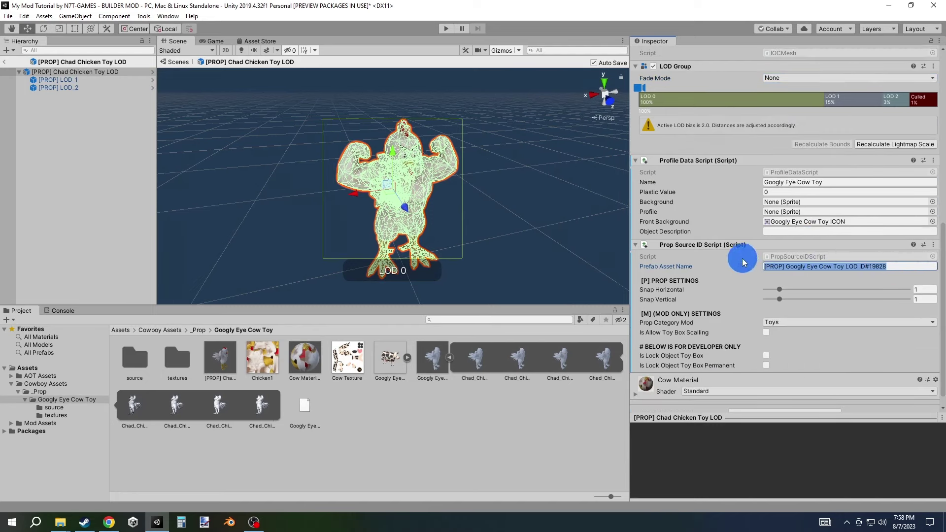
pyautogui.press('BackSpace')
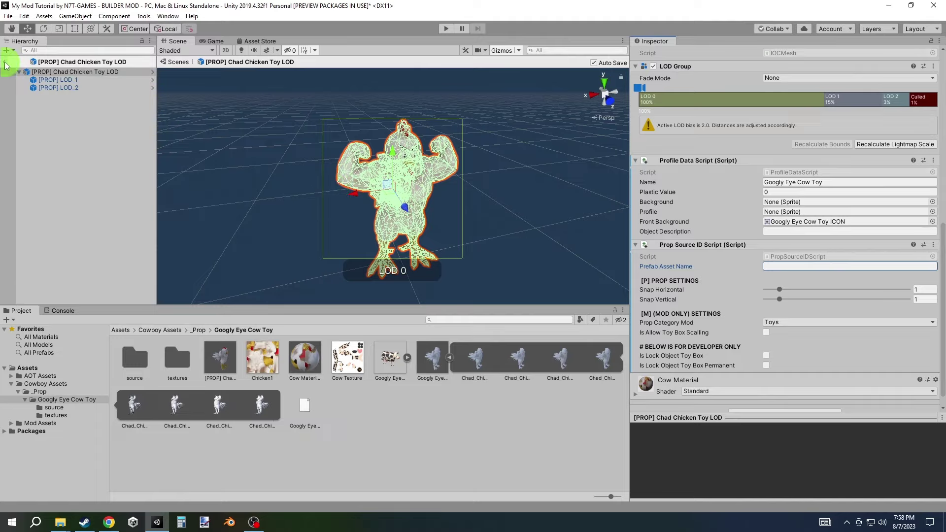
# Open the ToyBox Base prefab and expand All Spawnable Prefab down to the Place My Mod Here class
pyautogui.click(6, 63)
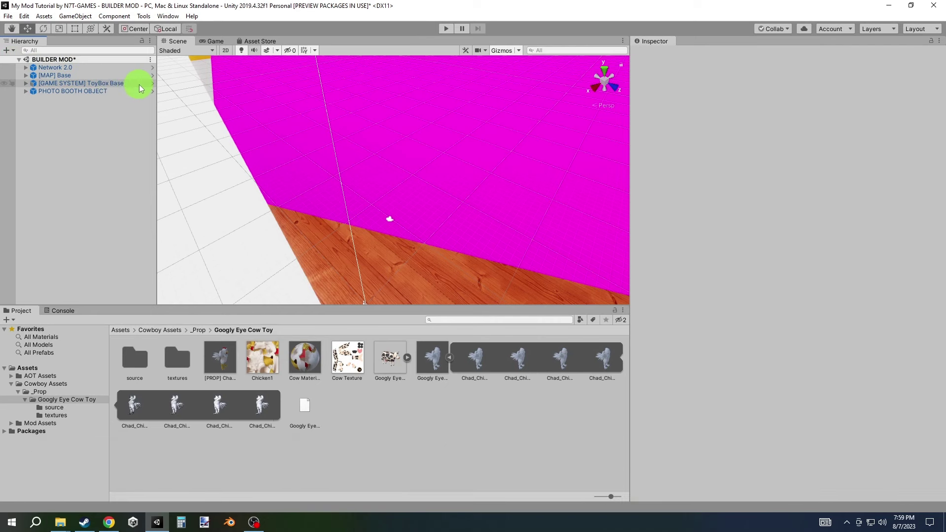
pyautogui.click(151, 87)
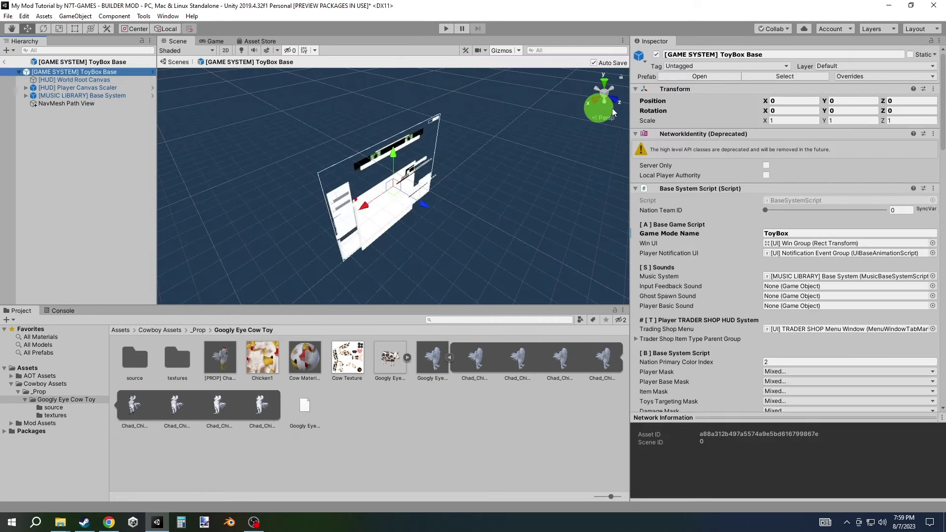
pyautogui.moveTo(942, 89); pyautogui.dragTo(942, 345)
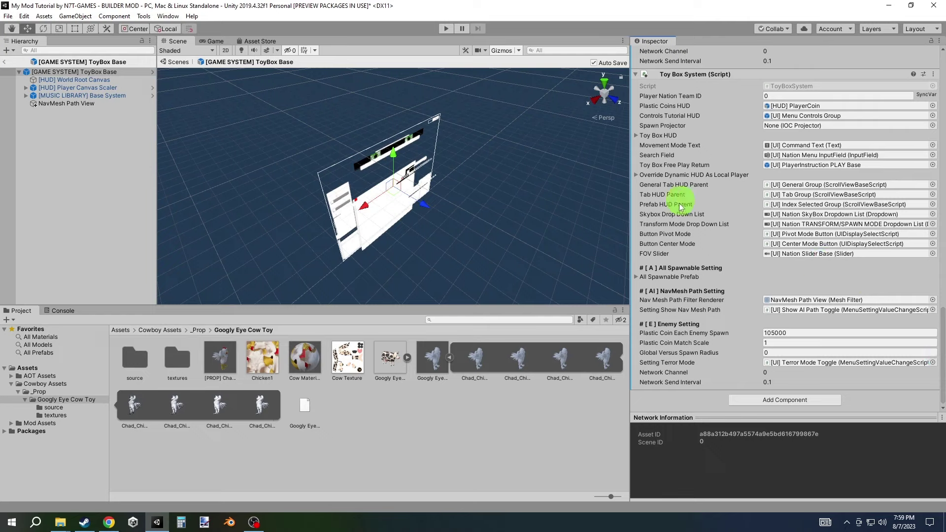
pyautogui.click(661, 280)
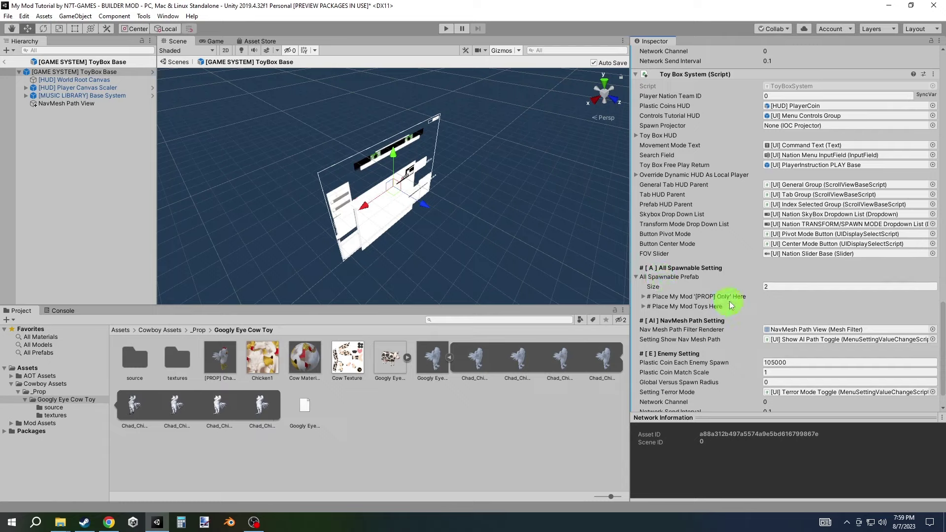
pyautogui.click(710, 299)
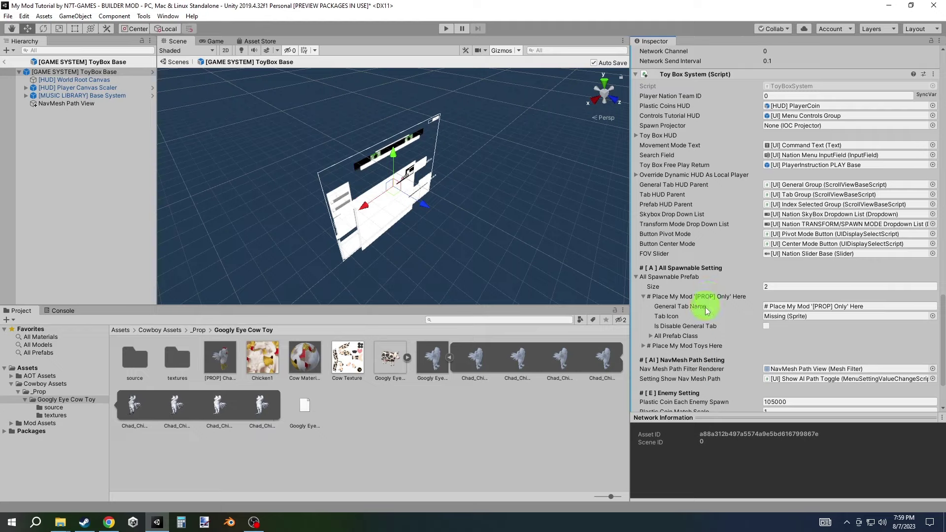
pyautogui.click(695, 339)
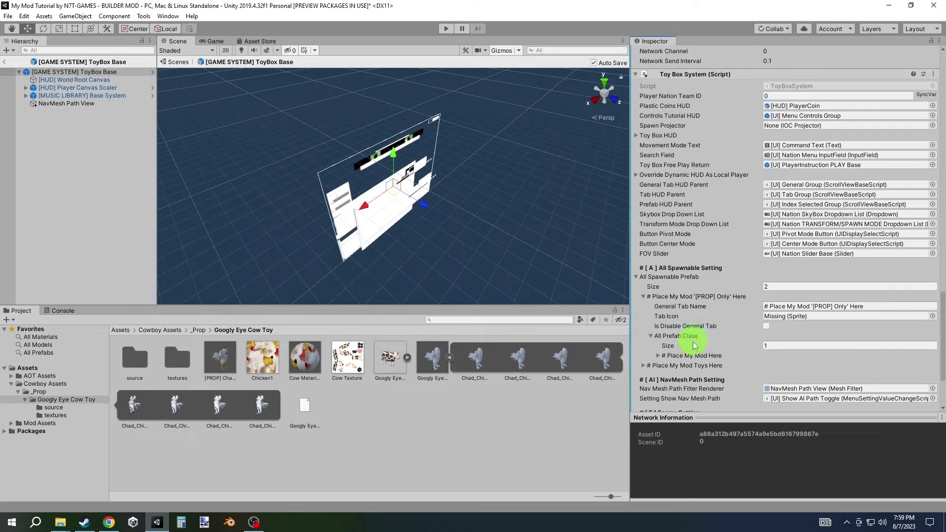
pyautogui.click(697, 359)
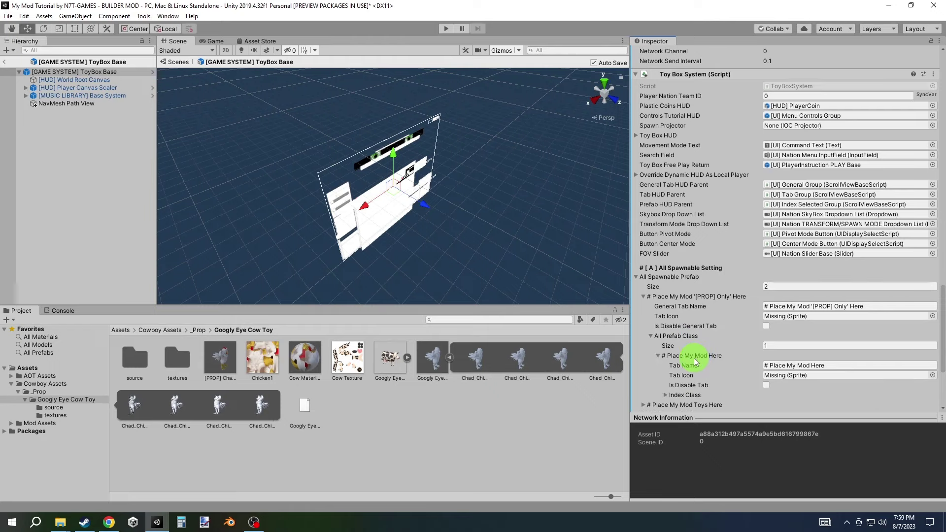
# Add [PROP] Chad Chicken Toy LOD as Element 0 of the Prefab Spawn List
pyautogui.scroll(-3, 695, 362)
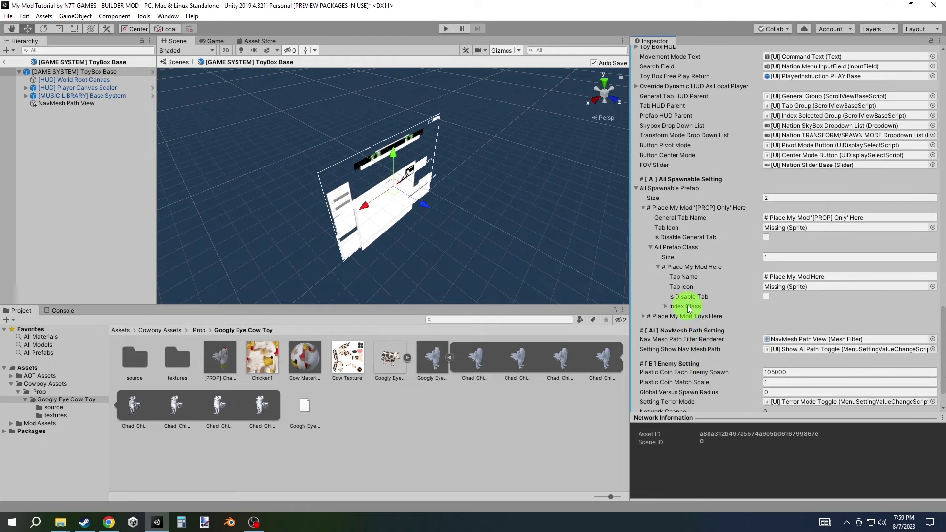
pyautogui.click(689, 309)
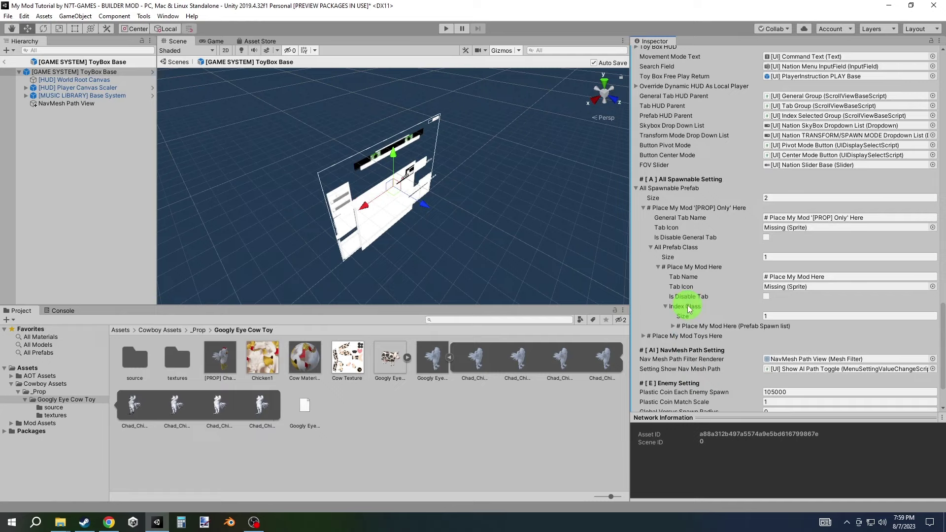
pyautogui.click(734, 330)
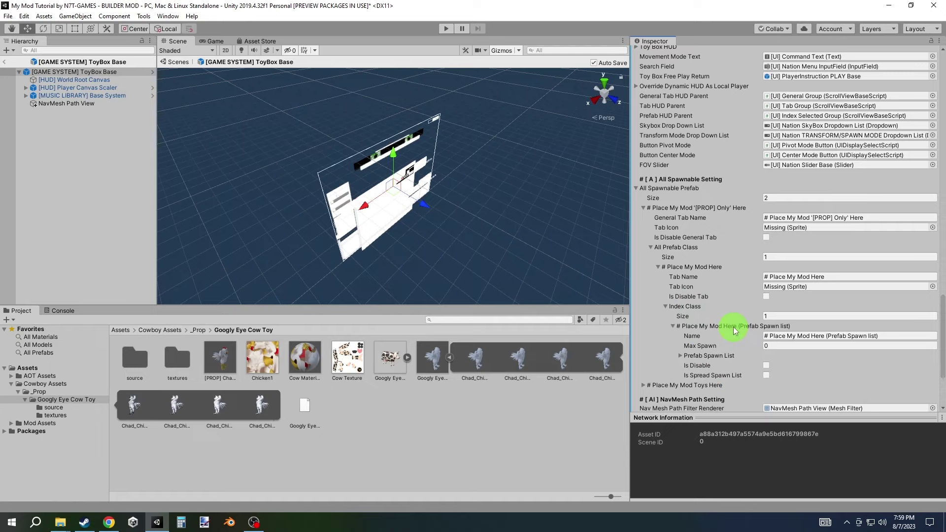
pyautogui.click(730, 356)
pyautogui.scroll(-3, 730, 357)
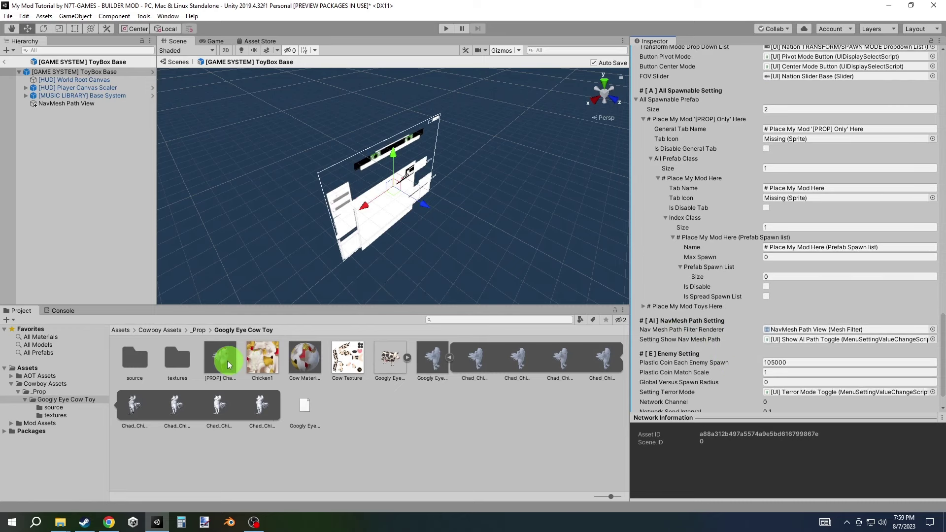
pyautogui.moveTo(227, 361)
pyautogui.mouseDown()
pyautogui.moveTo(446, 289)
pyautogui.moveTo(711, 271)
pyautogui.mouseUp()
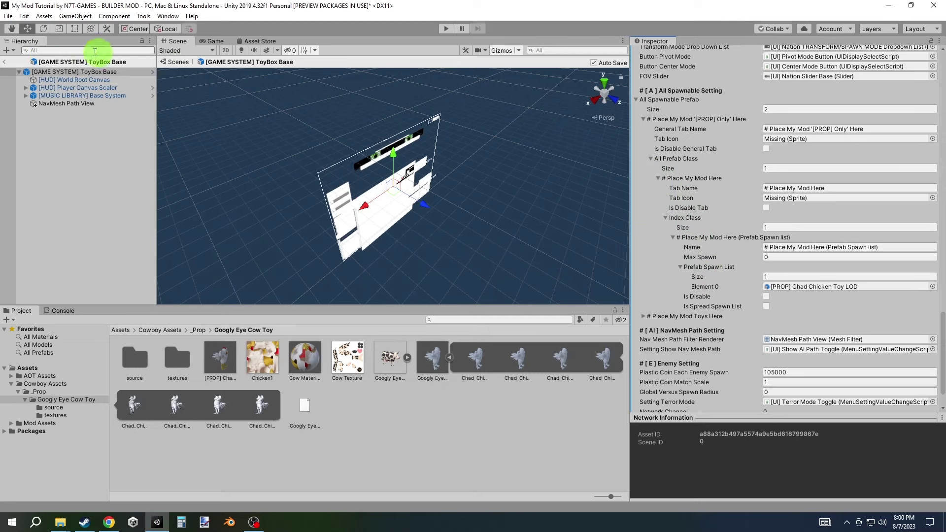
# Leave the ToyBox Base prefab and delete Googly Eye Cow Toy ICON.png from the cow toy folder
pyautogui.click(9, 68)
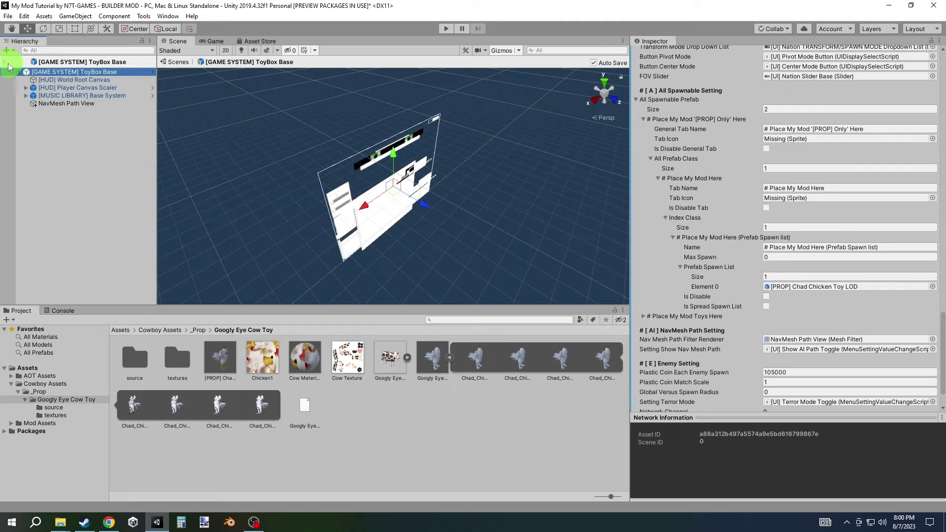
pyautogui.click(8, 64)
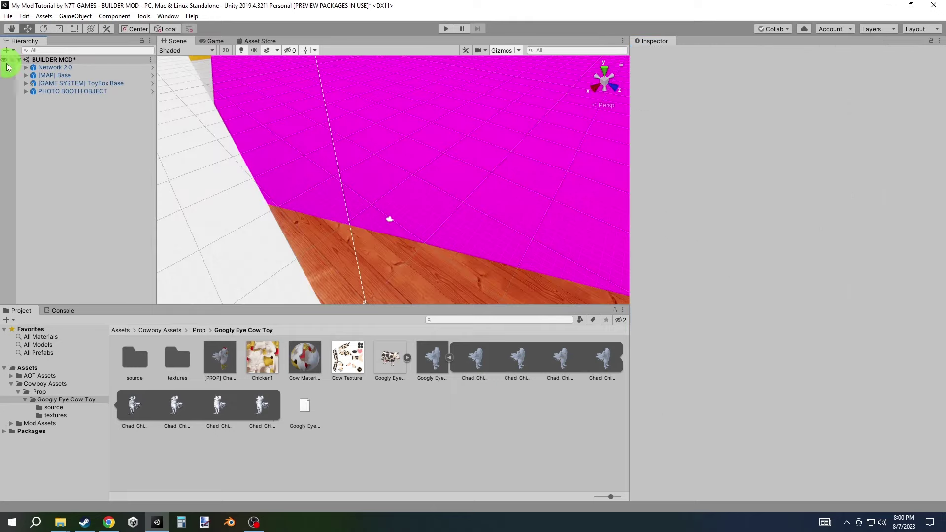
pyautogui.click(384, 363)
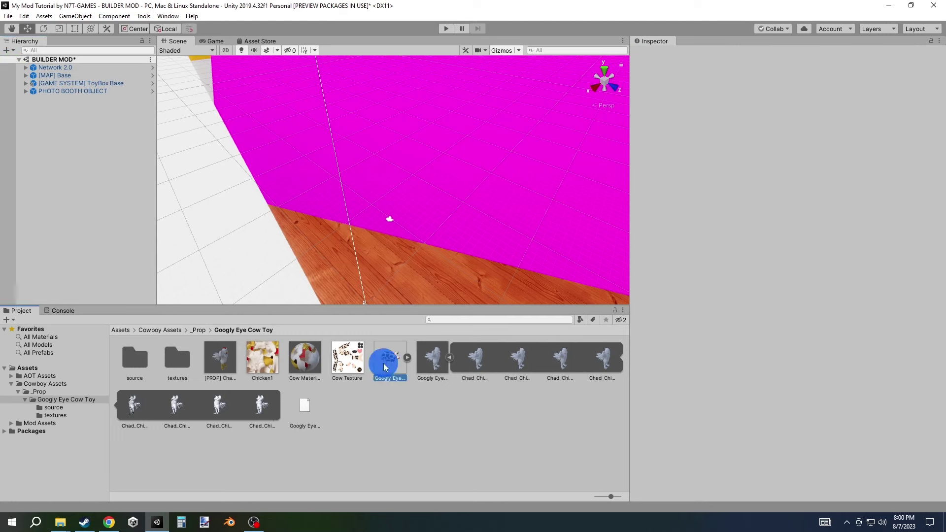
pyautogui.rightClick(383, 362)
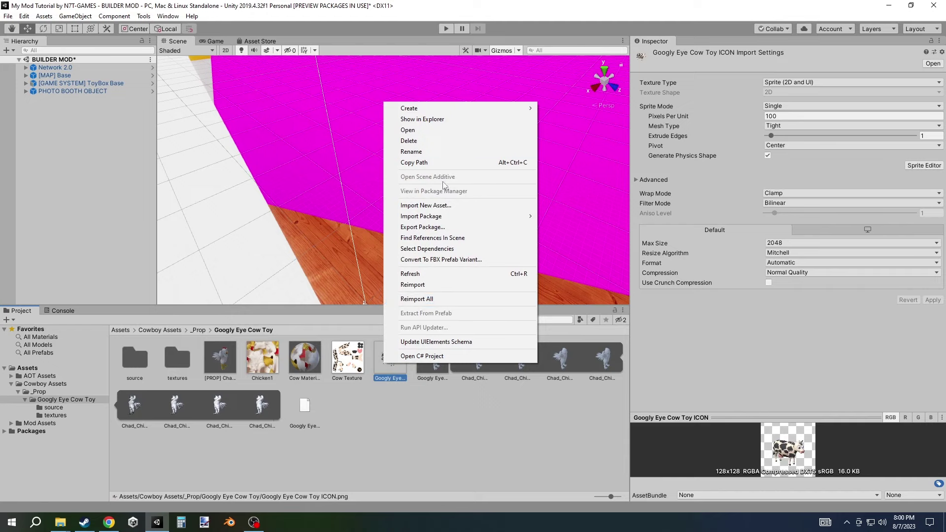
pyautogui.click(445, 144)
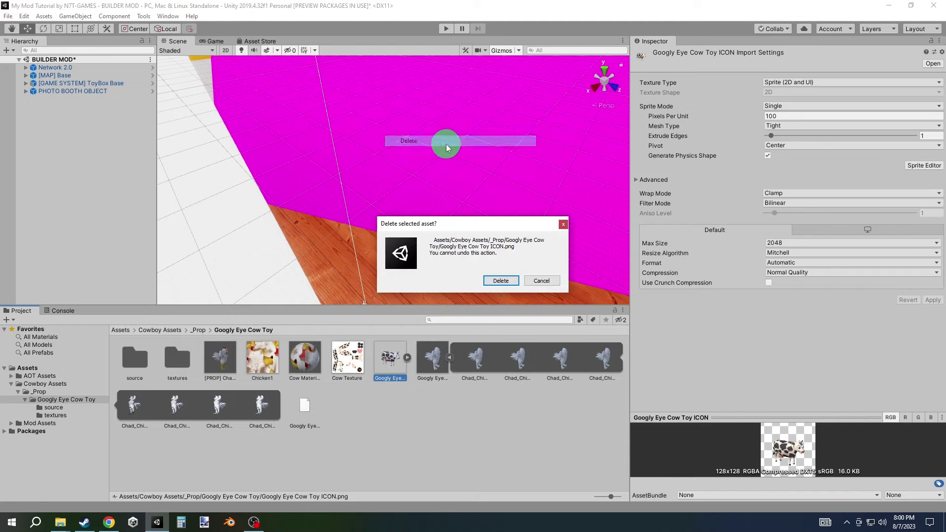
pyautogui.click(500, 281)
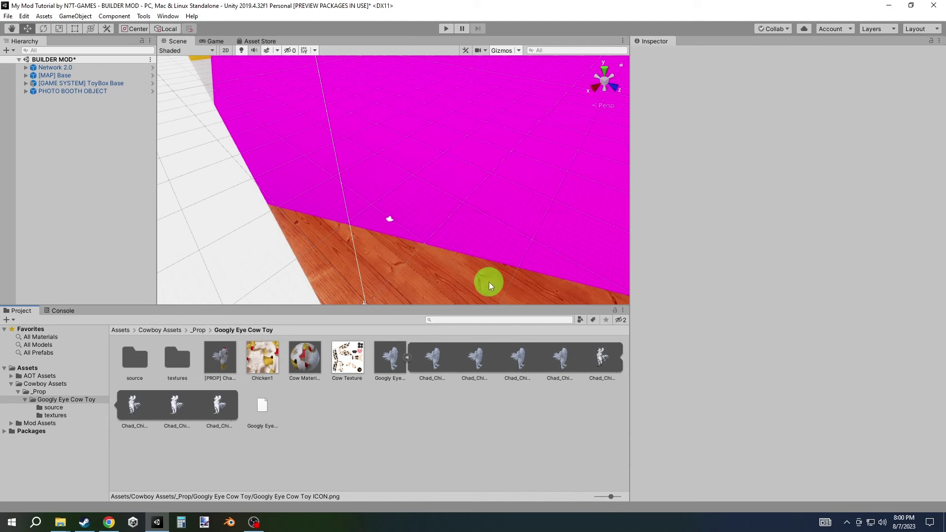
# Open the GENERATE PROP ICON scene without saving the builder scene, then play and stop it
pyautogui.click(121, 330)
pyautogui.click(450, 320)
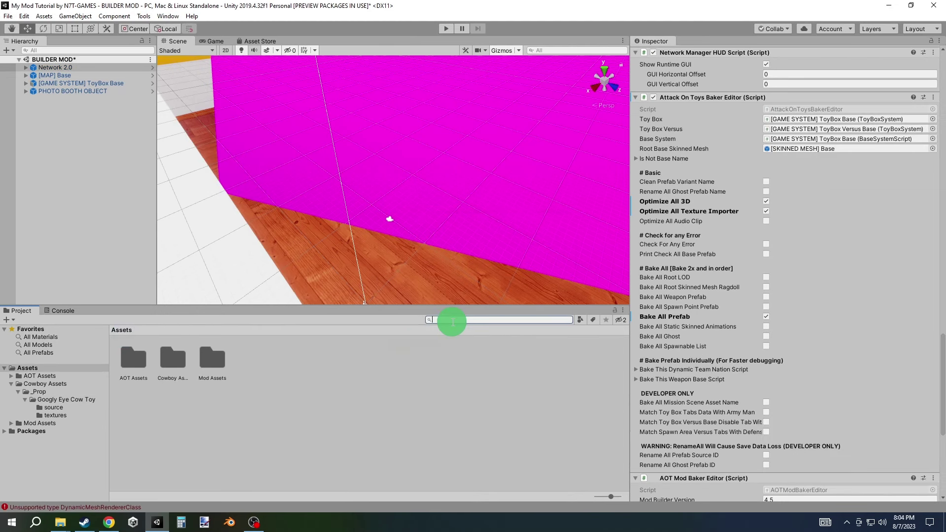
pyautogui.write('gene')
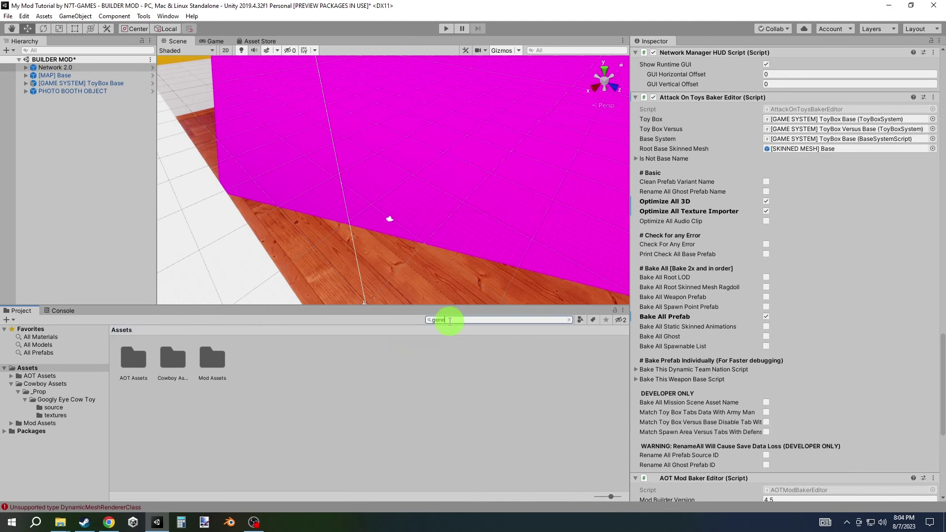
pyautogui.write('ral')
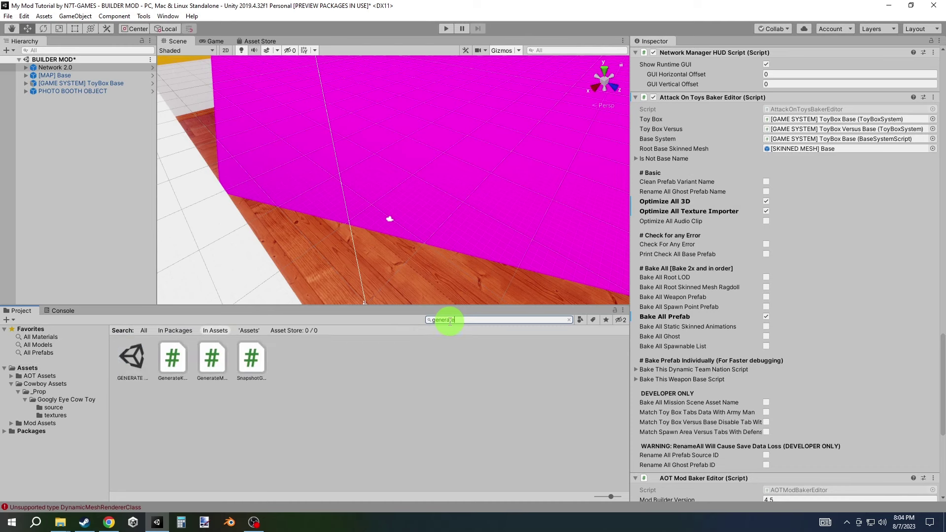
pyautogui.click(140, 353)
pyautogui.doubleClick(141, 353)
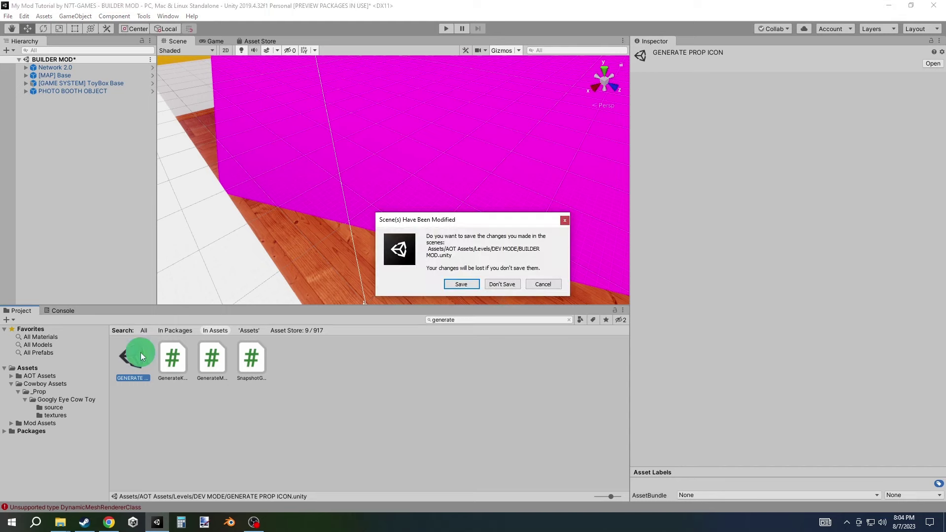
pyautogui.click(499, 284)
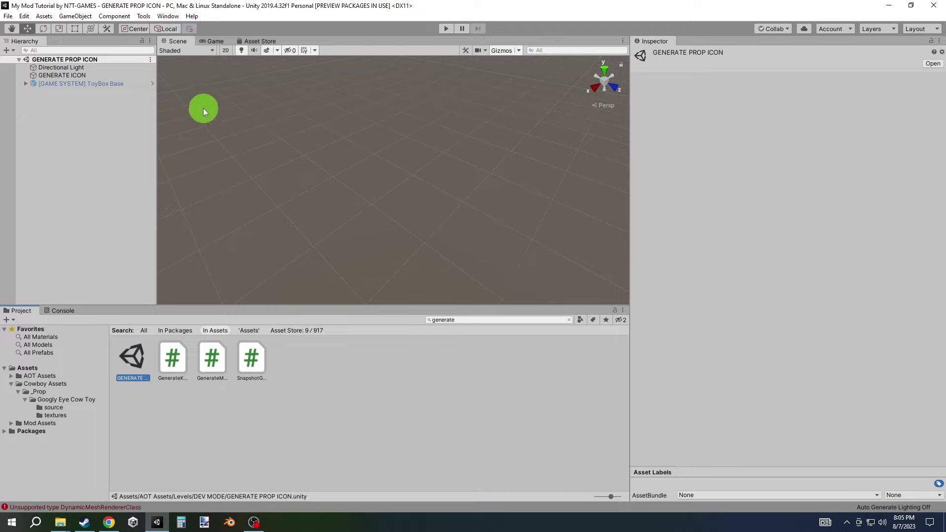
pyautogui.click(447, 30)
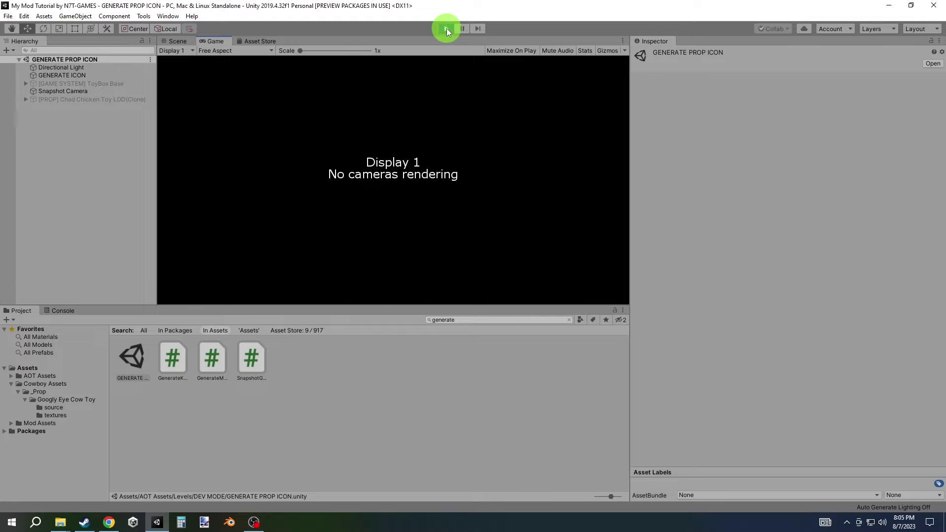
pyautogui.click(447, 30)
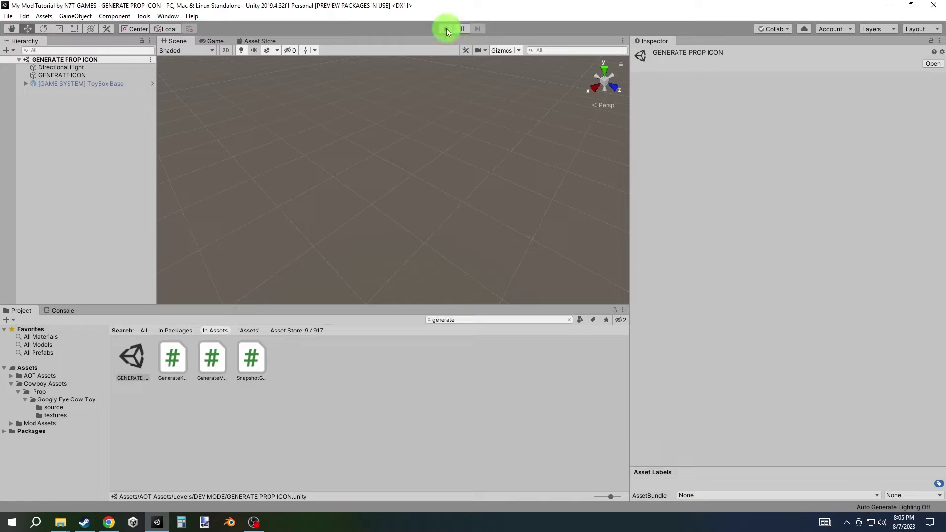
# Clear the search, browse to Cowboy Assets > _Prop > Googly Eye Cow Toy, select Chad Chicken Toy ICON
pyautogui.click(567, 319)
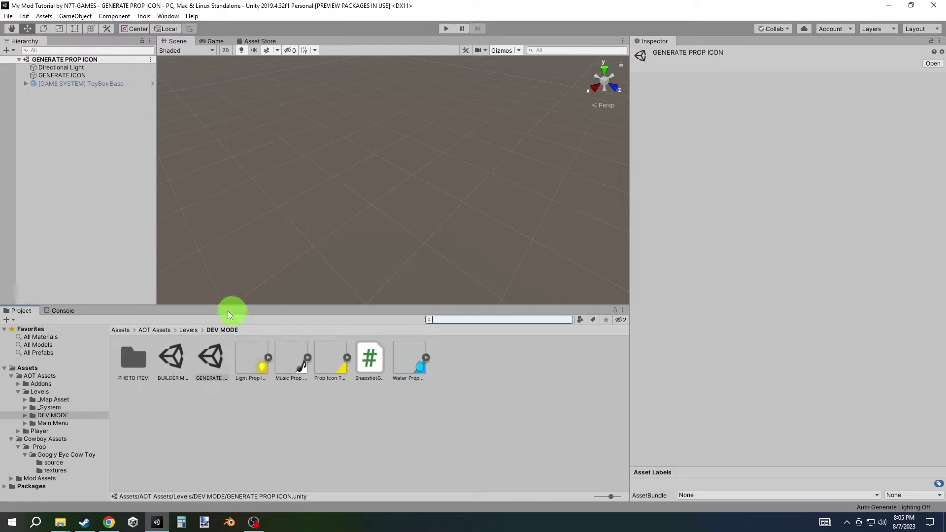
pyautogui.click(121, 330)
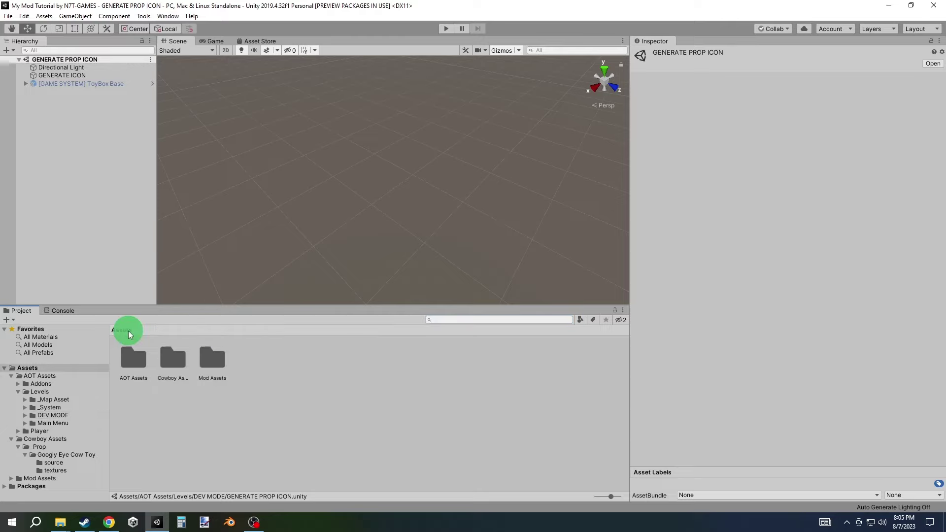
pyautogui.doubleClick(167, 358)
pyautogui.click(139, 358)
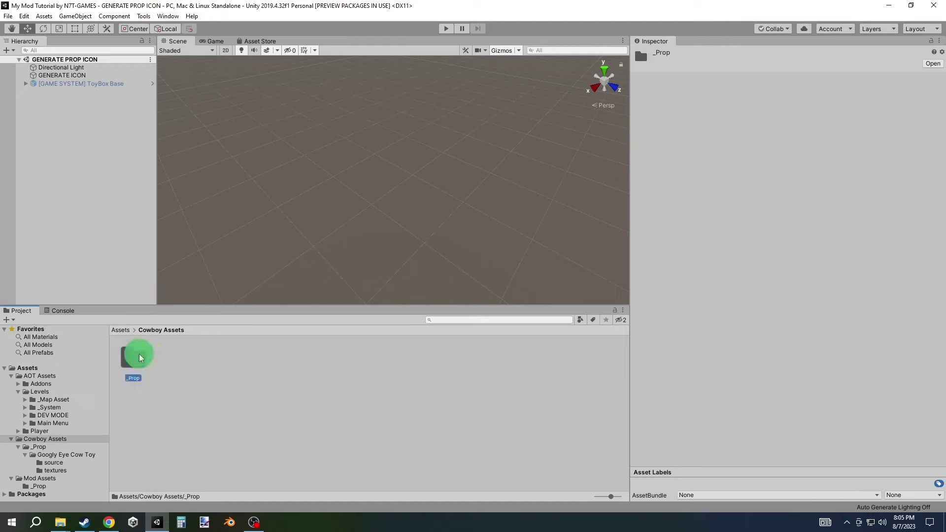
pyautogui.doubleClick(140, 359)
pyautogui.doubleClick(140, 358)
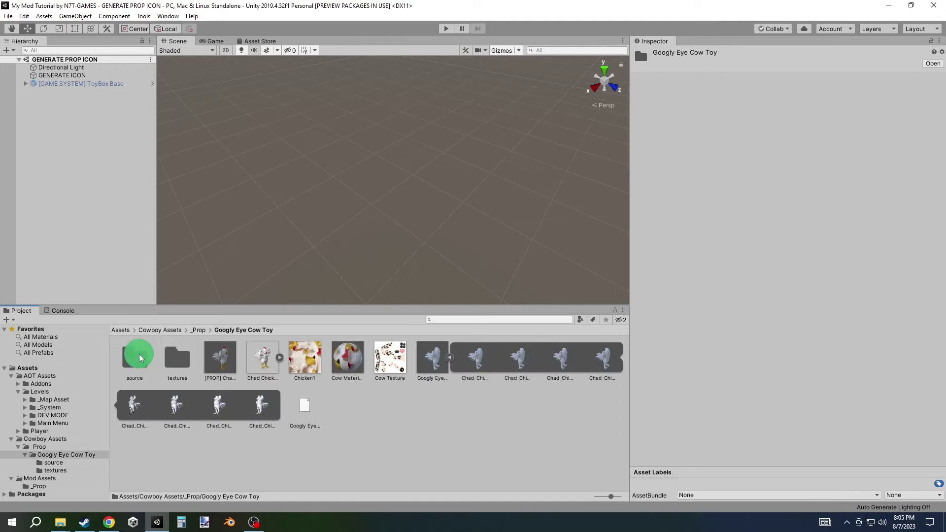
pyautogui.click(251, 364)
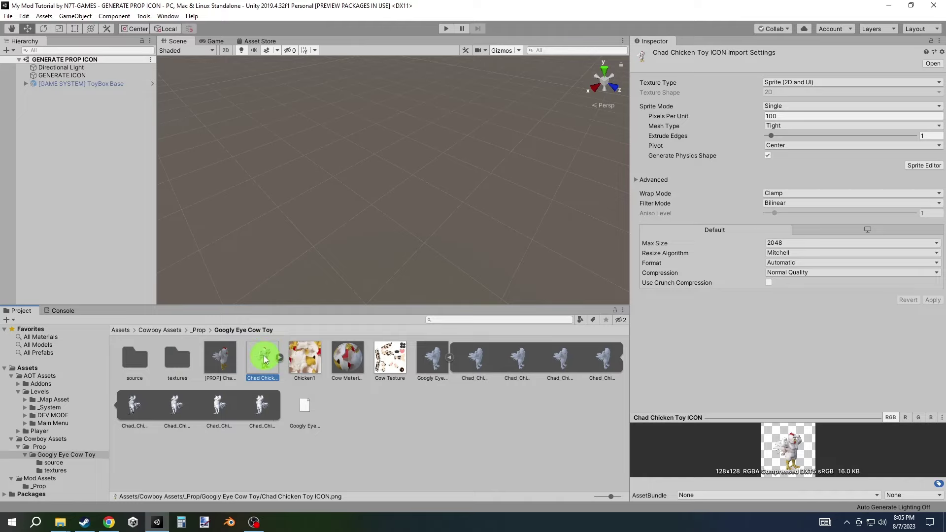
# View Chad Chicken Toy ICON.png in Windows Photos, then close the viewer
pyautogui.doubleClick(265, 358)
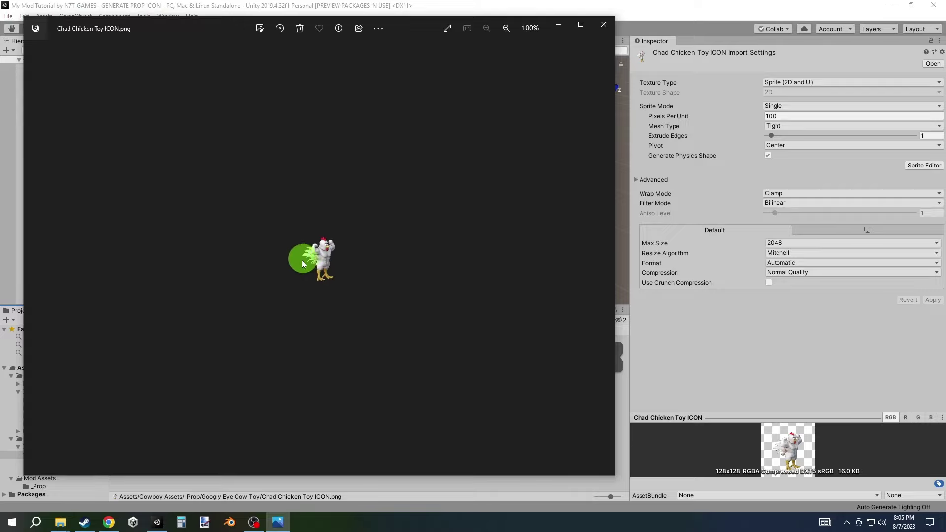
pyautogui.scroll(5, 302, 259)
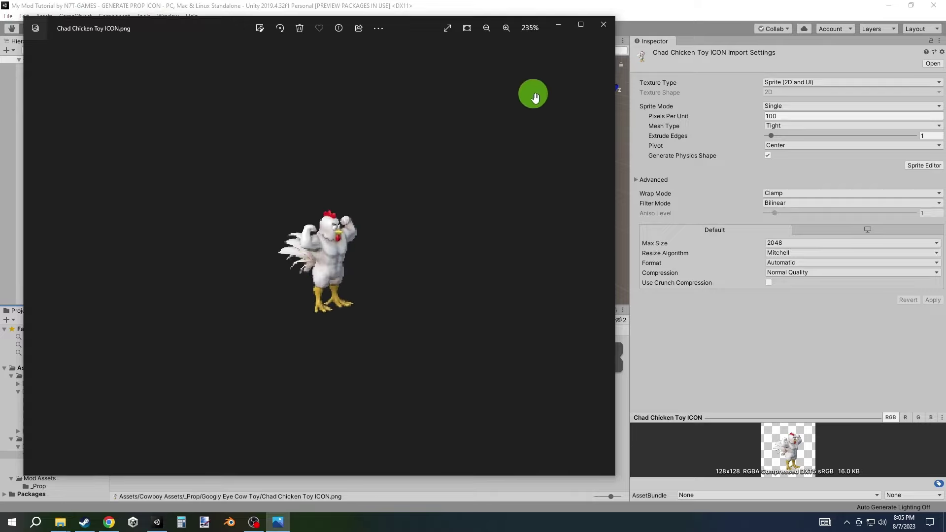
pyautogui.click(604, 28)
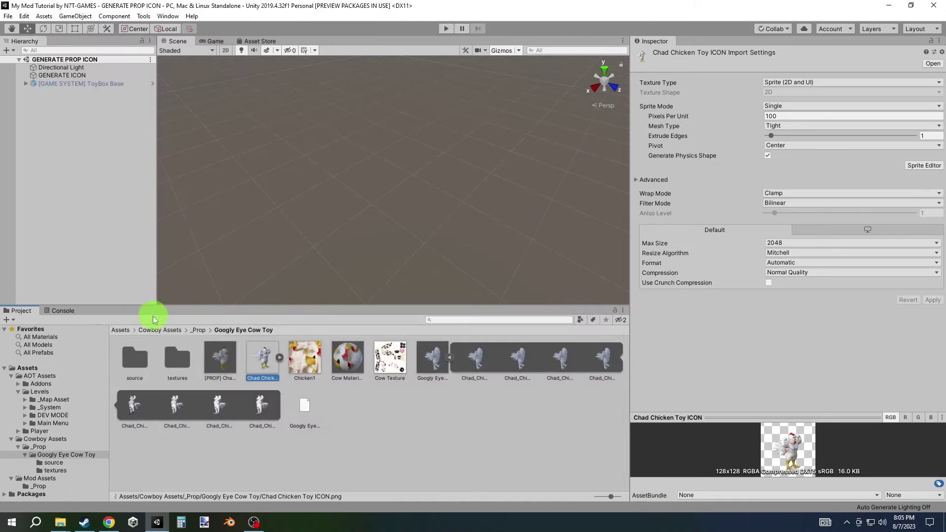
# Search the Project assets for 'build mod' and open the BUILDER MOD scene
pyautogui.click(120, 331)
pyautogui.click(444, 321)
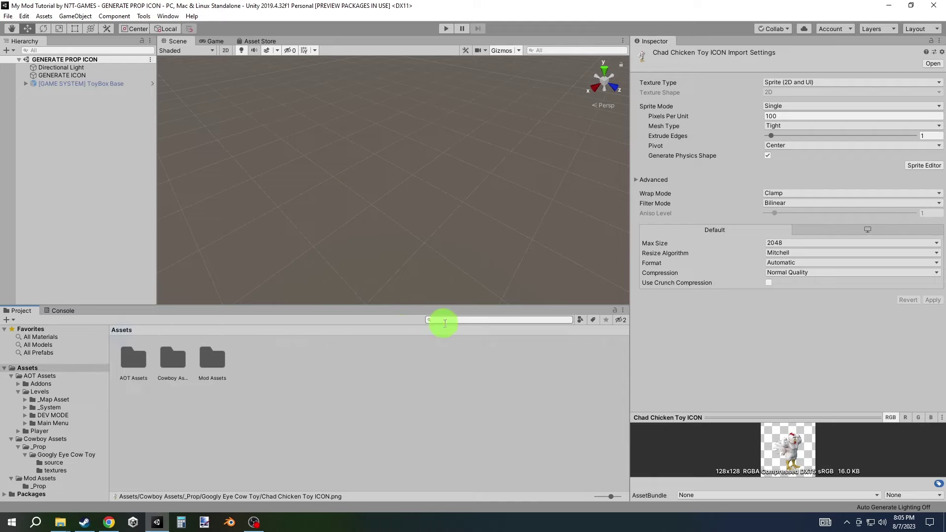
pyautogui.click(445, 321)
pyautogui.write('uildm')
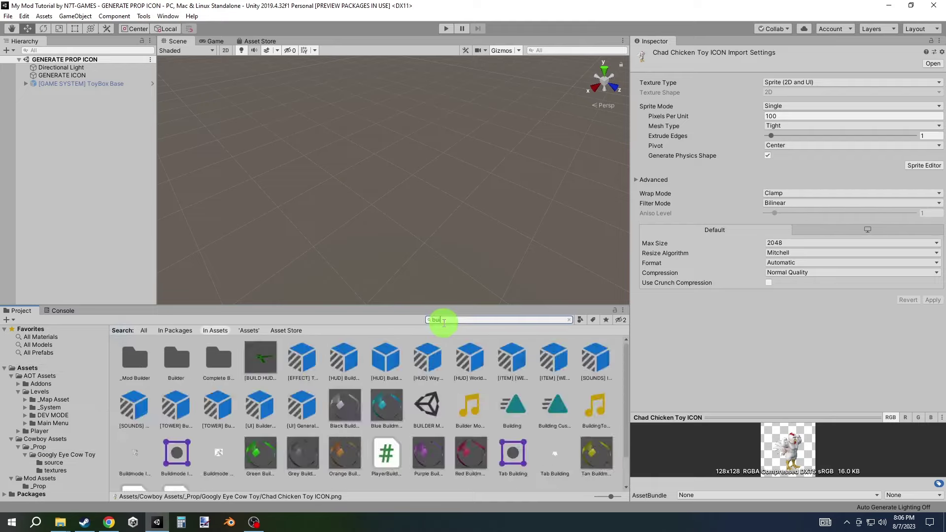
pyautogui.press('BackSpace')
pyautogui.write('mode')
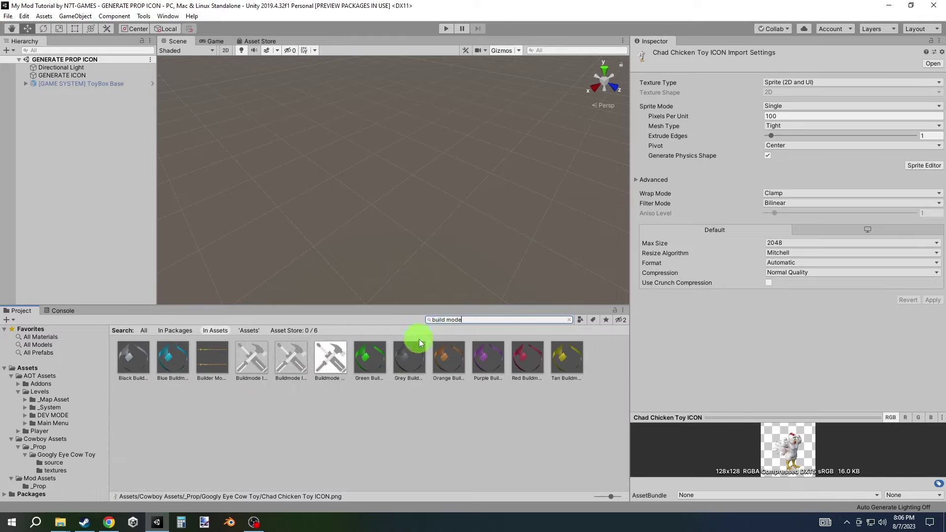
pyautogui.press('BackSpace')
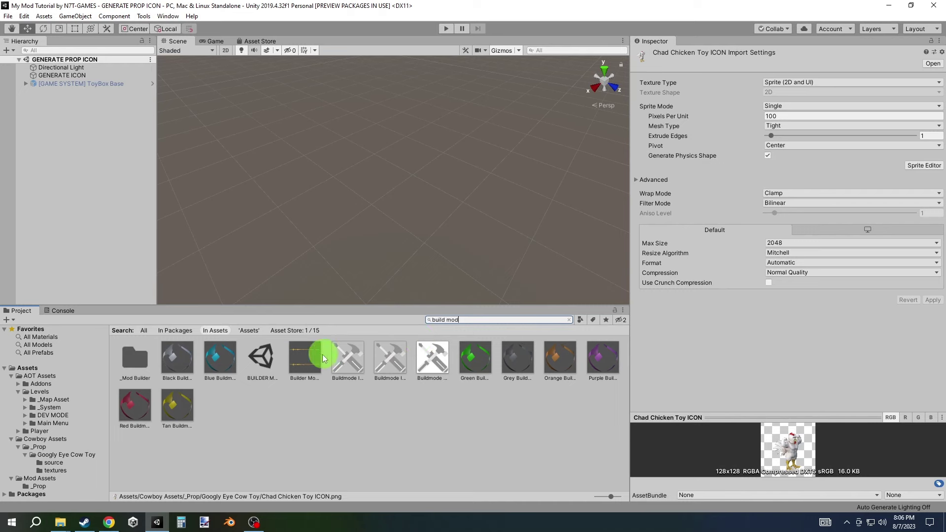
pyautogui.doubleClick(271, 361)
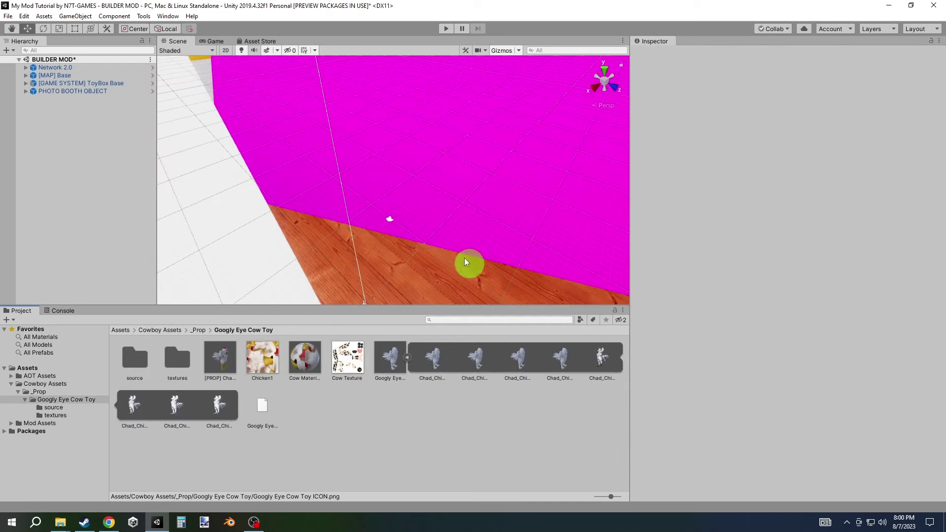
# Enable the Attack On Toys Baker Editor component on Network 2.0
pyautogui.click(136, 71)
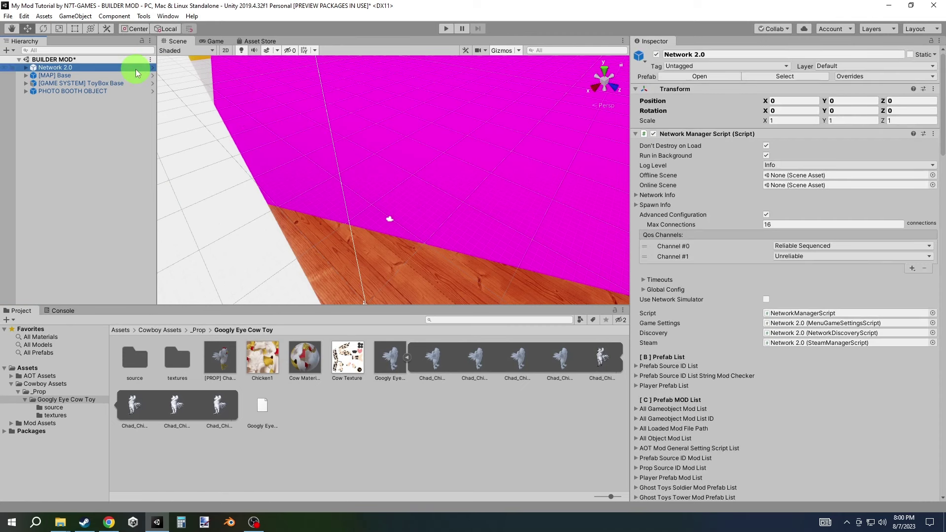
pyautogui.scroll(-3, 701, 191)
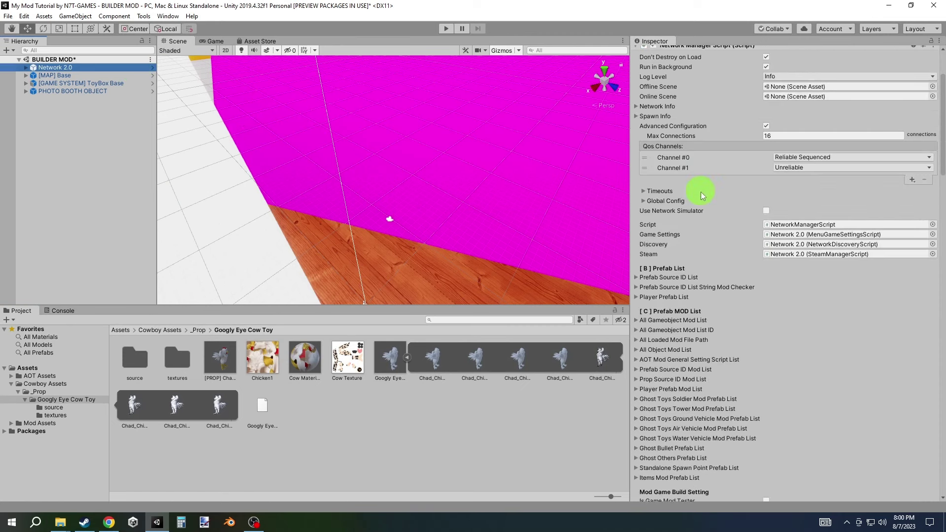
pyautogui.scroll(-5, 701, 192)
pyautogui.scroll(-5, 701, 191)
pyautogui.scroll(-5, 702, 198)
pyautogui.scroll(-5, 705, 212)
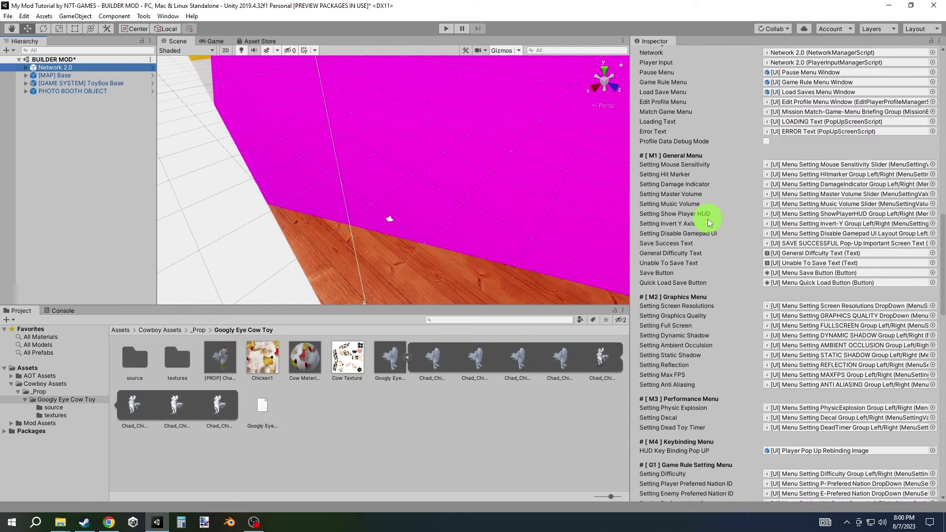
pyautogui.scroll(-3, 711, 234)
pyautogui.scroll(-3, 718, 257)
pyautogui.scroll(-3, 729, 277)
pyautogui.scroll(-3, 732, 285)
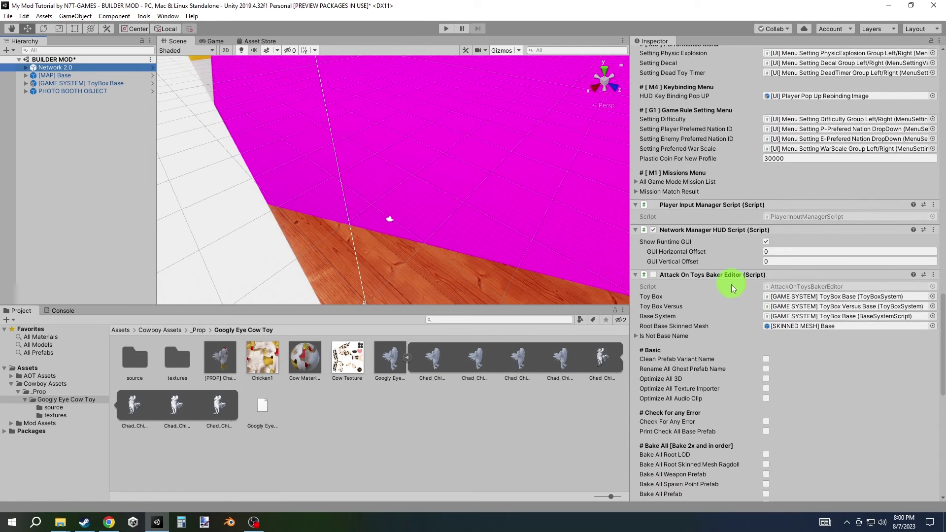
pyautogui.scroll(-6, 731, 284)
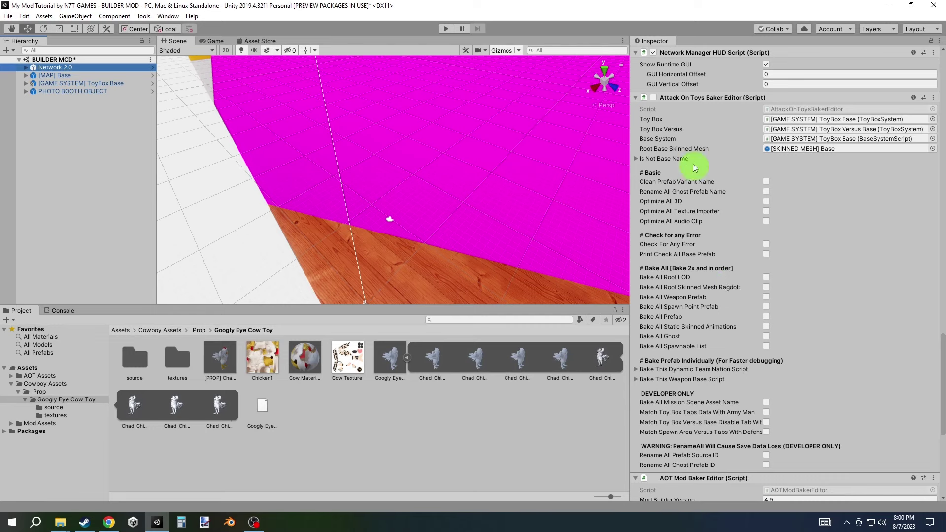
pyautogui.click(653, 98)
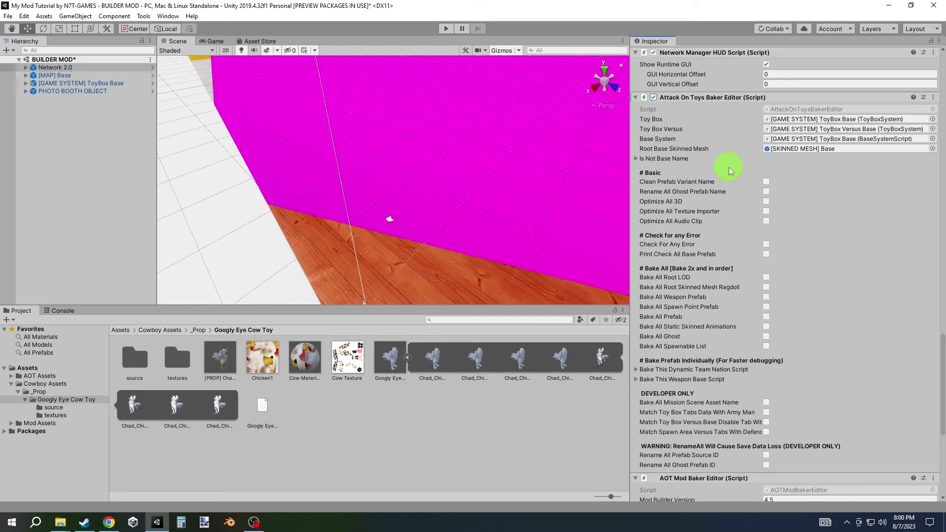
# Turn on Optimize All 3D, Bake All Prefab and Optimize All Texture Importer in the baker
pyautogui.click(767, 202)
pyautogui.click(767, 317)
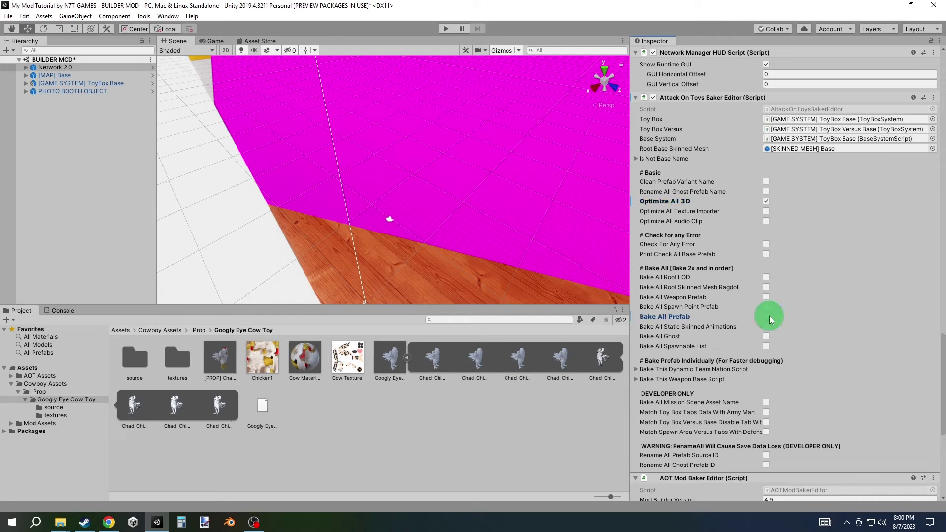
pyautogui.click(766, 212)
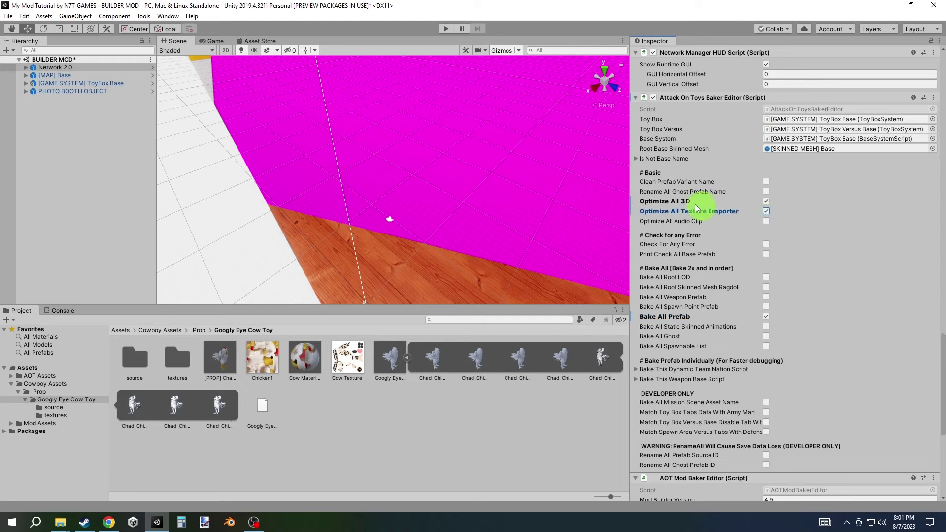
# Play the scene to bake the prefabs, collapse the Console errors, then stop playback
pyautogui.click(442, 31)
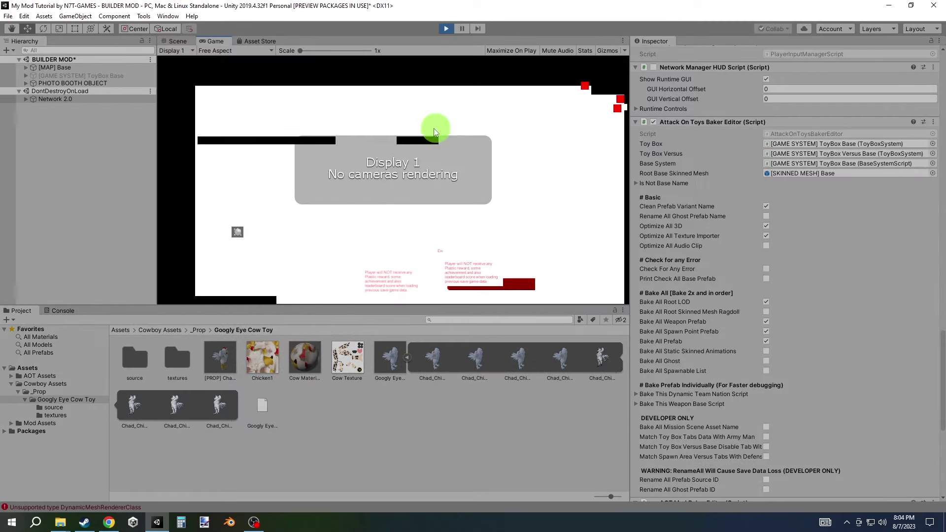
pyautogui.click(79, 310)
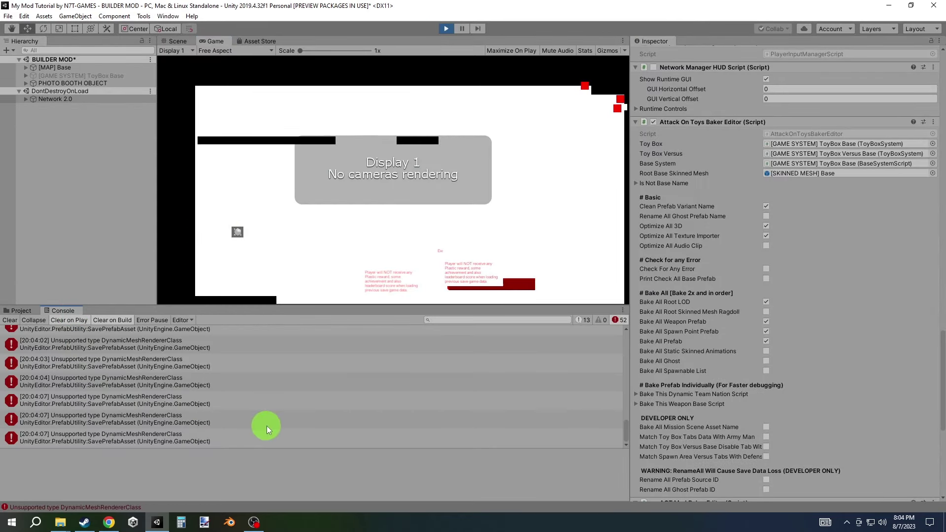
pyautogui.scroll(1, 267, 426)
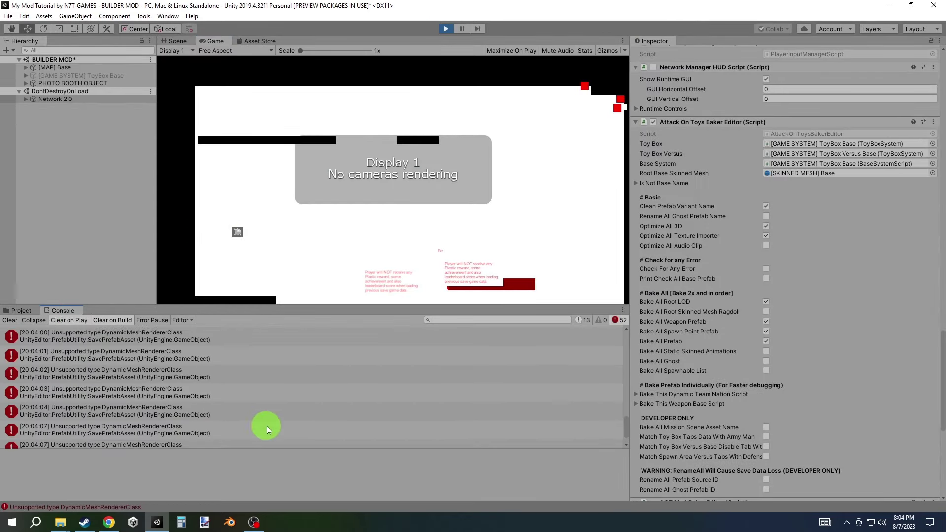
pyautogui.click(38, 321)
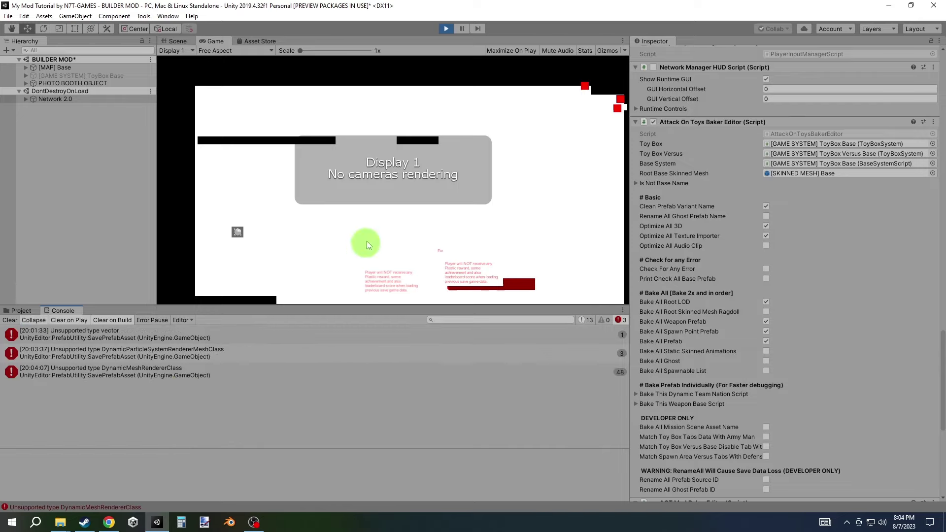
pyautogui.click(451, 31)
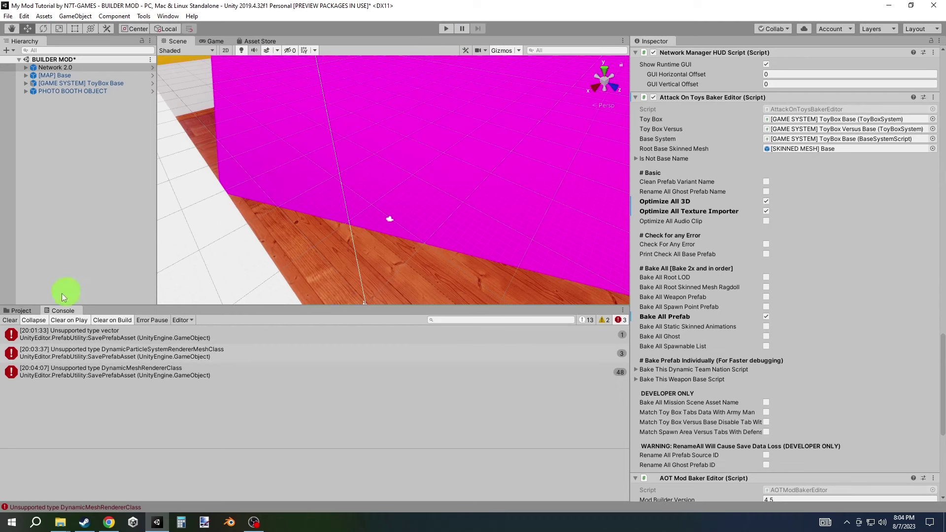
# Review the [PROP] Chad Chicken Toy LOD prefab's Inspector settings, then select the Cowboy Assets folder
pyautogui.click(29, 314)
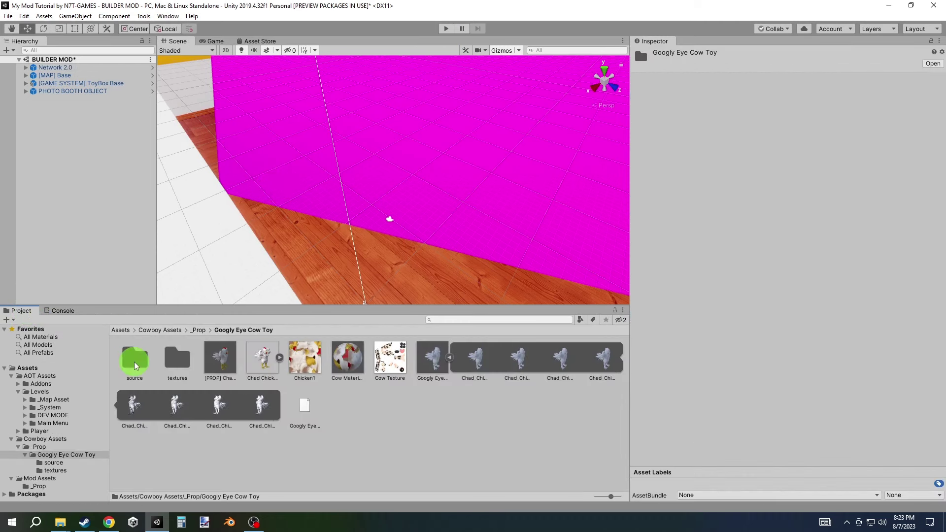
pyautogui.click(219, 360)
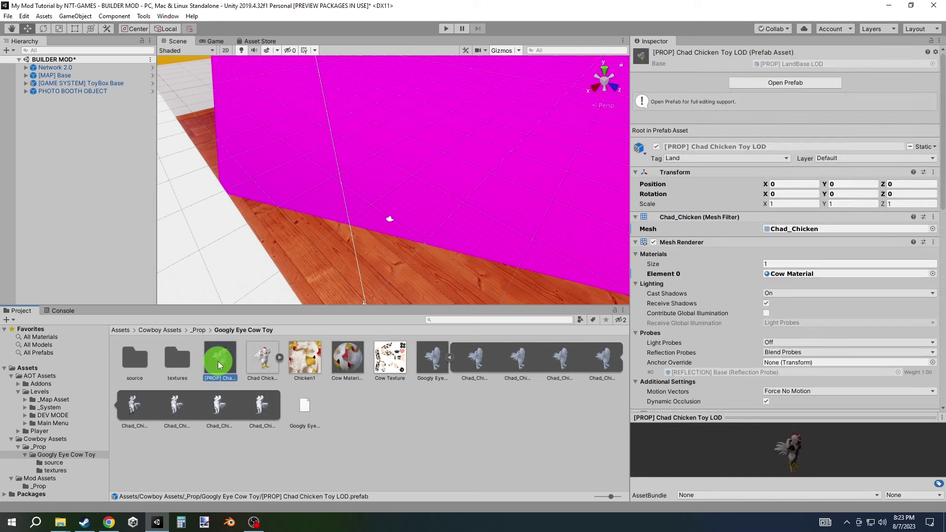
pyautogui.scroll(-5, 684, 191)
pyautogui.scroll(-3, 684, 194)
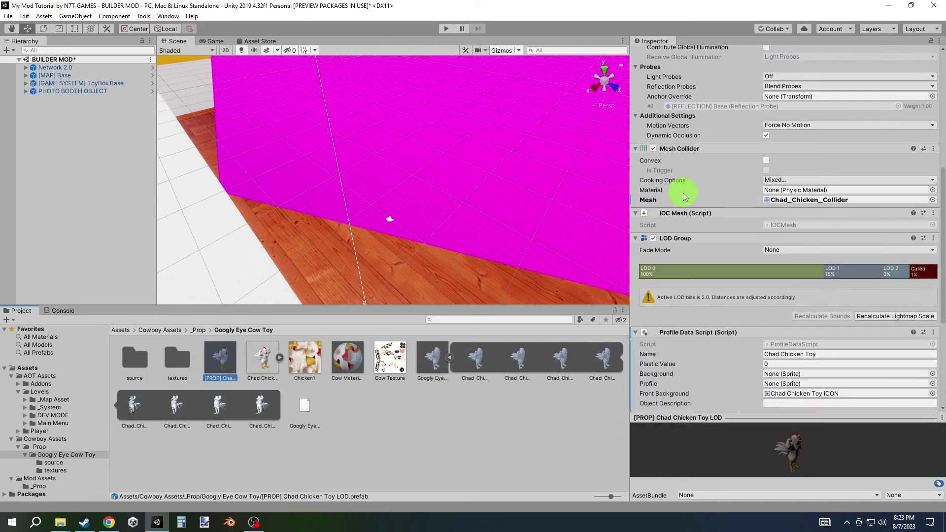
pyautogui.scroll(-4, 683, 193)
pyautogui.scroll(-1, 683, 193)
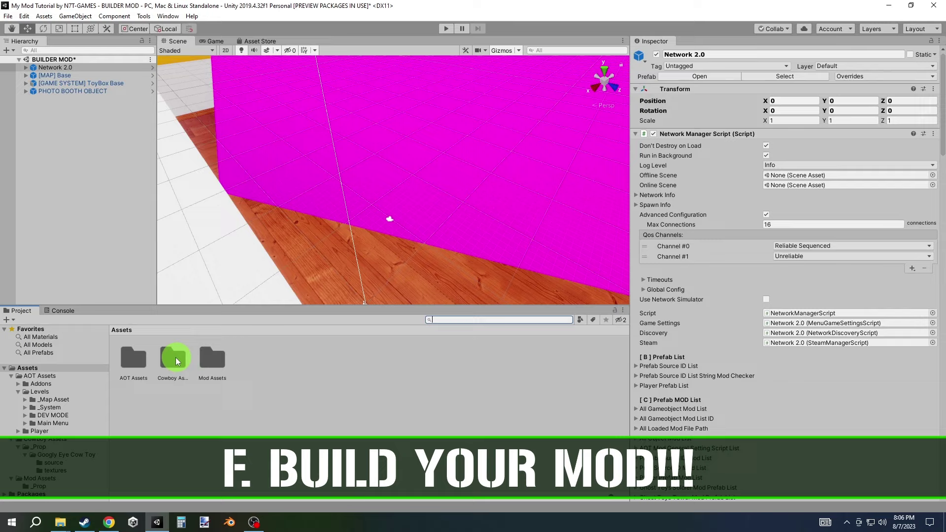
pyautogui.click(177, 361)
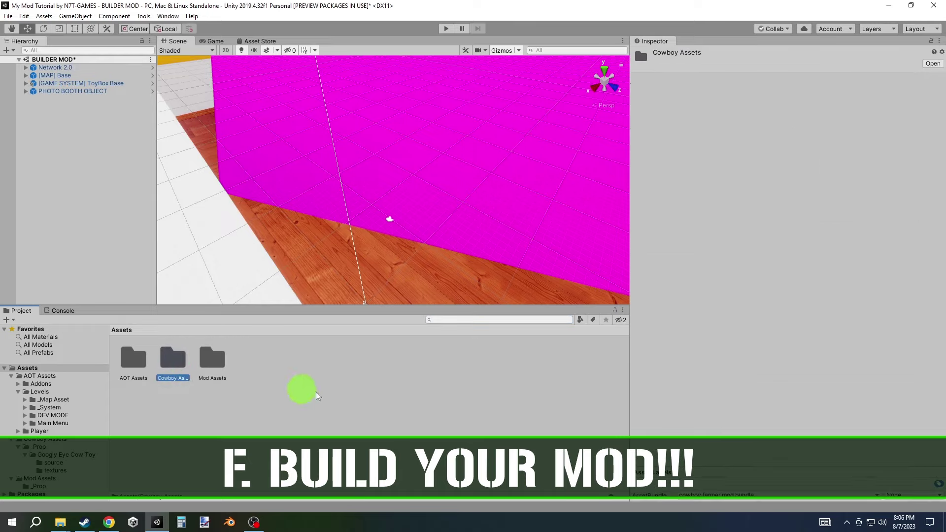
# Give Cowboy Assets a new AssetBundle named 'my chad chicken n7t-games'
pyautogui.click(773, 496)
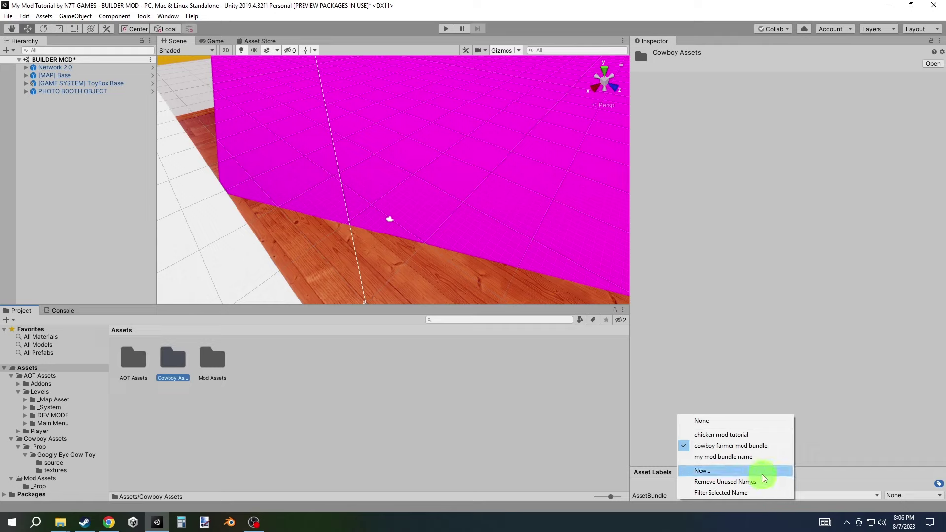
pyautogui.click(763, 476)
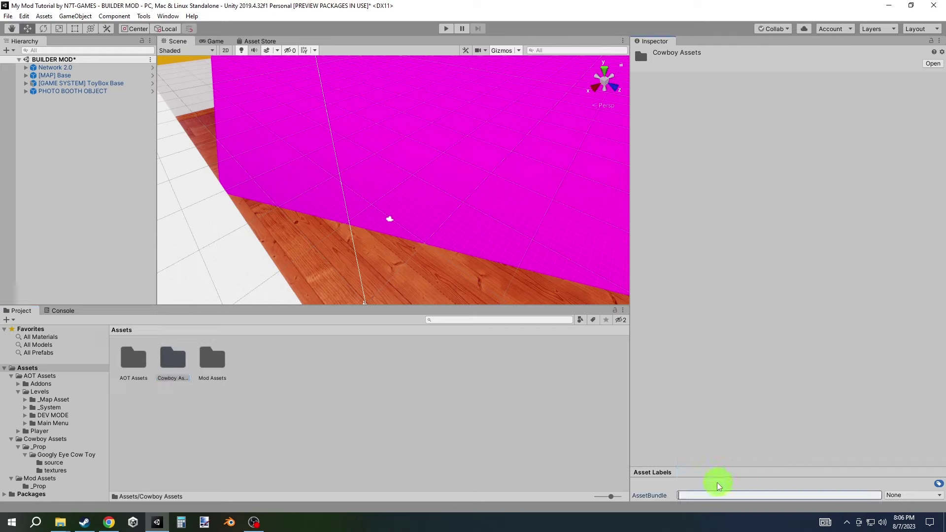
pyautogui.write('my chad ')
pyautogui.write('chicken ')
pyautogui.write('n7t-games')
pyautogui.press('Return')
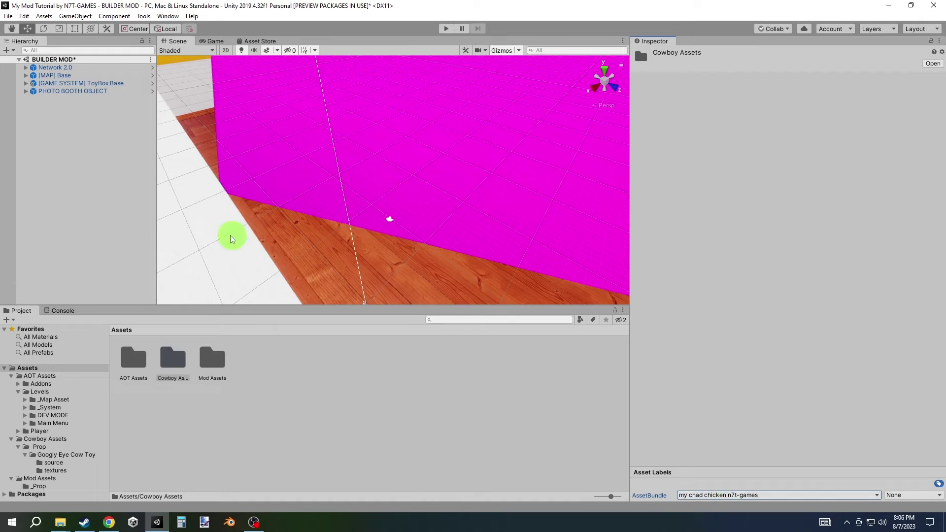
pyautogui.click(168, 367)
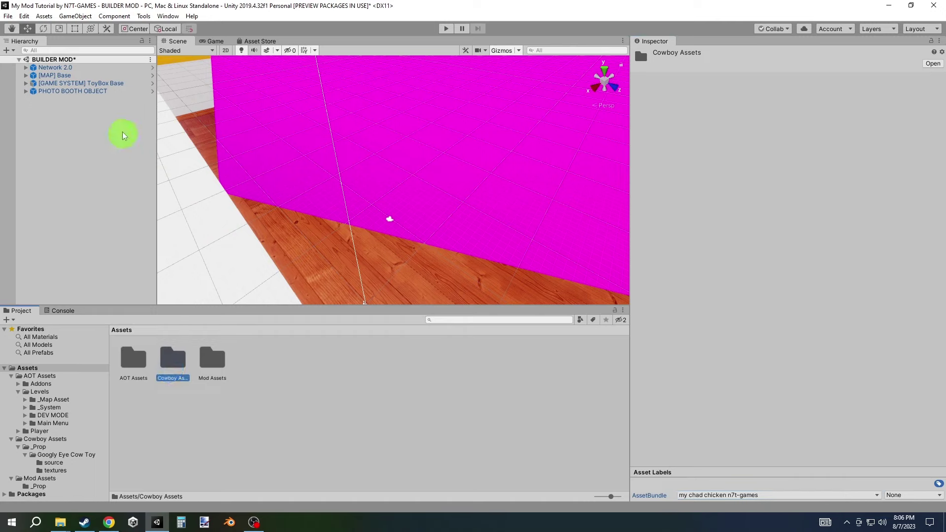
# Run 'BUILD Attack on Toys Mod: ALL BUNDLES' from Network 2.0's AOT Mod Baker Editor
pyautogui.click(100, 68)
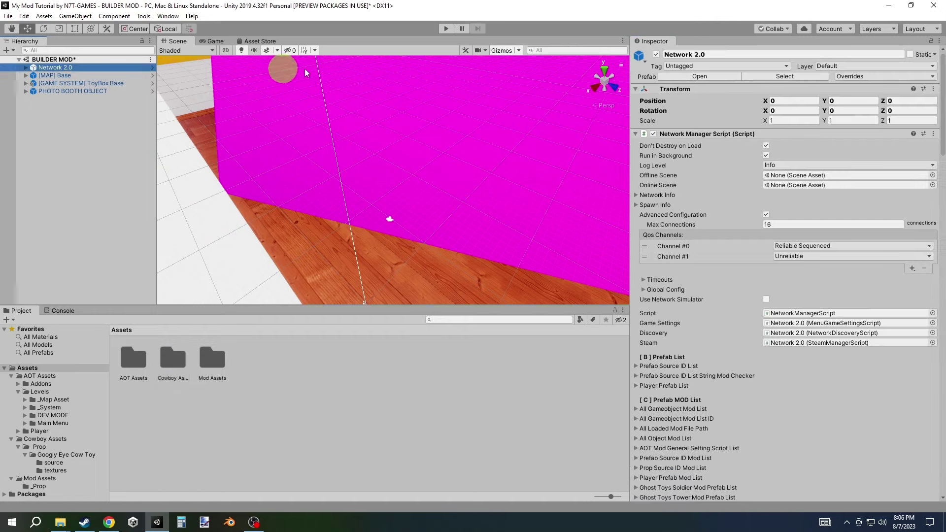
pyautogui.moveTo(942, 69)
pyautogui.mouseDown()
pyautogui.moveTo(943, 359)
pyautogui.moveTo(929, 399)
pyautogui.mouseUp()
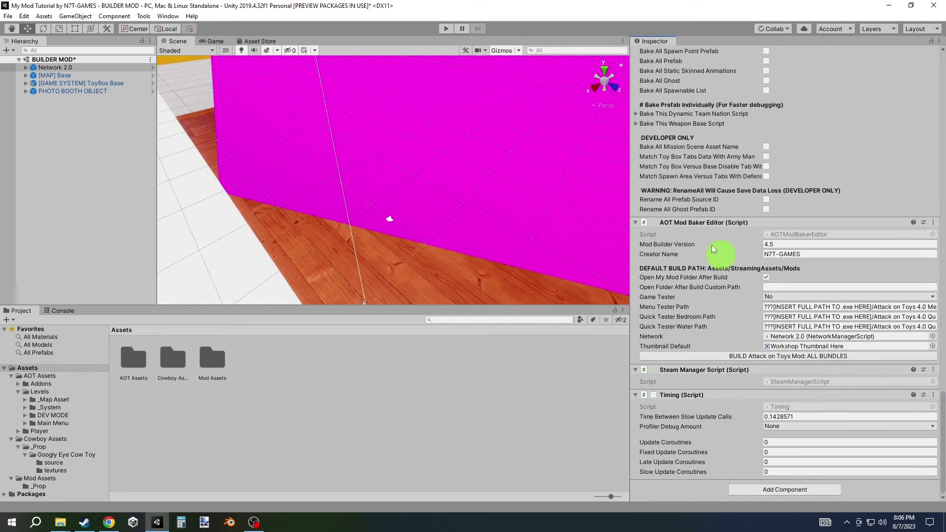
pyautogui.click(782, 360)
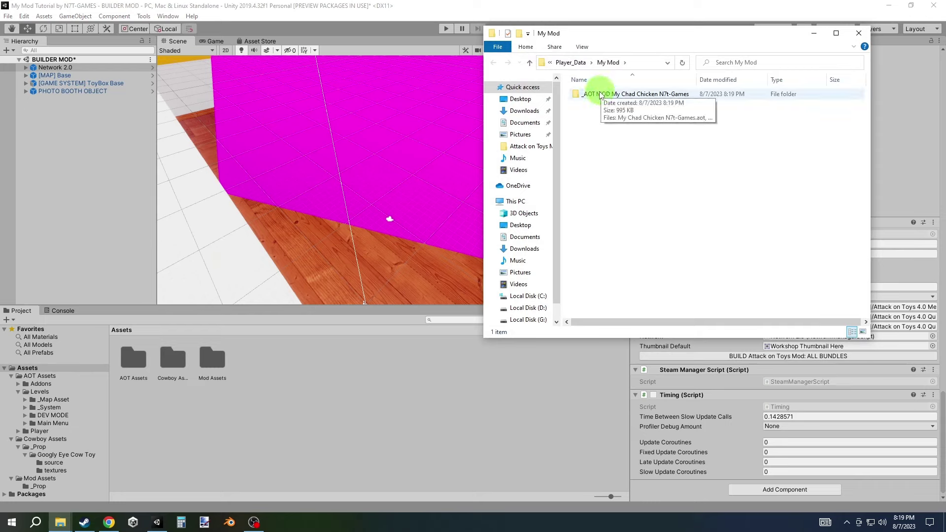
# Open the _AOT MOD My Chad Chicken N7t-Games folder and maximize File Explorer
pyautogui.click(601, 95)
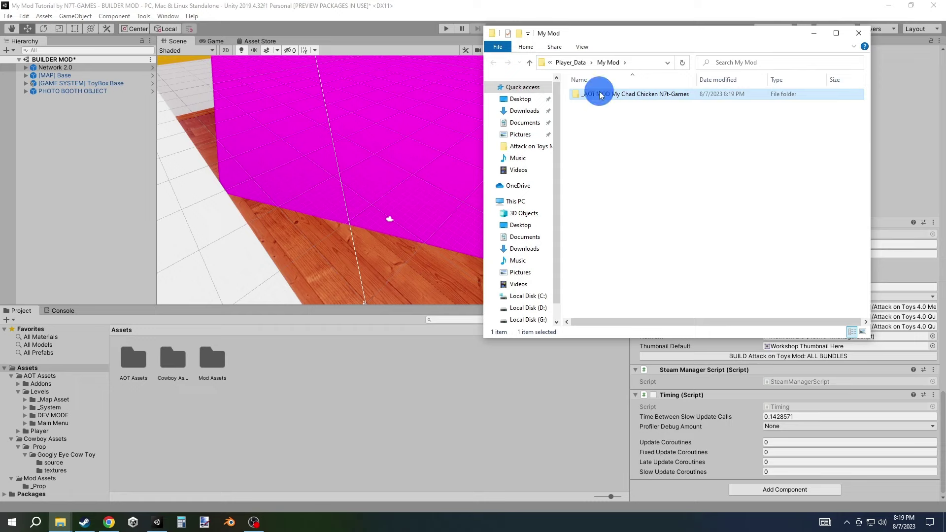
pyautogui.doubleClick(601, 95)
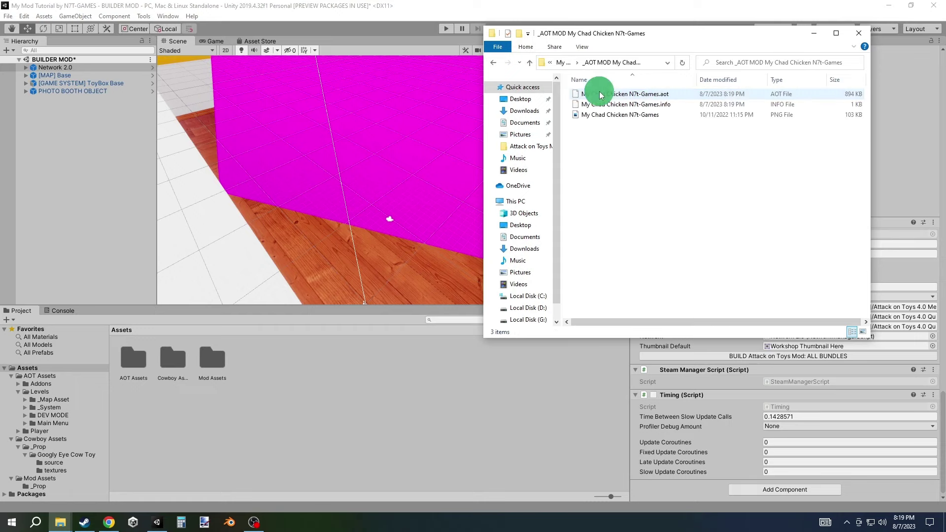
pyautogui.click(605, 119)
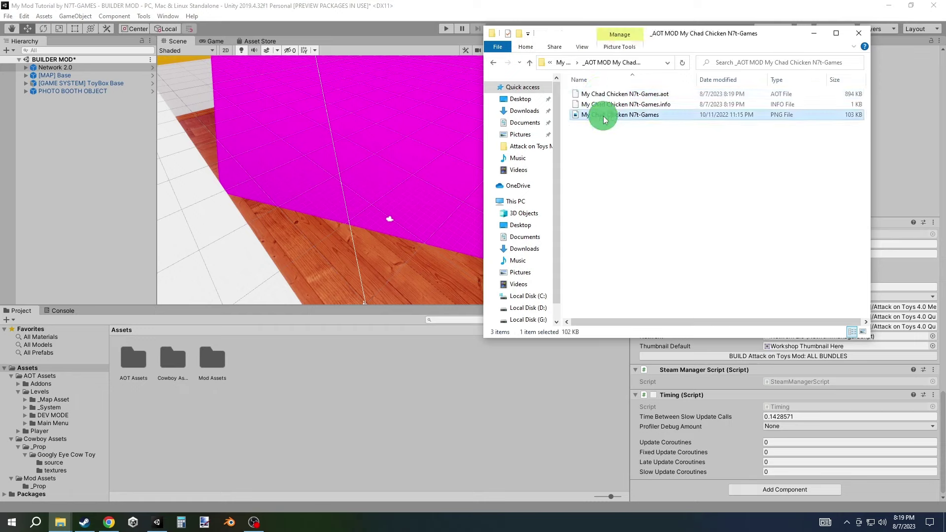
pyautogui.click(833, 35)
# Bring up the Open with app choices for the mod's thumbnail PNG
pyautogui.keyDown('ctrl'); pyautogui.scroll(1, 161, 102); pyautogui.keyUp('ctrl')
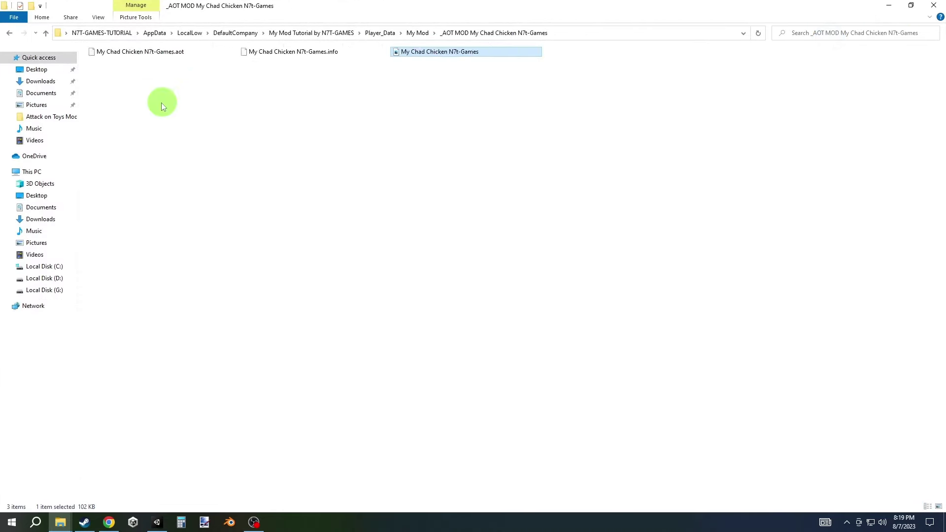
pyautogui.keyDown('ctrl'); pyautogui.scroll(1, 161, 102); pyautogui.keyUp('ctrl')
pyautogui.keyDown('ctrl'); pyautogui.scroll(1, 161, 102); pyautogui.keyUp('ctrl')
pyautogui.keyDown('ctrl'); pyautogui.scroll(1, 161, 102); pyautogui.keyUp('ctrl')
pyautogui.keyDown('ctrl'); pyautogui.scroll(1, 161, 103); pyautogui.keyUp('ctrl')
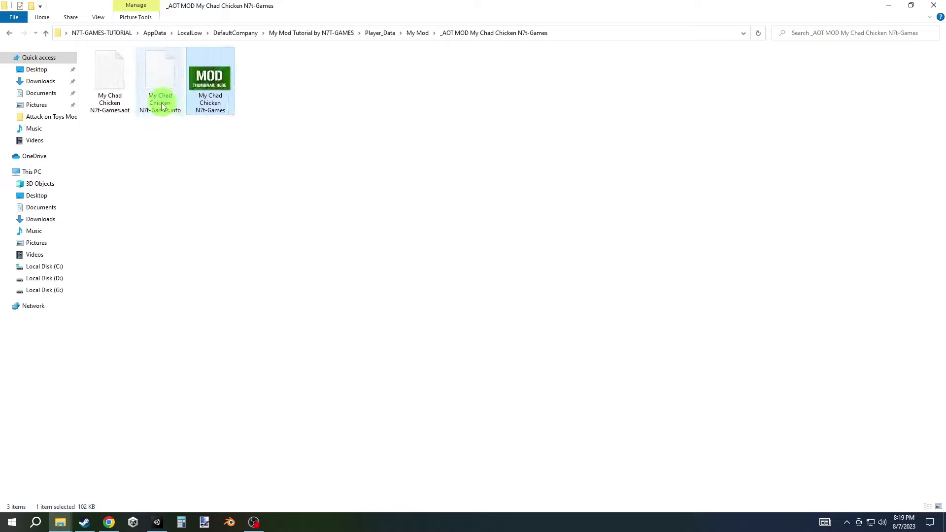
pyautogui.keyDown('ctrl'); pyautogui.scroll(2, 161, 102); pyautogui.keyUp('ctrl')
pyautogui.keyDown('ctrl'); pyautogui.scroll(2, 161, 102); pyautogui.keyUp('ctrl')
pyautogui.keyDown('ctrl'); pyautogui.scroll(2, 161, 106); pyautogui.keyUp('ctrl')
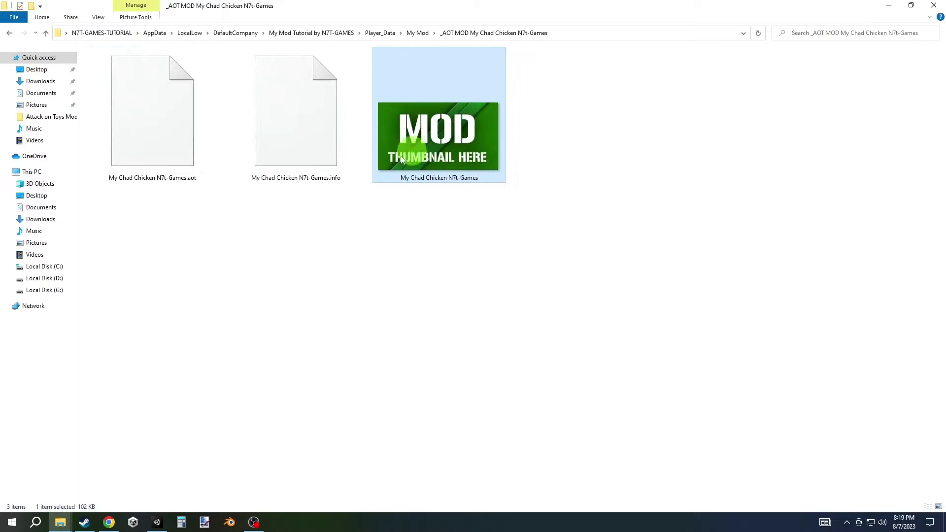
pyautogui.doubleClick(458, 141)
pyautogui.rightClick(458, 142)
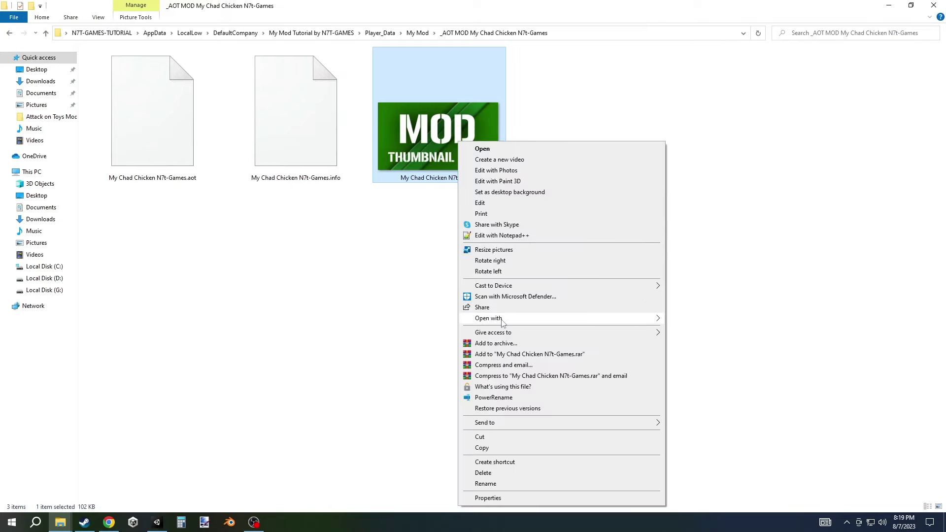
pyautogui.moveTo(502, 322)
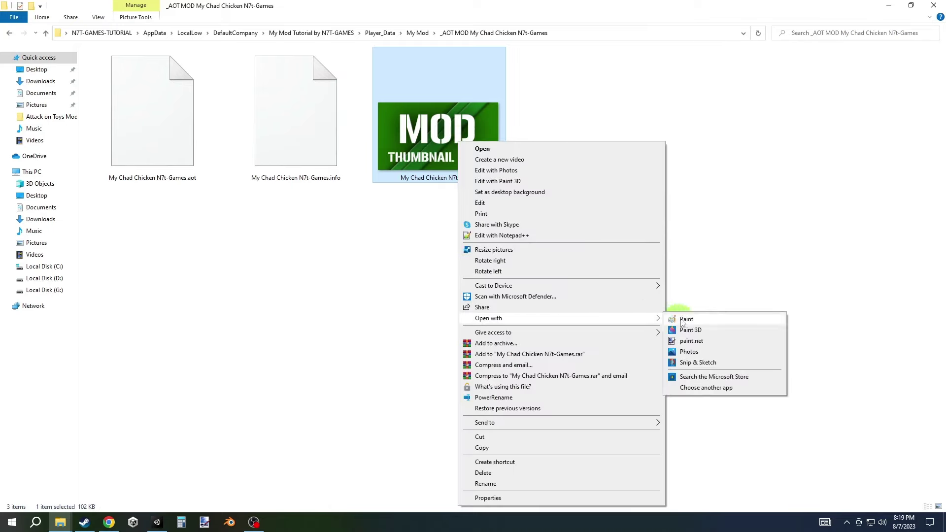
# In paint.net, draw a large filled yellow five-point star across the MOD thumbnail
pyautogui.click(692, 341)
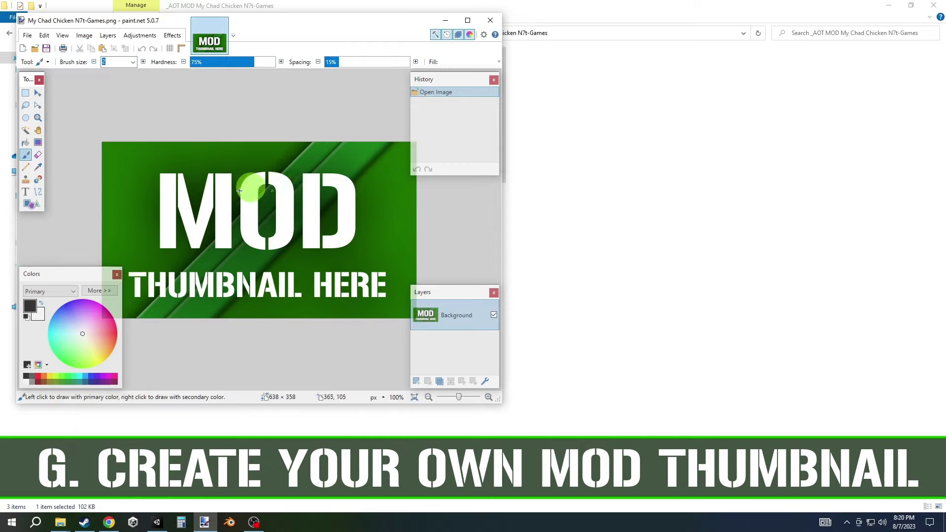
pyautogui.click(362, 185)
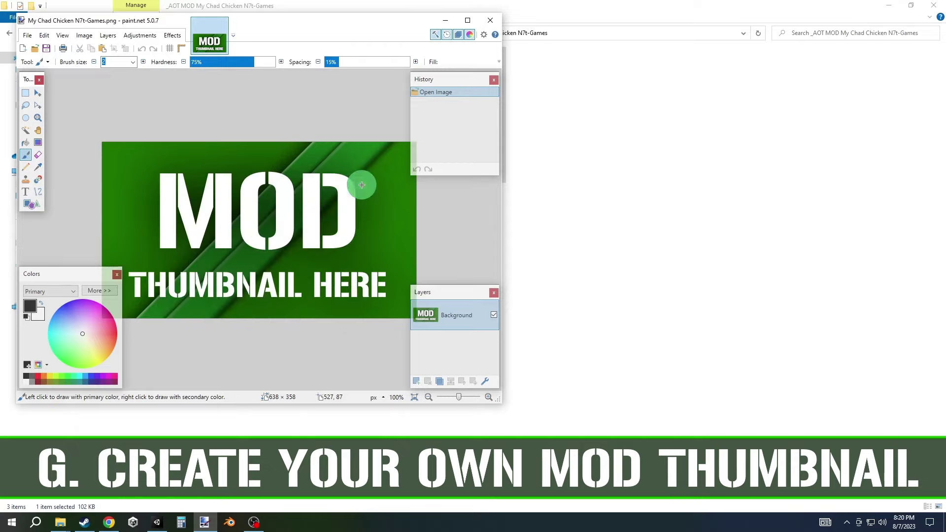
pyautogui.click(43, 62)
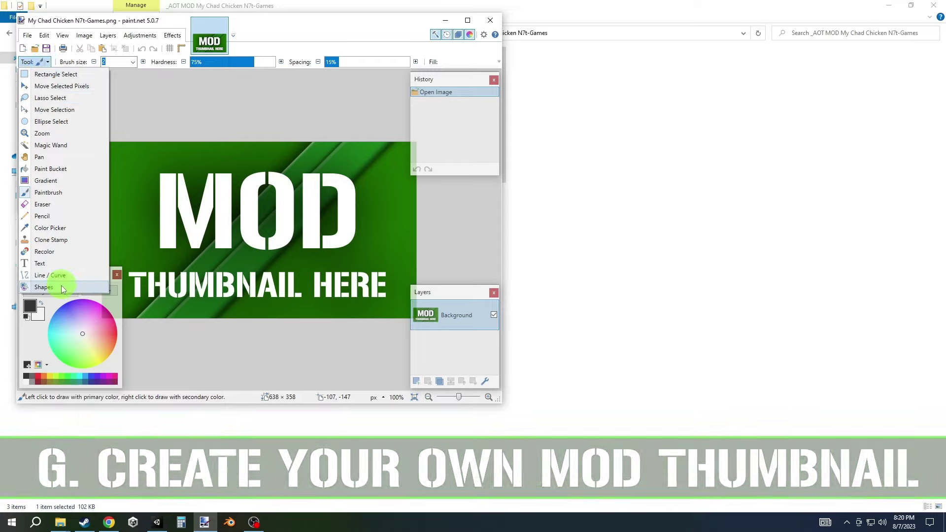
pyautogui.click(62, 288)
pyautogui.click(77, 62)
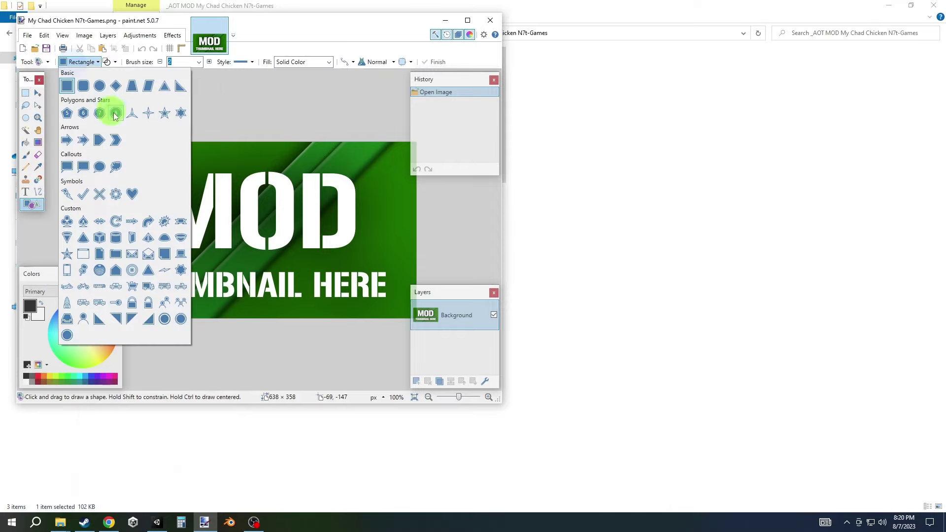
pyautogui.click(162, 113)
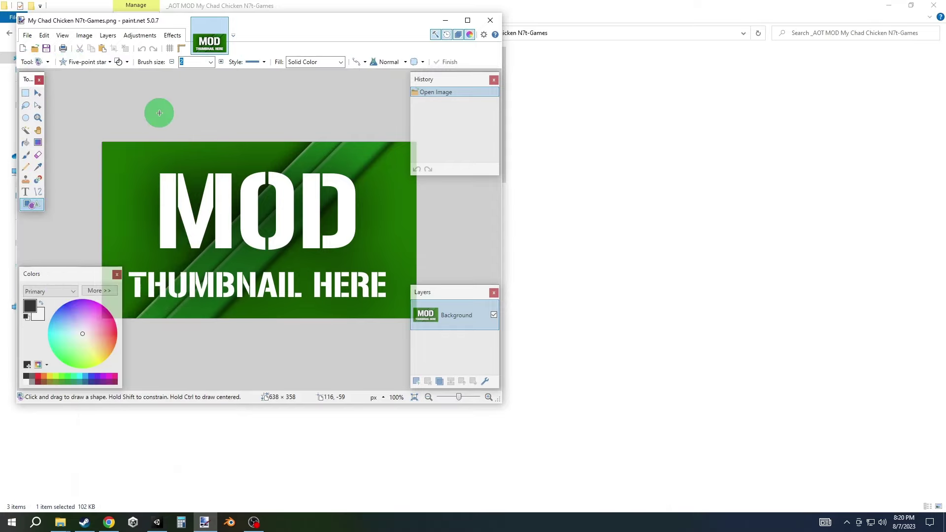
pyautogui.click(50, 378)
pyautogui.moveTo(154, 158); pyautogui.dragTo(391, 315)
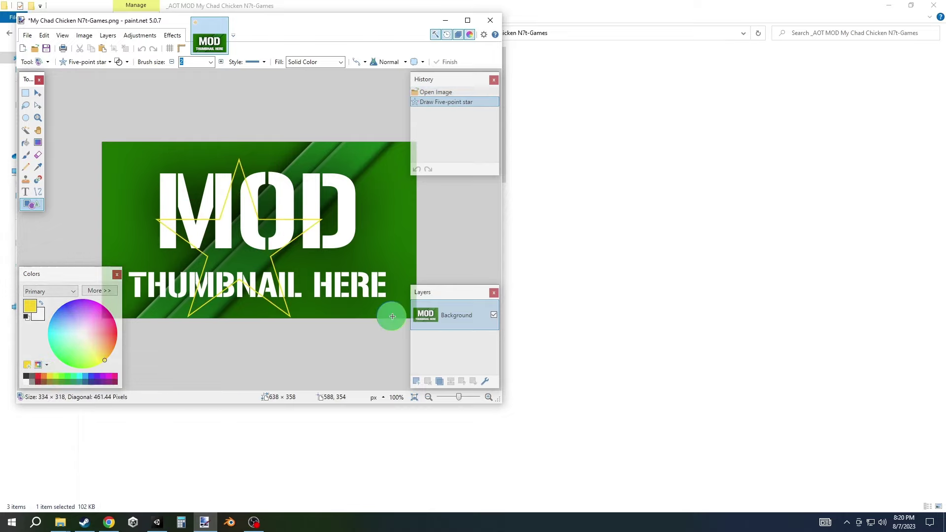
pyautogui.click(119, 63)
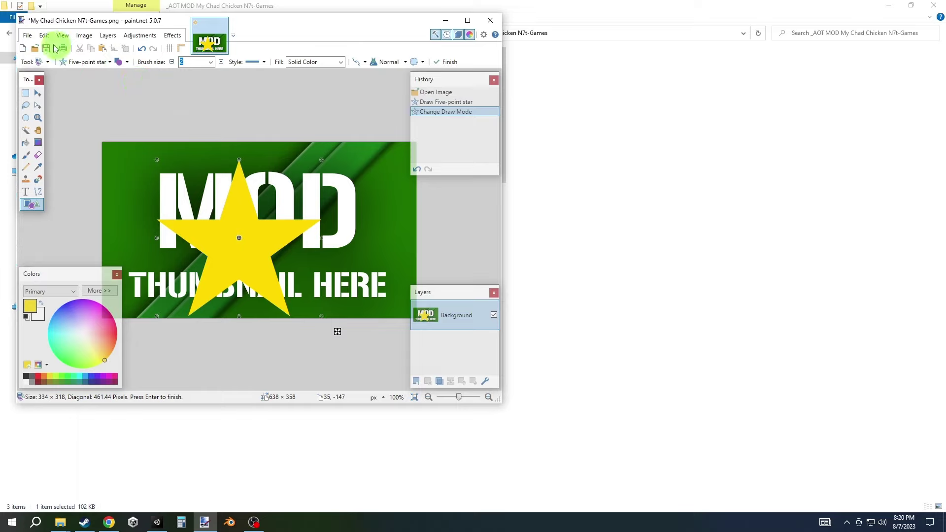
# Save the edited thumbnail and close paint.net
pyautogui.click(28, 35)
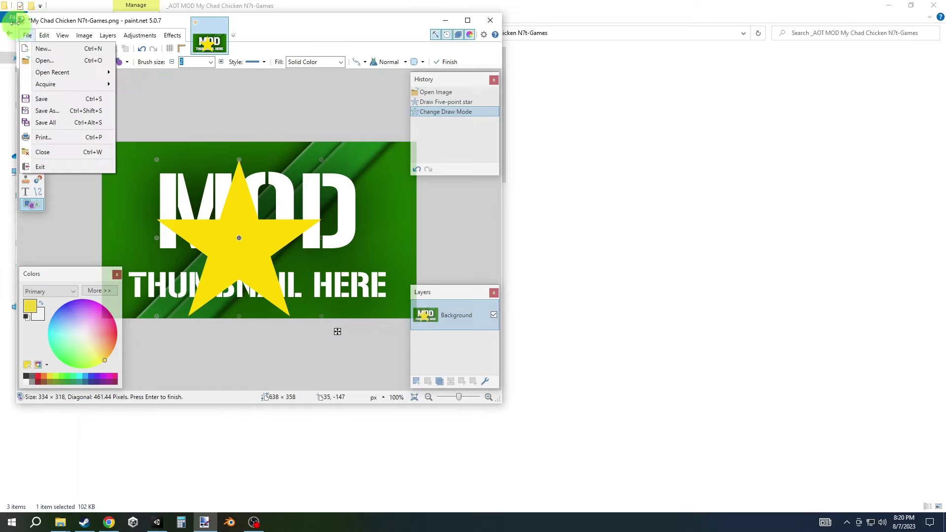
pyautogui.click(49, 101)
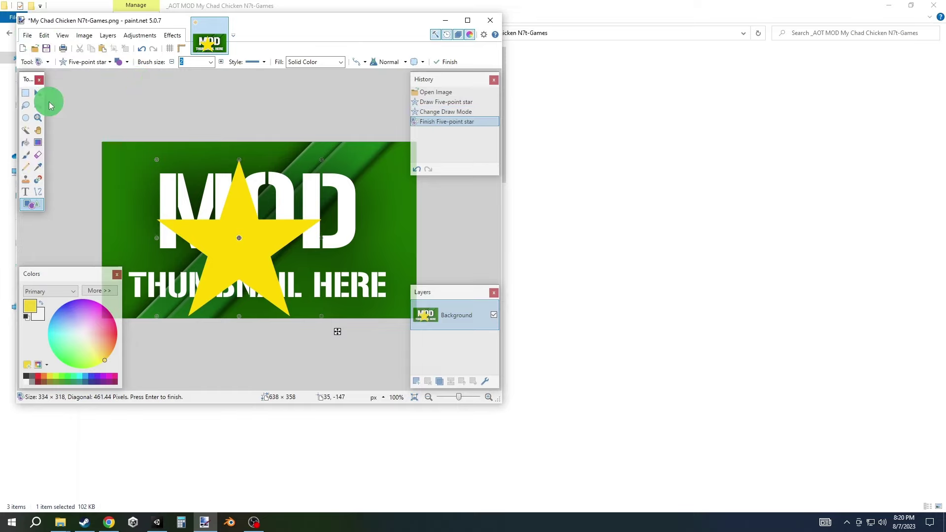
pyautogui.click(321, 295)
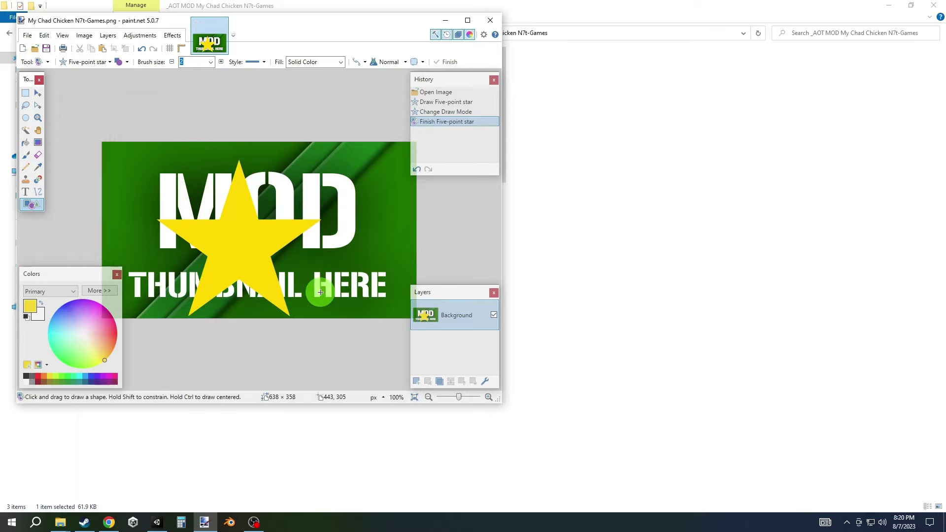
pyautogui.click(488, 22)
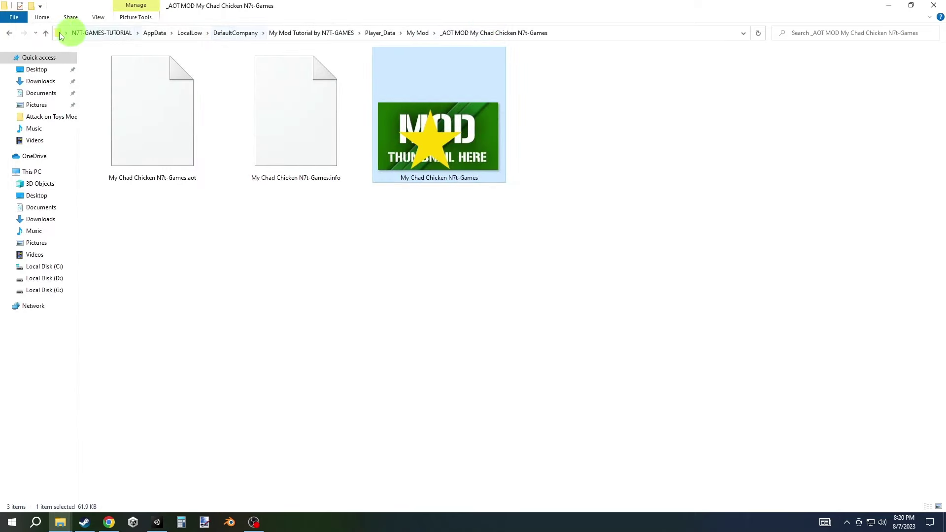
# Copy the _AOT MOD My Chad Chicken N7t-Games folder from the My Mod folder
pyautogui.click(10, 33)
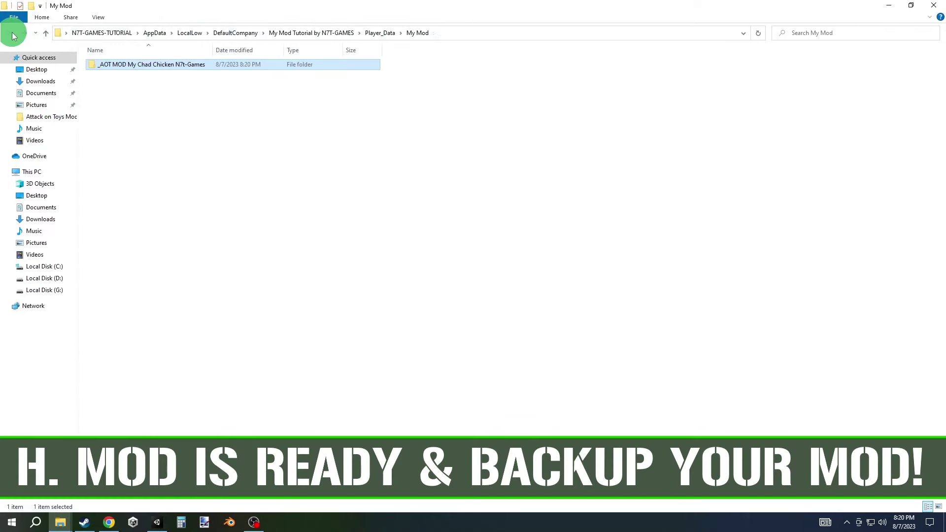
pyautogui.rightClick(125, 67)
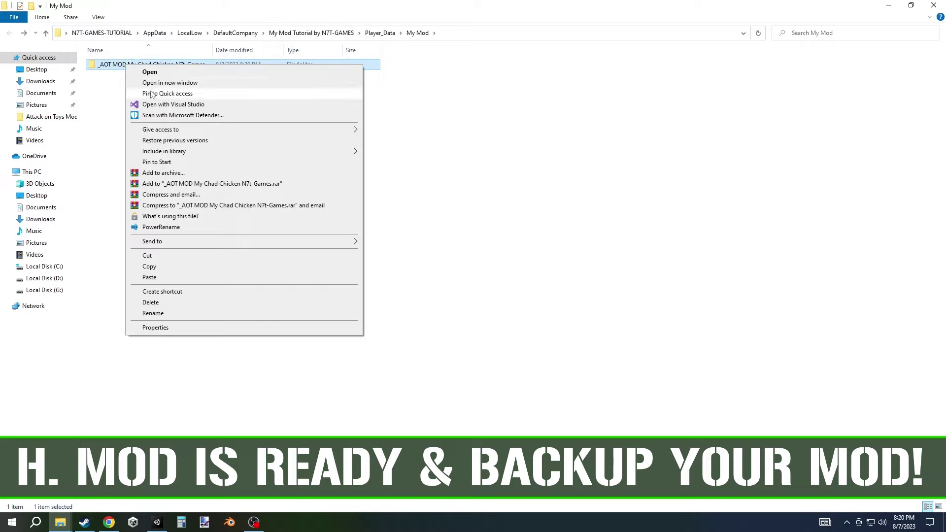
pyautogui.click(164, 267)
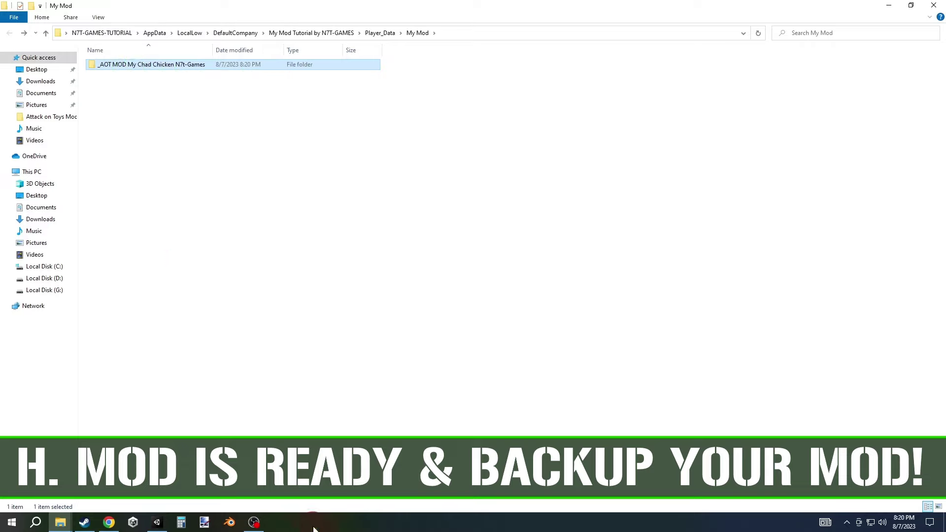
# Paste the mod folder copy onto the desktop
pyautogui.rightClick(314, 526)
pyautogui.click(344, 457)
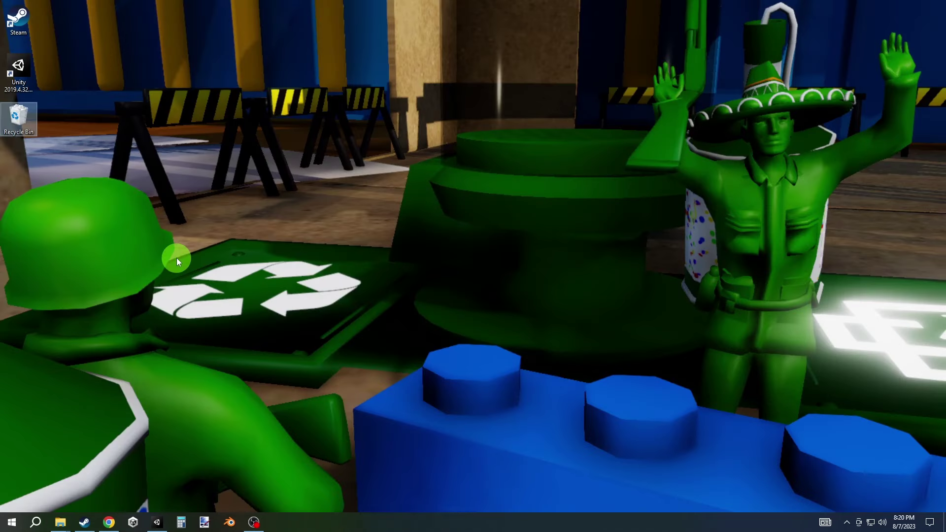
pyautogui.rightClick(177, 259)
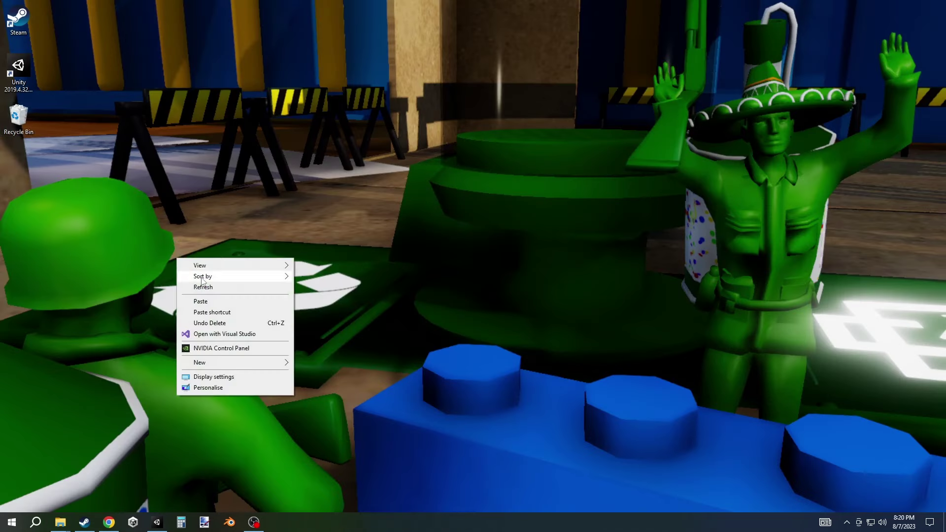
pyautogui.click(205, 302)
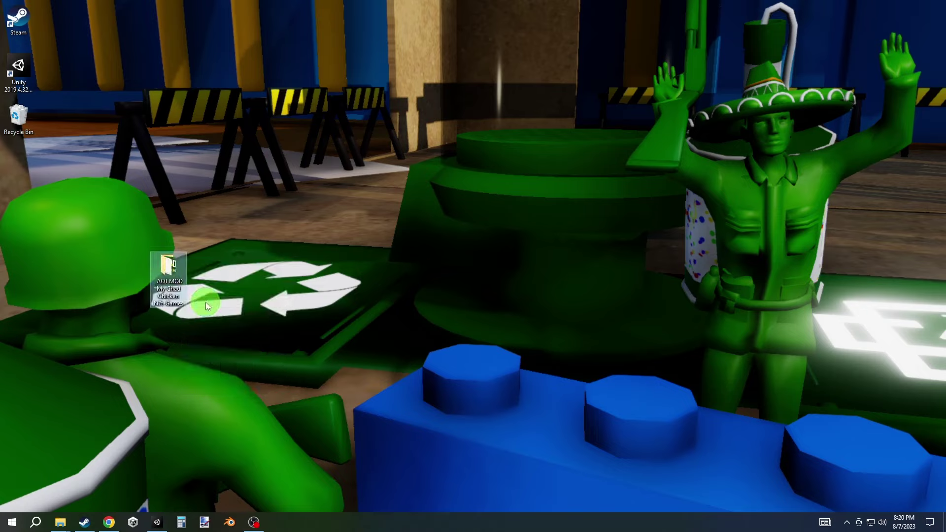
pyautogui.click(205, 303)
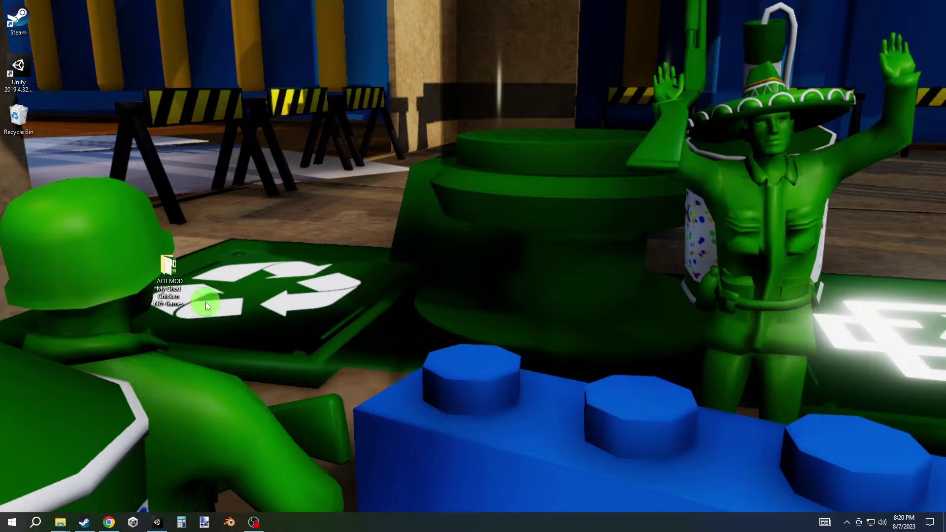